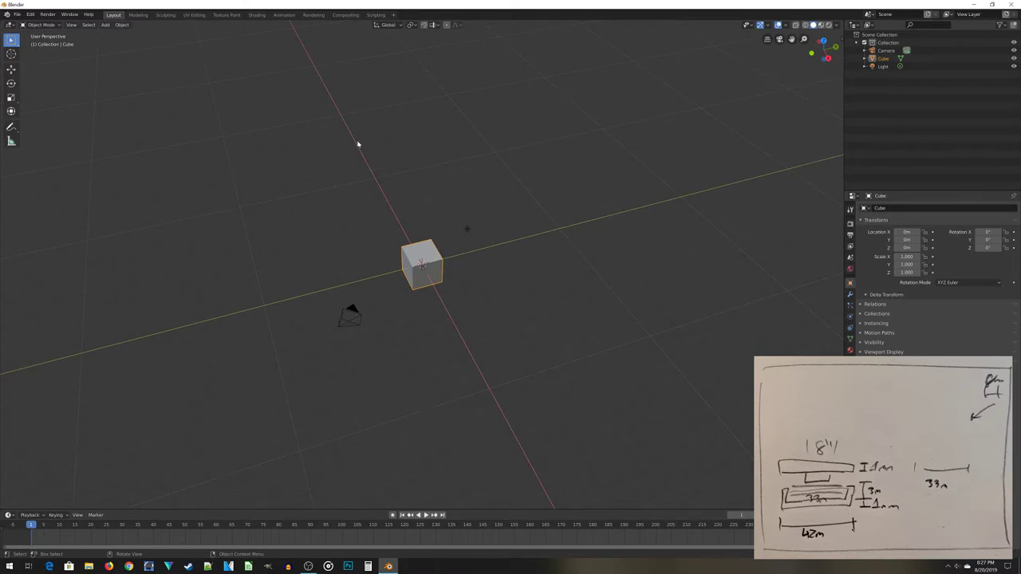
# Delete the default cube
pyautogui.scroll(4, 356, 145)
pyautogui.moveTo(349, 176); pyautogui.dragTo(291, 178, button='middle')
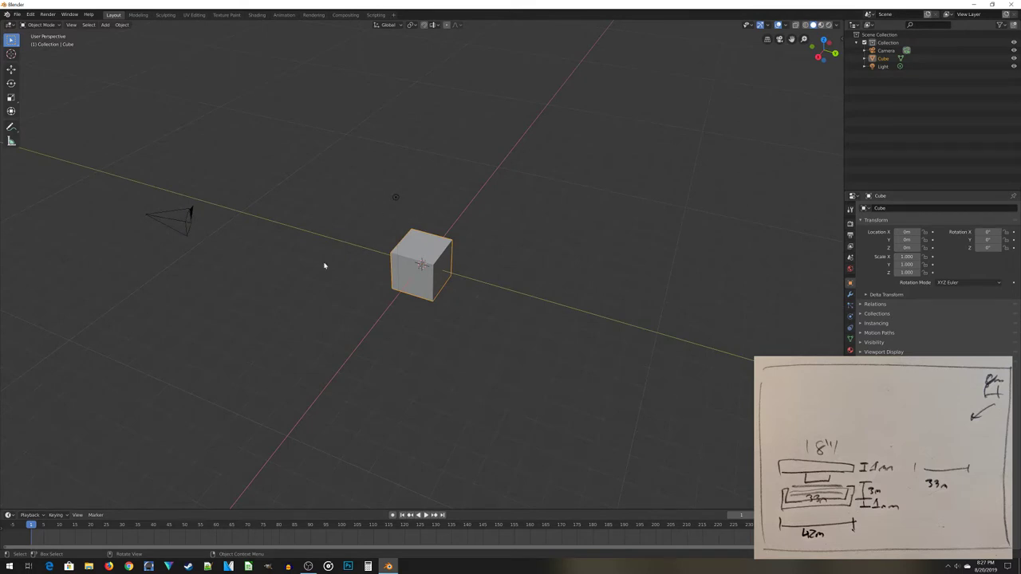
pyautogui.moveTo(298, 269); pyautogui.dragTo(432, 270, button='middle')
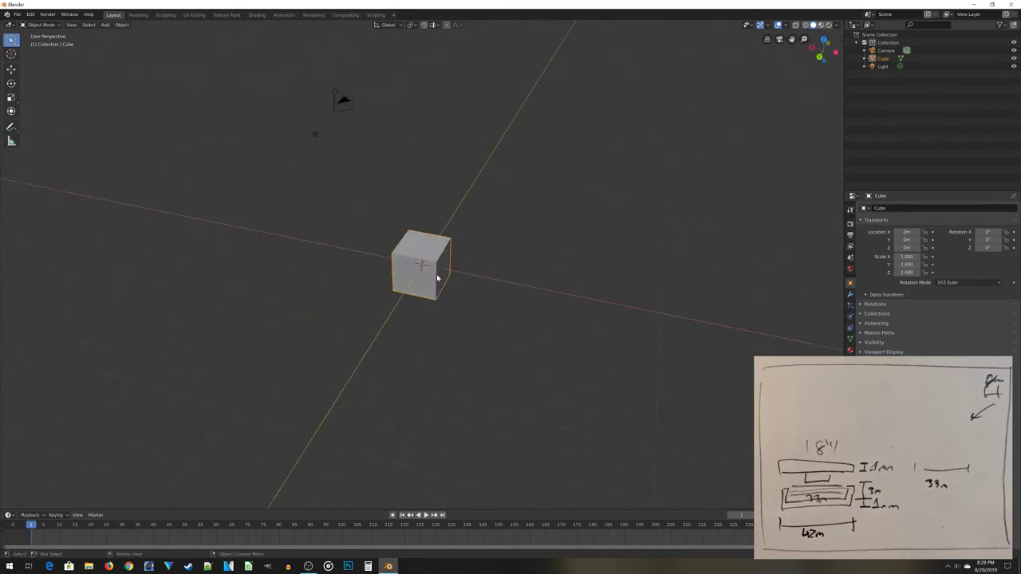
pyautogui.press('x')
pyautogui.click(441, 280)
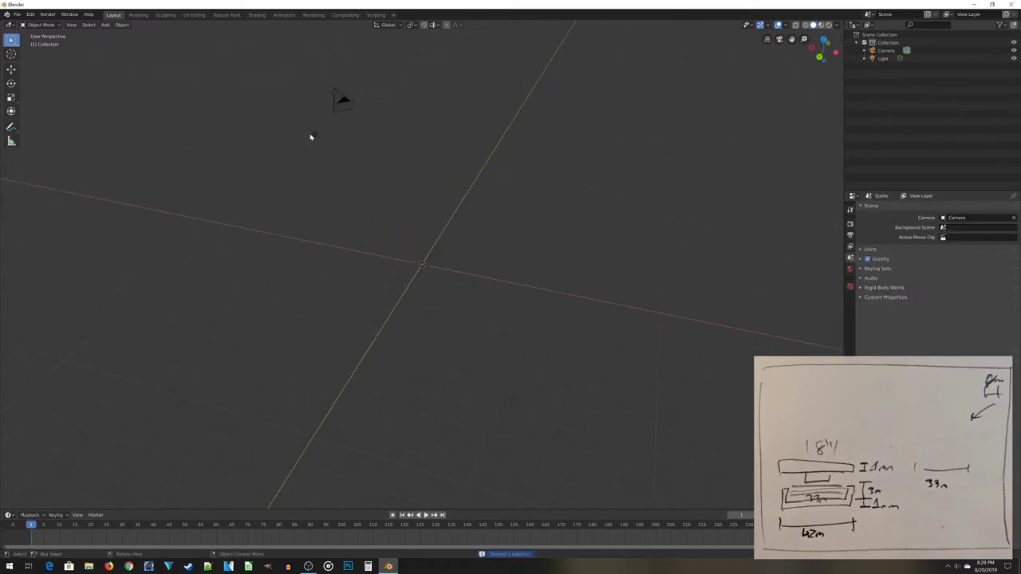
# Select the default light and camera together and delete them
pyautogui.click(313, 136)
pyautogui.keyDown('shift'); pyautogui.click(342, 101); pyautogui.keyUp('shift')
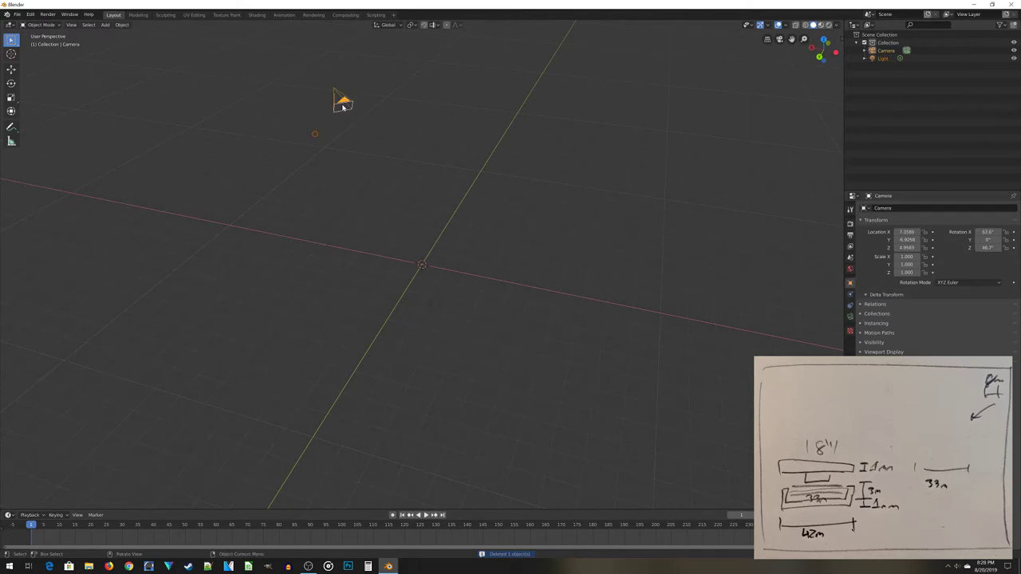
pyautogui.click(318, 136)
pyautogui.click(313, 135)
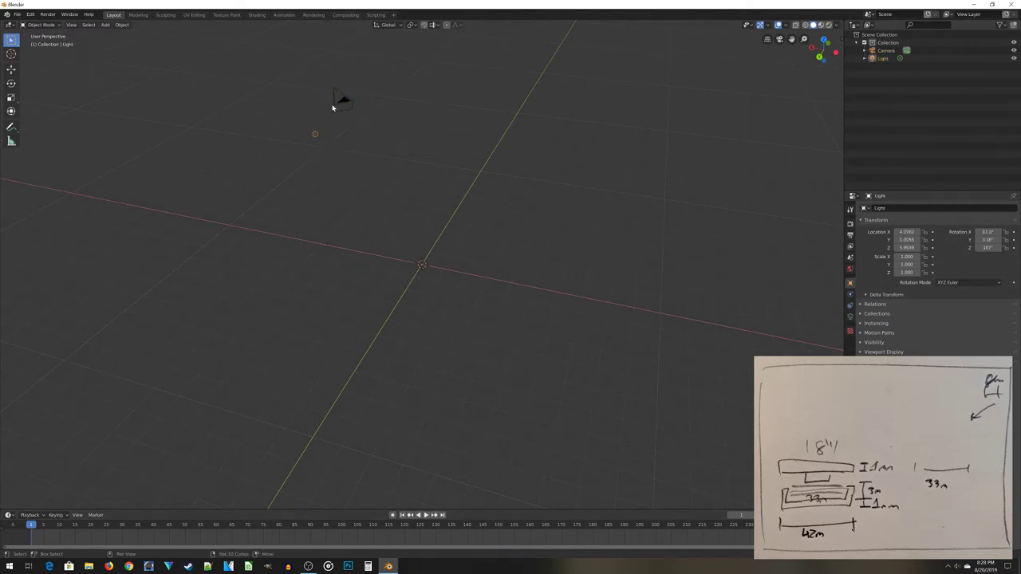
pyautogui.click(335, 103)
pyautogui.press('x')
pyautogui.click(335, 102)
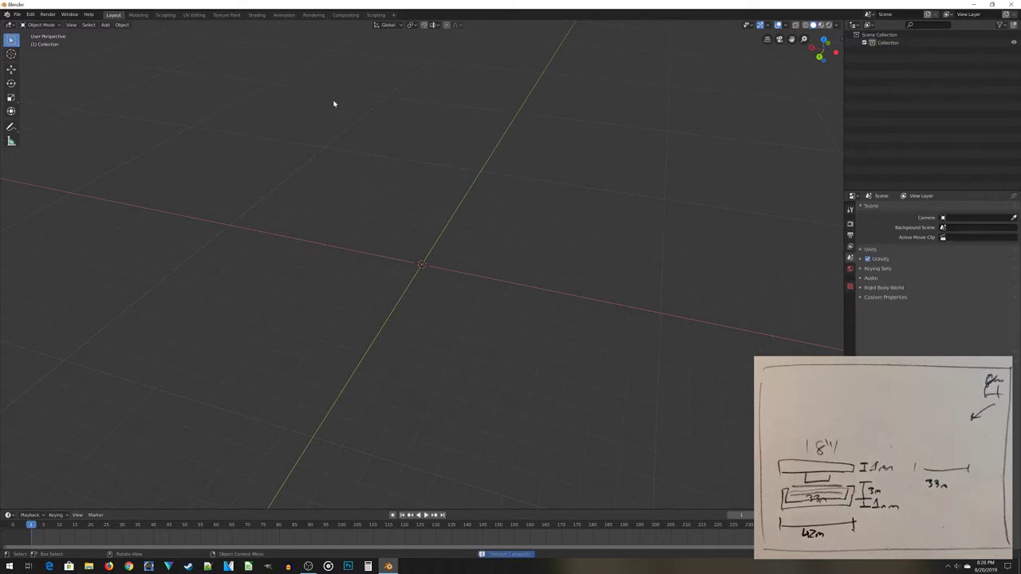
# Switch to the Modeling workspace, view from the top, and remove an accidentally added cone
pyautogui.click(139, 15)
pyautogui.keyDown('alt'); pyautogui.moveTo(332, 257); pyautogui.dragTo(440, 256, button='middle'); pyautogui.keyUp('alt')
pyautogui.hotkey('shift', 'a')
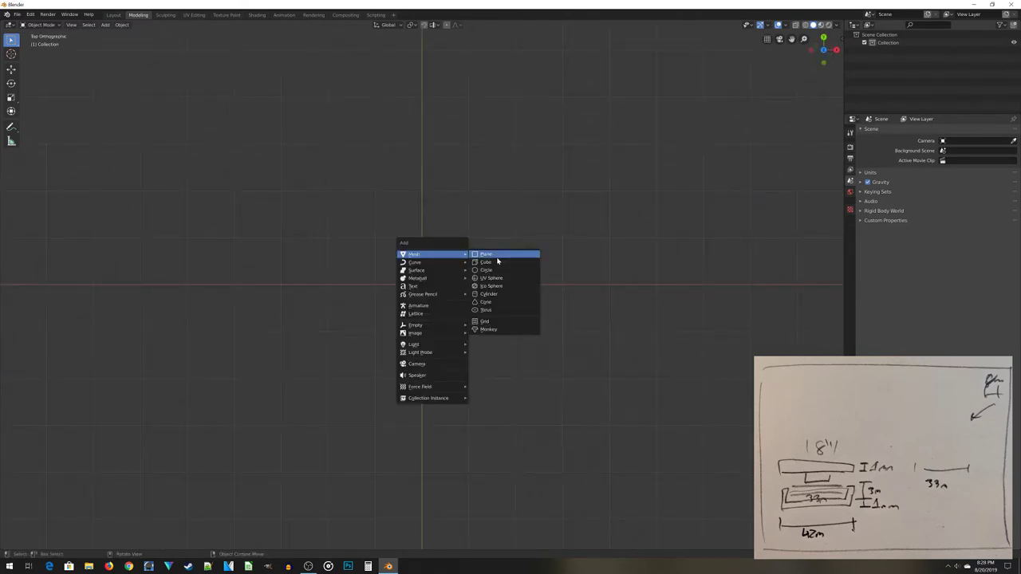
pyautogui.click(487, 302)
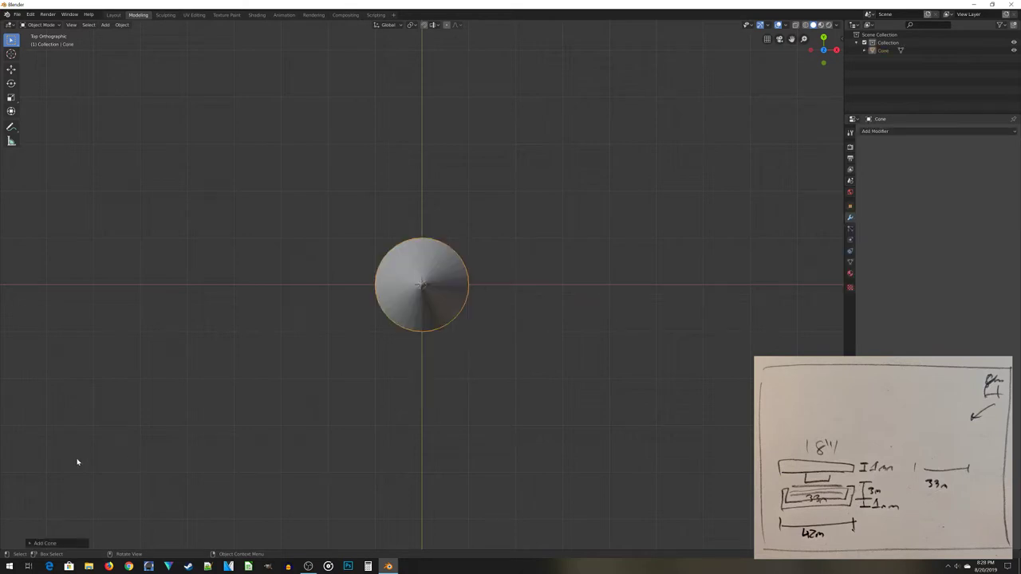
pyautogui.press('x')
pyautogui.click(455, 291)
# Add a cylinder mesh at the origin and expand its Add Cylinder settings
pyautogui.hotkey('shift', 'a')
pyautogui.moveTo(418, 260)
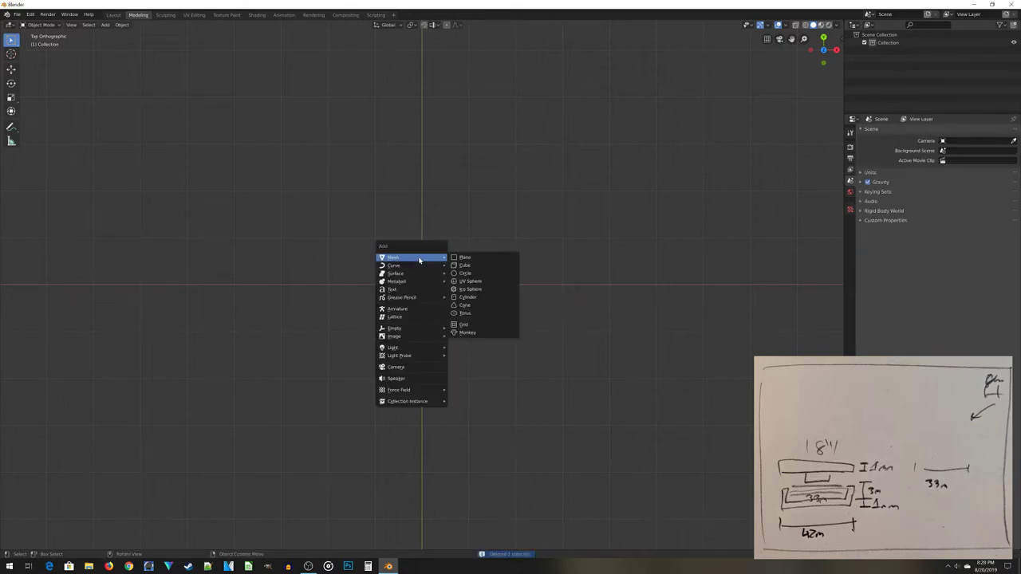
pyautogui.click(461, 297)
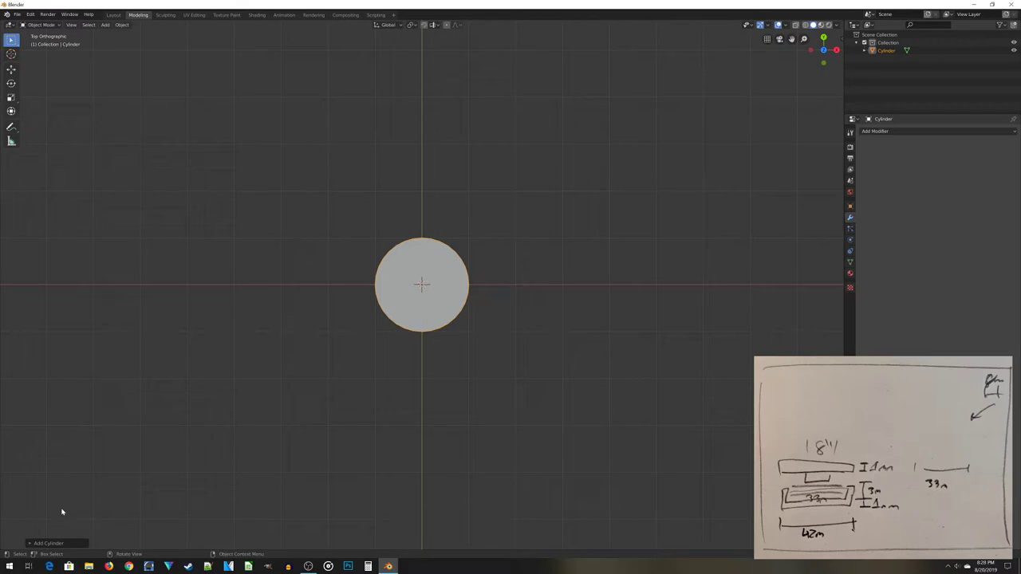
pyautogui.click(46, 545)
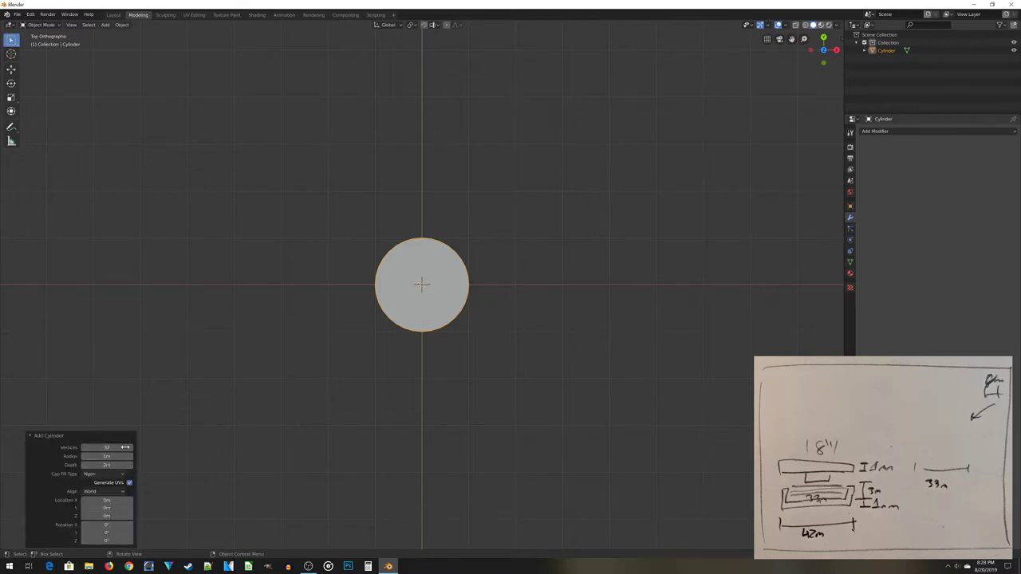
# Give the cylinder 256 vertices, a 21 m radius and a 4.5 m depth
pyautogui.click(92, 452)
pyautogui.press('Return')
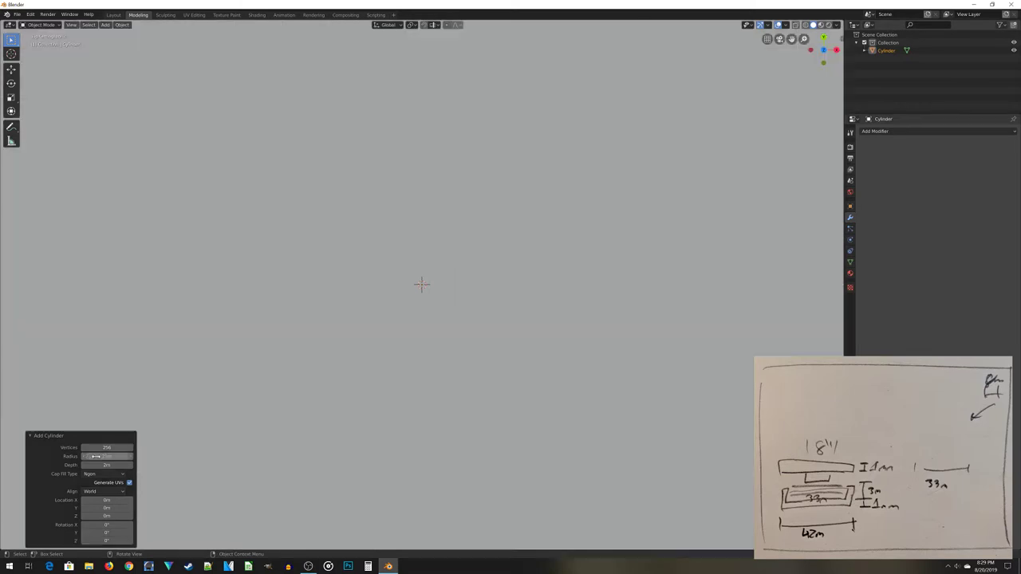
pyautogui.scroll(-5, 206, 299)
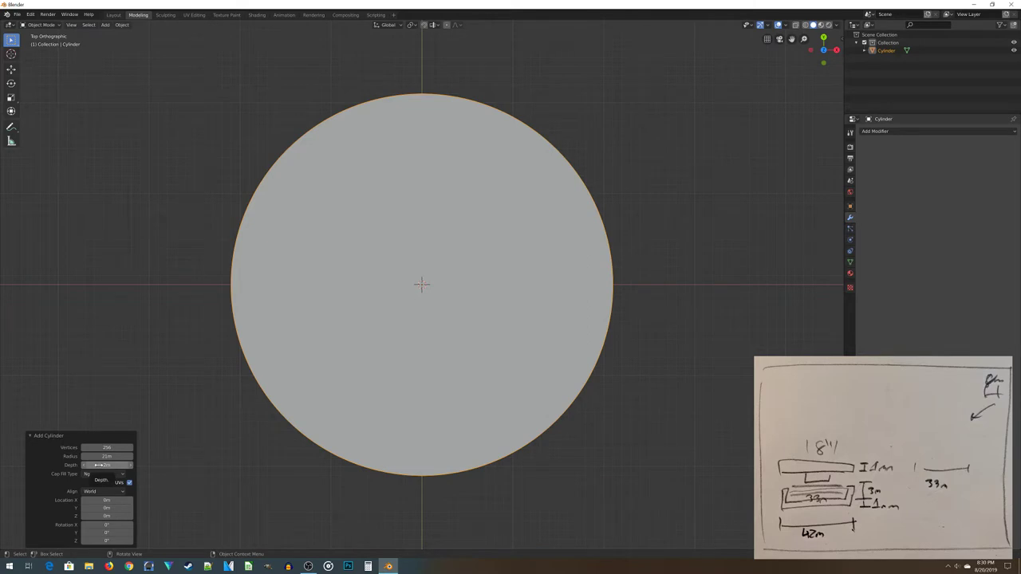
pyautogui.click(97, 465)
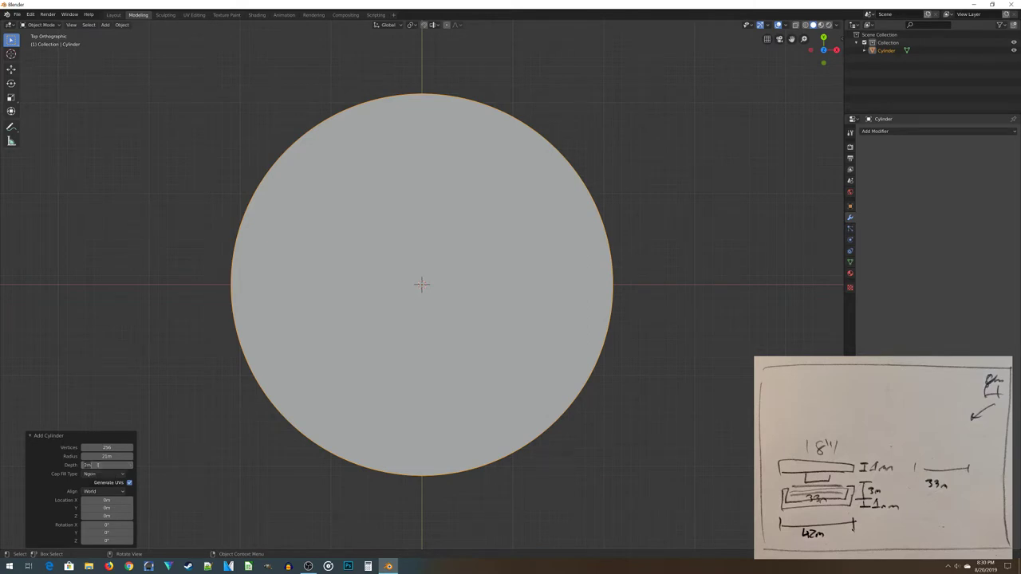
pyautogui.press('Return')
pyautogui.scroll(-2, 263, 391)
pyautogui.moveTo(262, 392); pyautogui.dragTo(375, 369, button='middle')
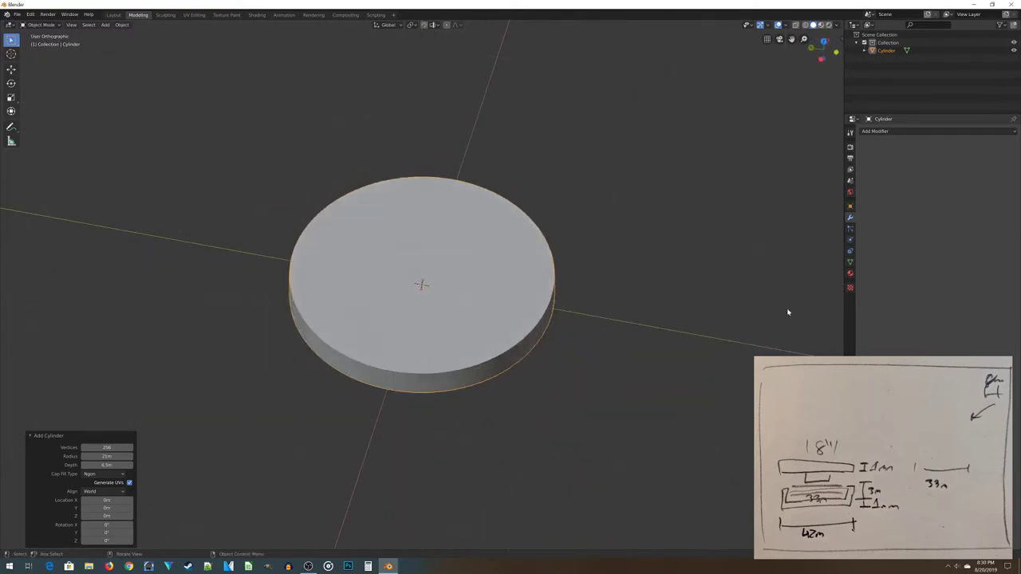
# Rename the cylinder to 'Slammer Bottom' in Object properties
pyautogui.click(851, 212)
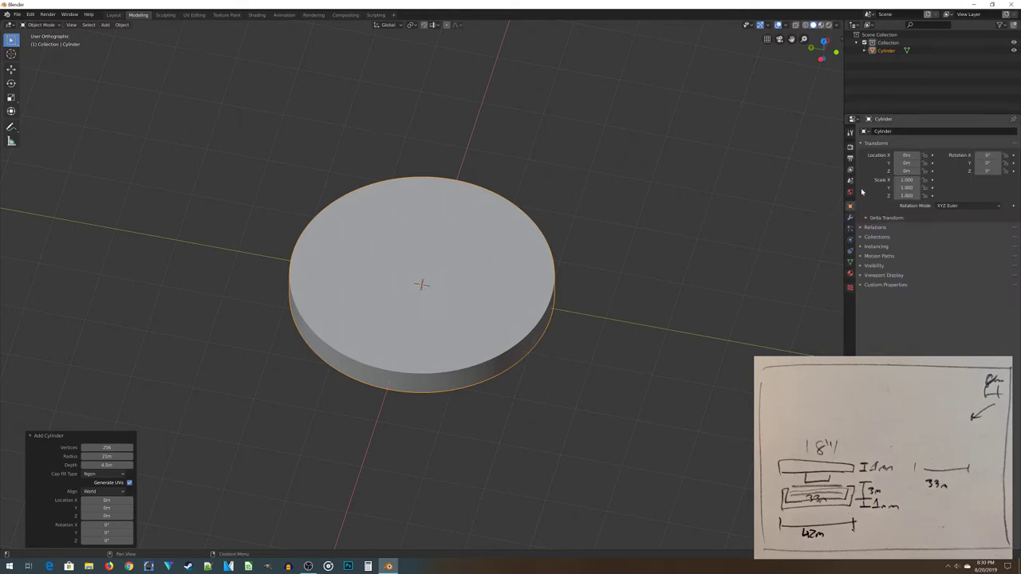
pyautogui.doubleClick(905, 131)
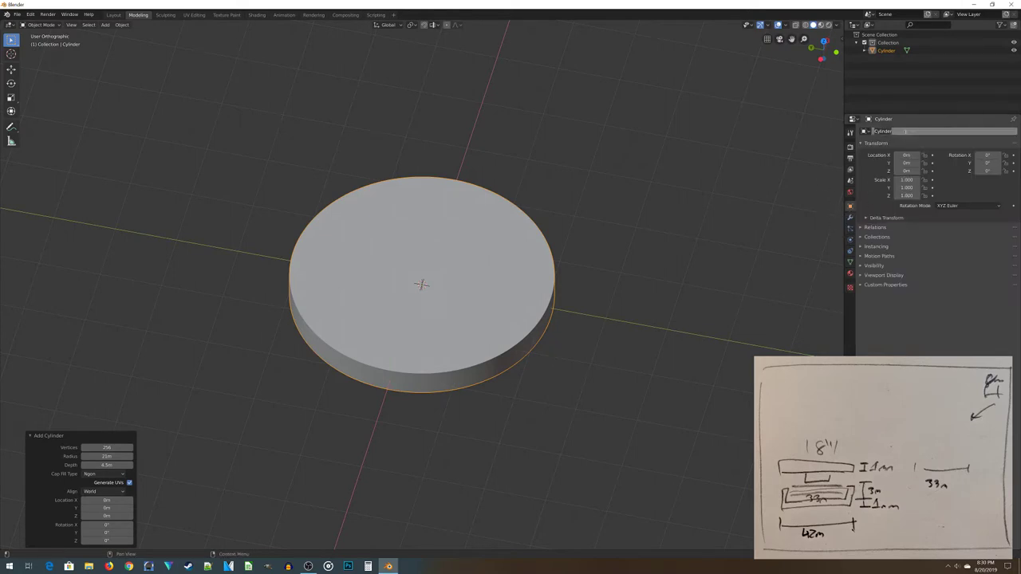
pyautogui.write('Stand')
pyautogui.write(' Bottom')
pyautogui.press('Return')
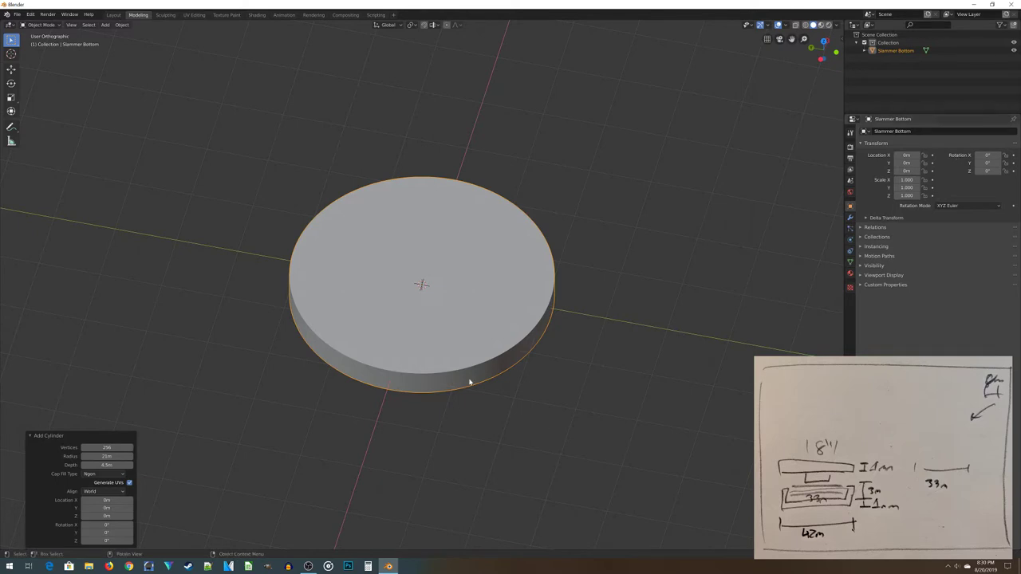
pyautogui.scroll(-1, 469, 378)
# Duplicate Slammer Bottom and move the copy about 35 m straight up along Z
pyautogui.moveTo(470, 378); pyautogui.dragTo(500, 387, button='middle')
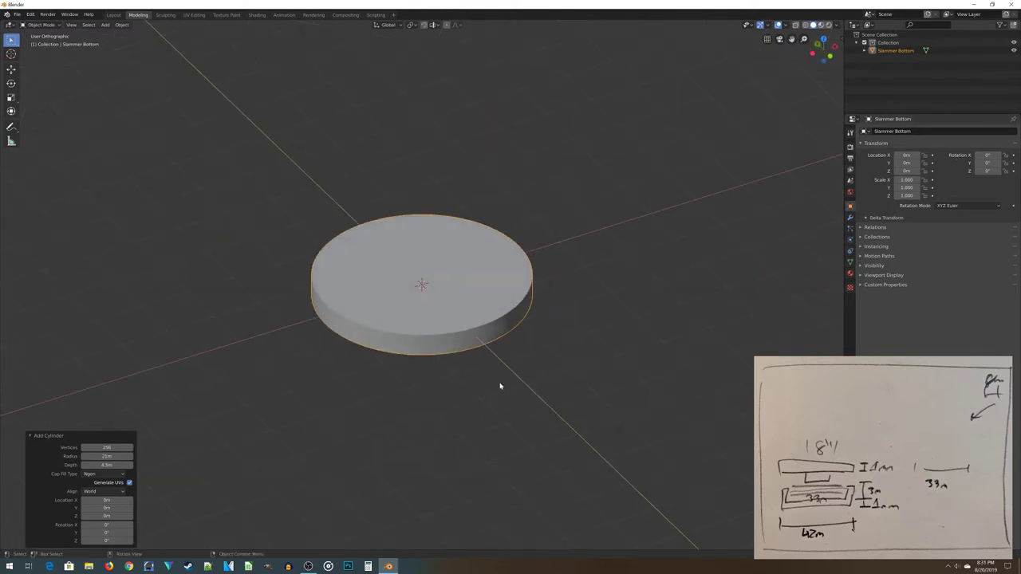
pyautogui.press('shift')
pyautogui.moveTo(577, 333); pyautogui.dragTo(567, 343, button='middle')
pyautogui.hotkey('shift', 'd')
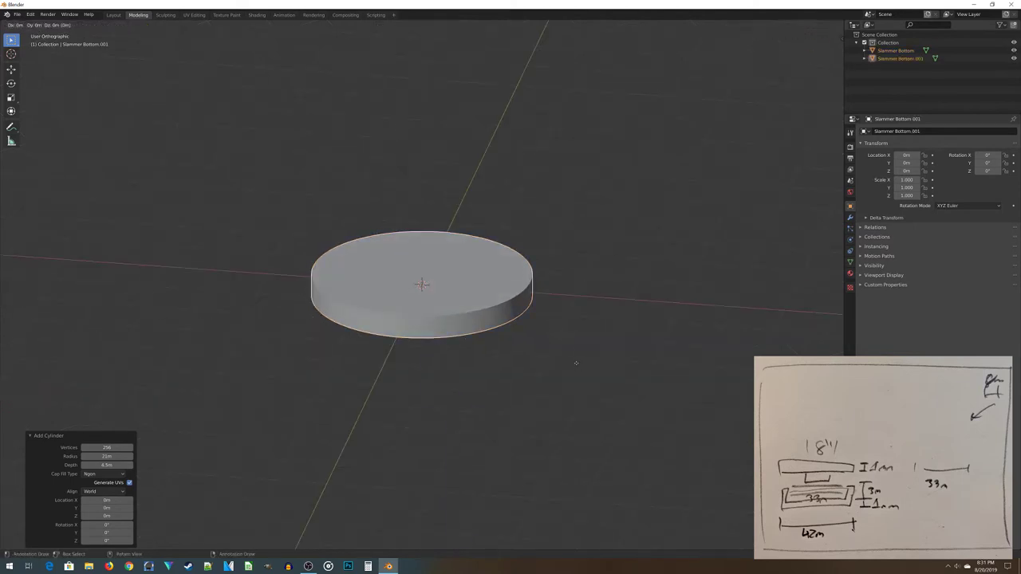
pyautogui.press('z')
pyautogui.click(575, 192)
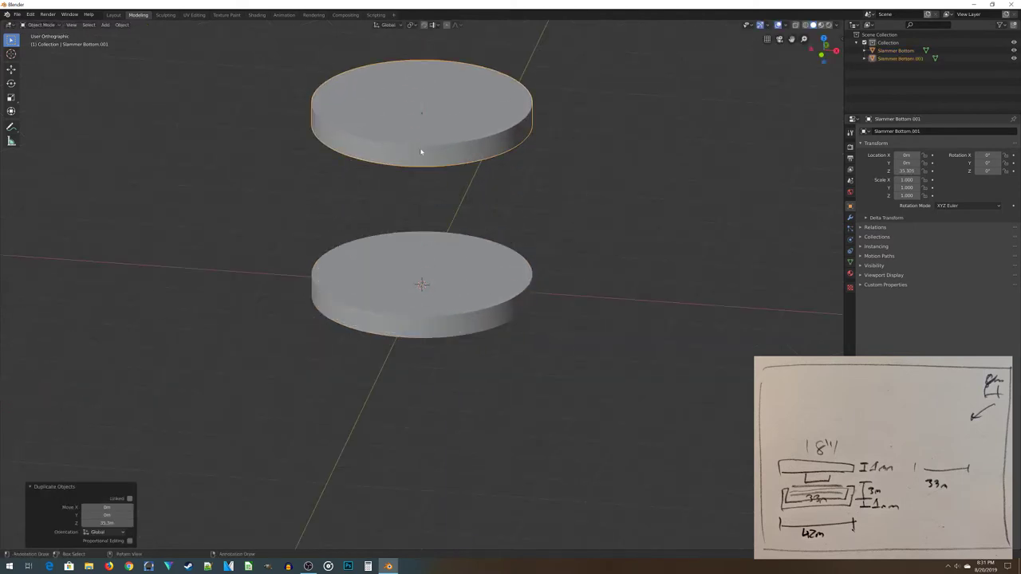
pyautogui.moveTo(288, 188); pyautogui.dragTo(277, 168, button='middle')
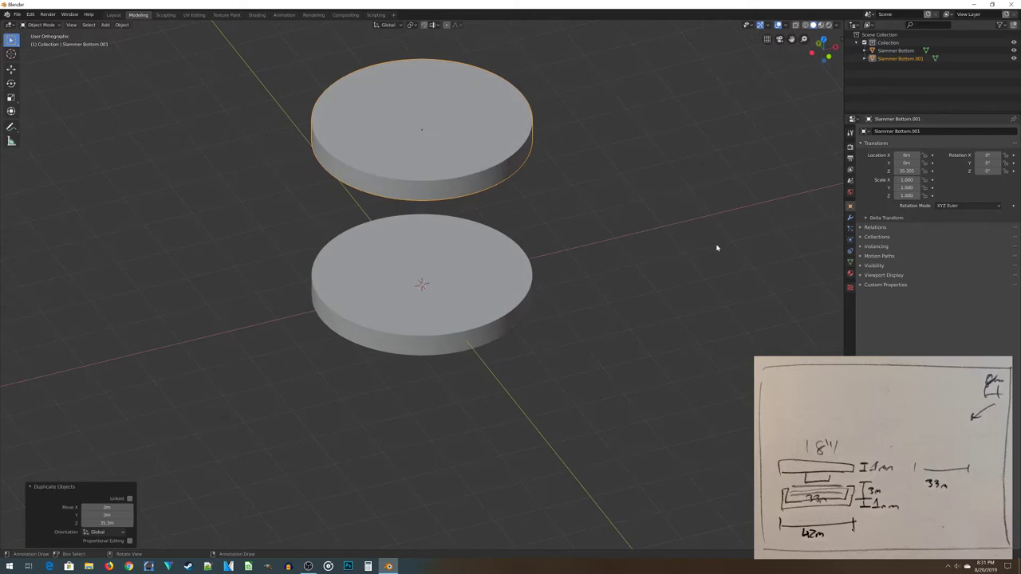
pyautogui.press('n')
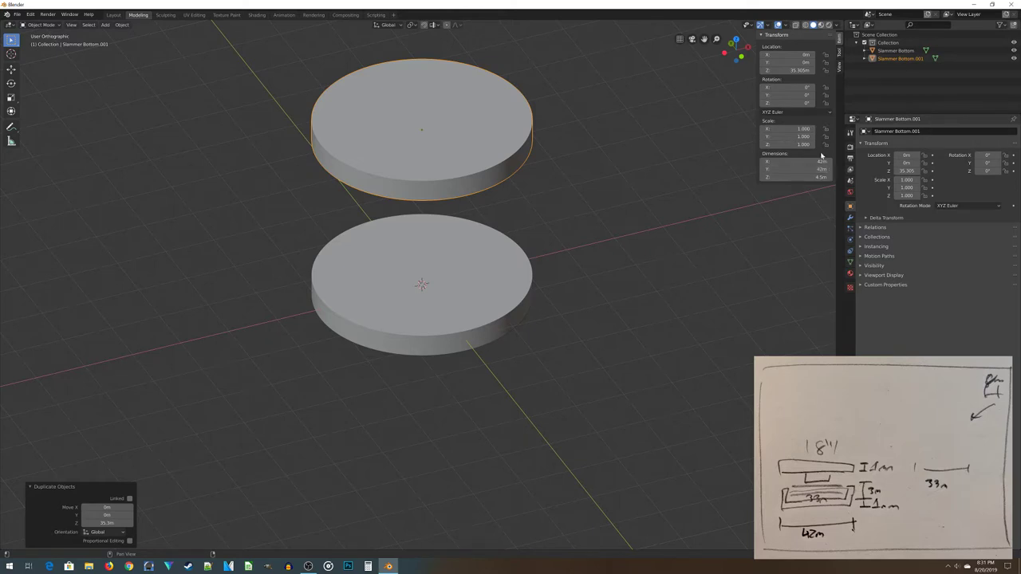
# Set the copy's dimensions to 33 m X, 33 m Y and 3 m Z
pyautogui.click(810, 161)
pyautogui.write('33')
pyautogui.press('Tab')
pyautogui.write('33')
pyautogui.press('Return')
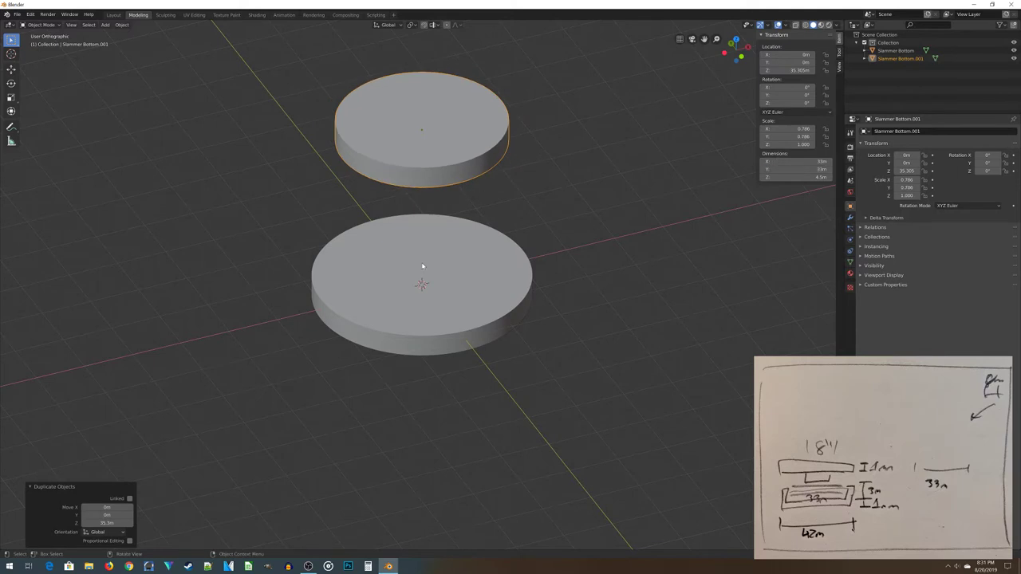
pyautogui.moveTo(422, 266); pyautogui.dragTo(461, 247, button='middle')
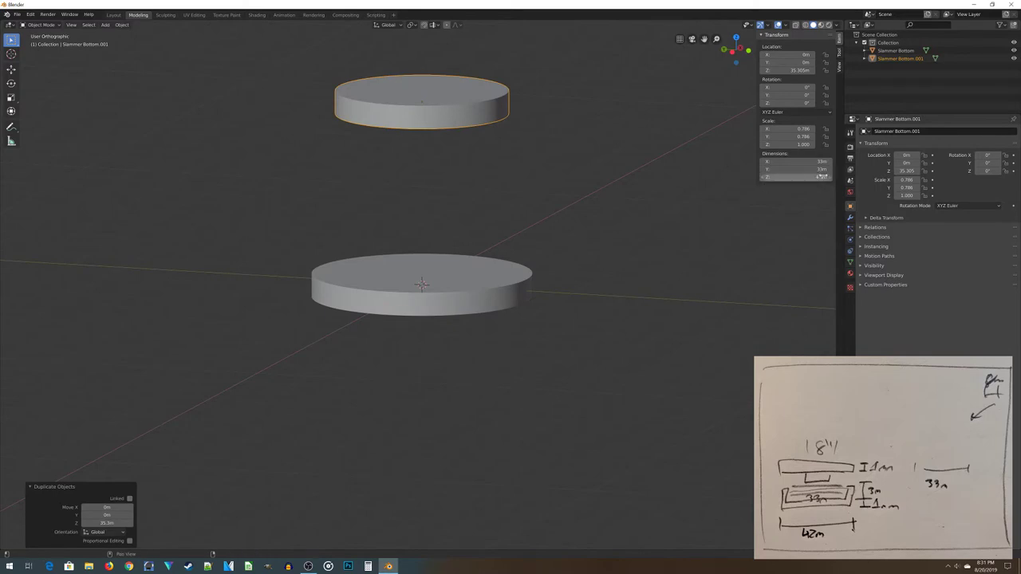
pyautogui.click(794, 176)
pyautogui.write('3')
pyautogui.press('Return')
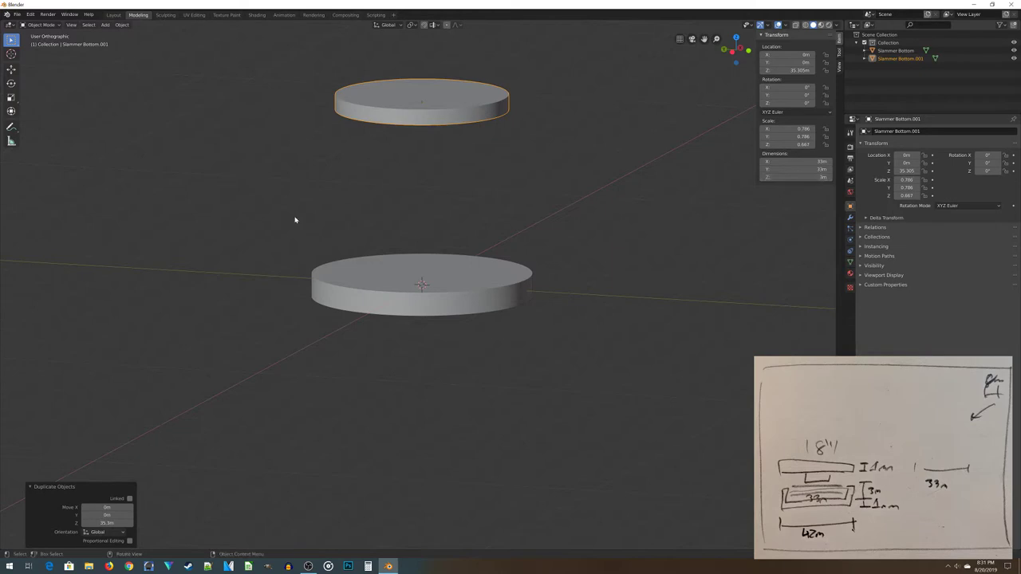
pyautogui.moveTo(395, 289); pyautogui.dragTo(454, 182, button='middle')
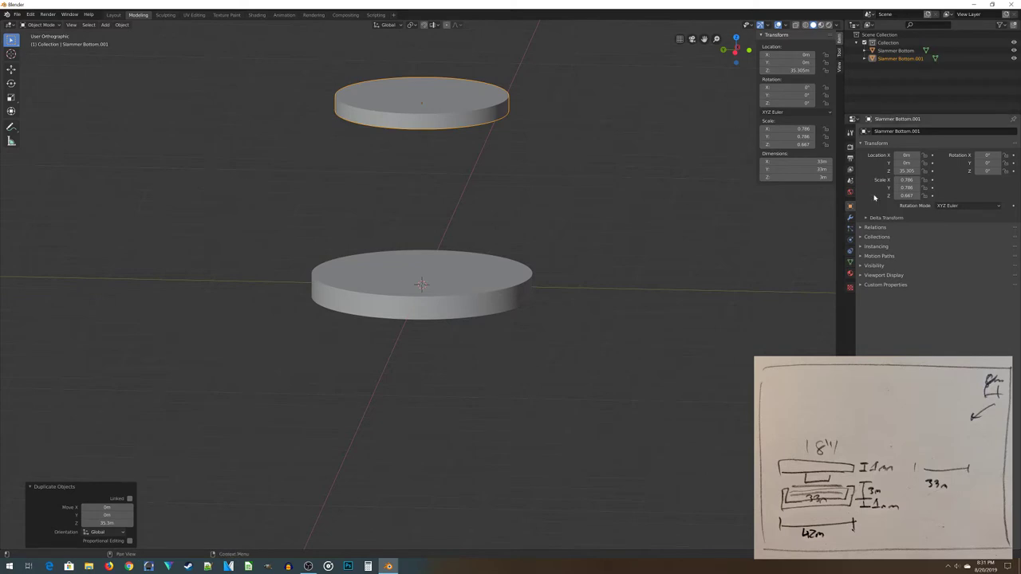
# Rename the copy to 'Empty washer Space' and switch to front view
pyautogui.click(898, 133)
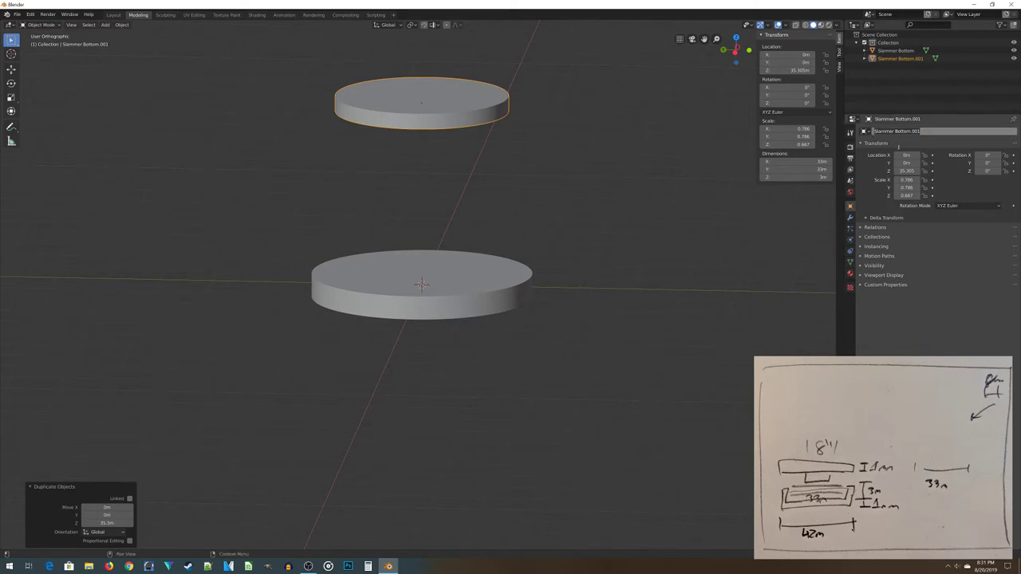
pyautogui.write('S')
pyautogui.press('Return')
pyautogui.press('KP_1')
# Drop the copy down onto the base disc and switch the viewport to wireframe
pyautogui.press('g')
pyautogui.press('z')
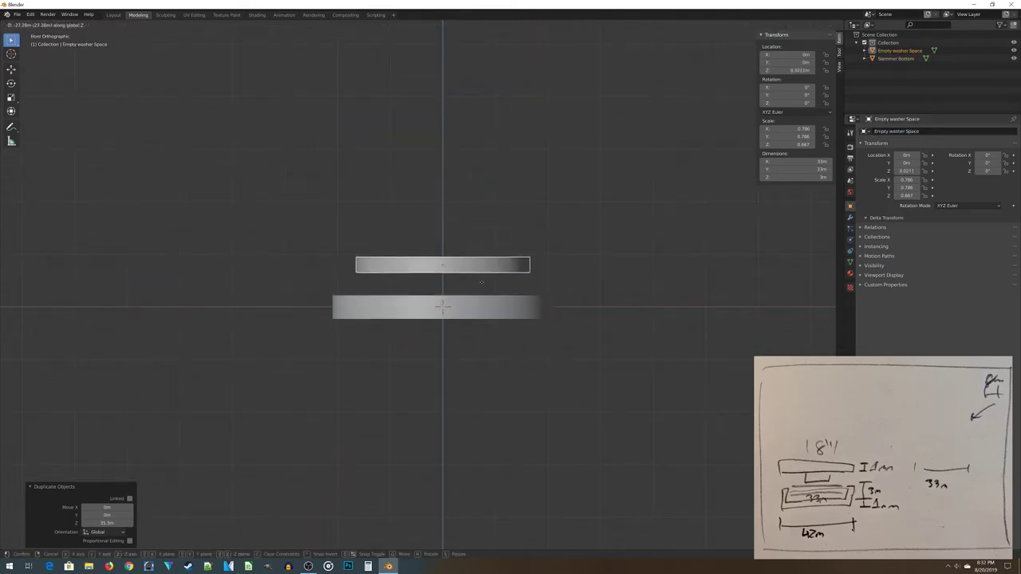
pyautogui.click(462, 286)
pyautogui.scroll(3, 463, 291)
pyautogui.press('z')
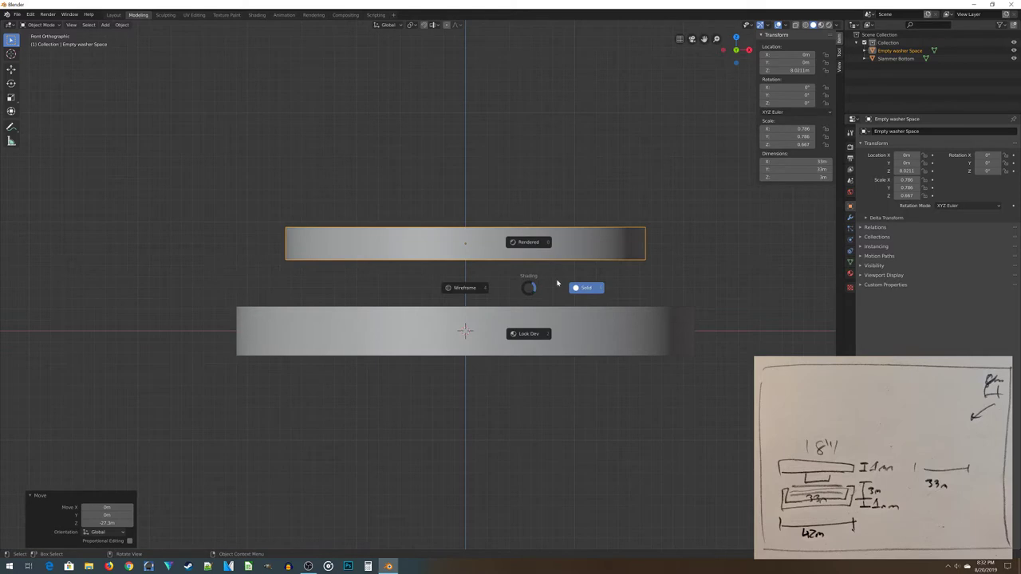
pyautogui.click(639, 281)
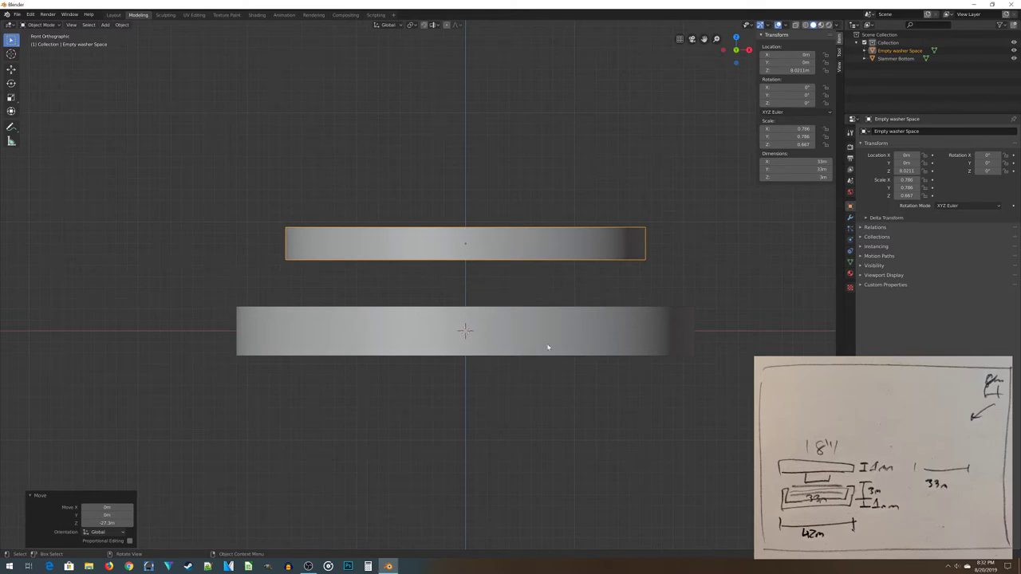
pyautogui.press('z')
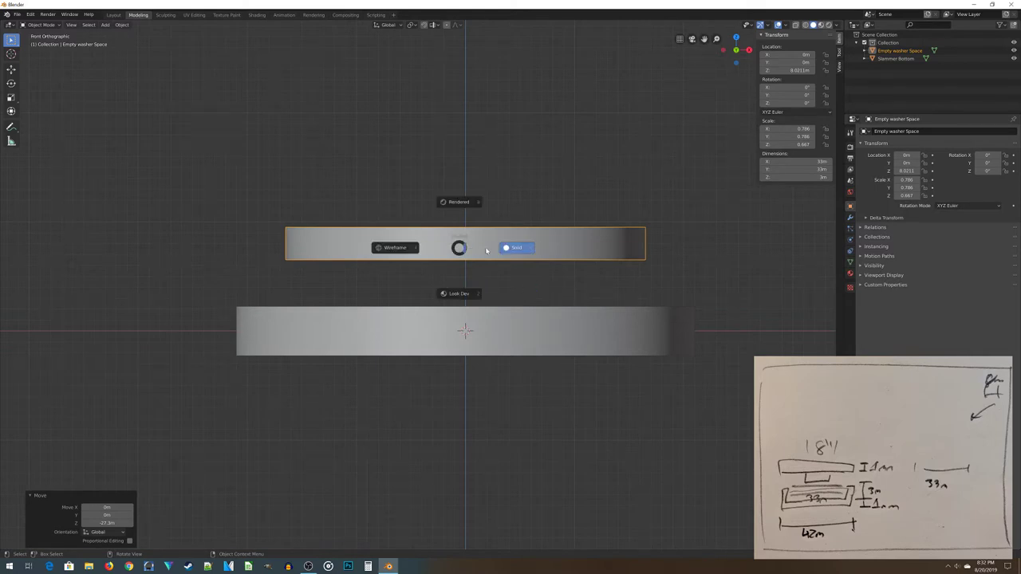
pyautogui.click(387, 252)
# Lower Empty washer Space along Z to 0.75162 m inside Slammer Bottom
pyautogui.scroll(2, 431, 287)
pyautogui.moveTo(490, 319)
pyautogui.keyDown('shift'); pyautogui.mouseDown(button='middle')
pyautogui.moveTo(404, 283)
pyautogui.moveTo(380, 257)
pyautogui.mouseUp(button='middle'); pyautogui.keyUp('shift')
pyautogui.press('g')
pyautogui.press('z')
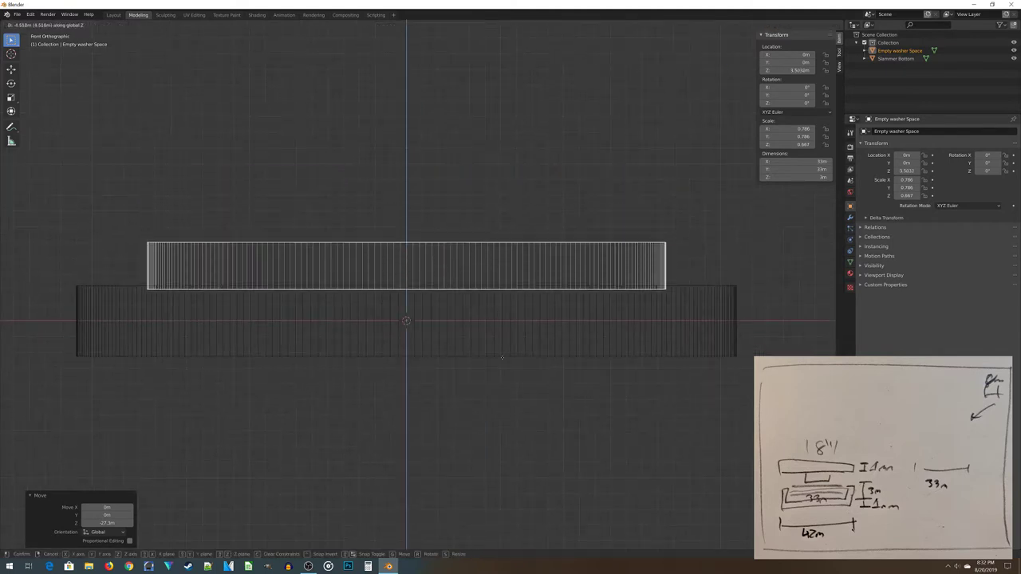
pyautogui.click(519, 372)
pyautogui.scroll(15, 447, 391)
pyautogui.press('g')
pyautogui.press('z')
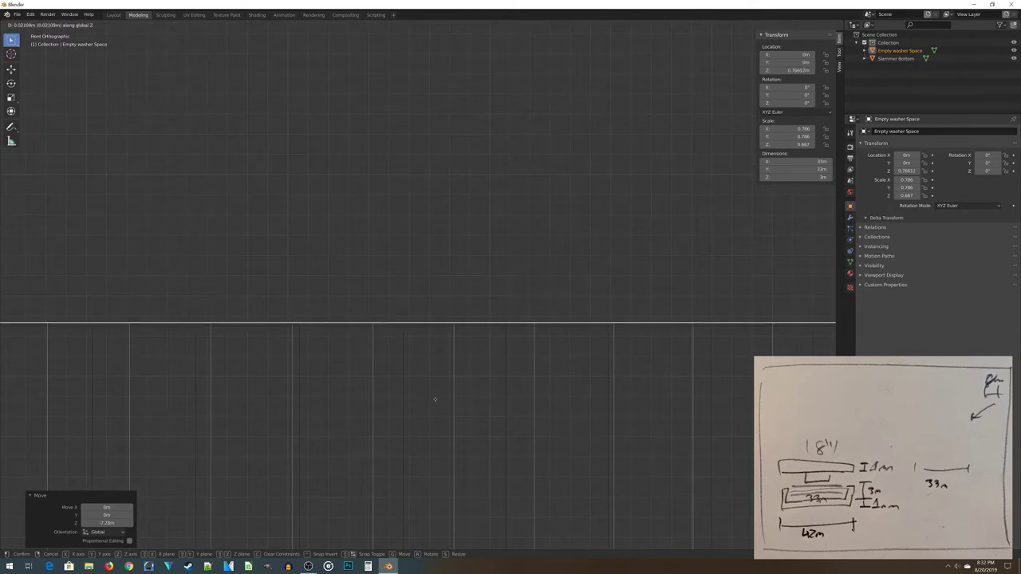
pyautogui.click(431, 406)
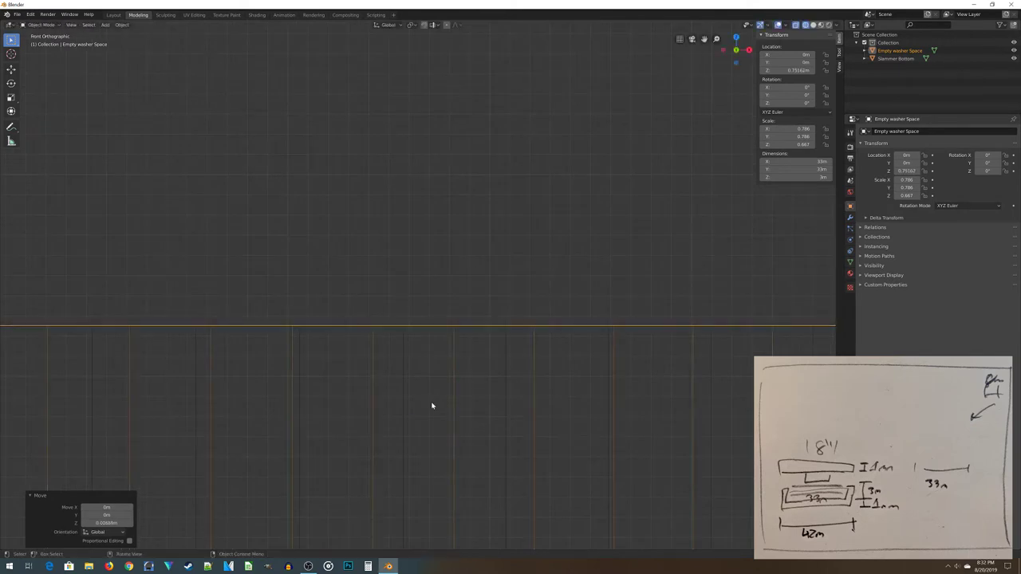
pyautogui.scroll(-8, 415, 379)
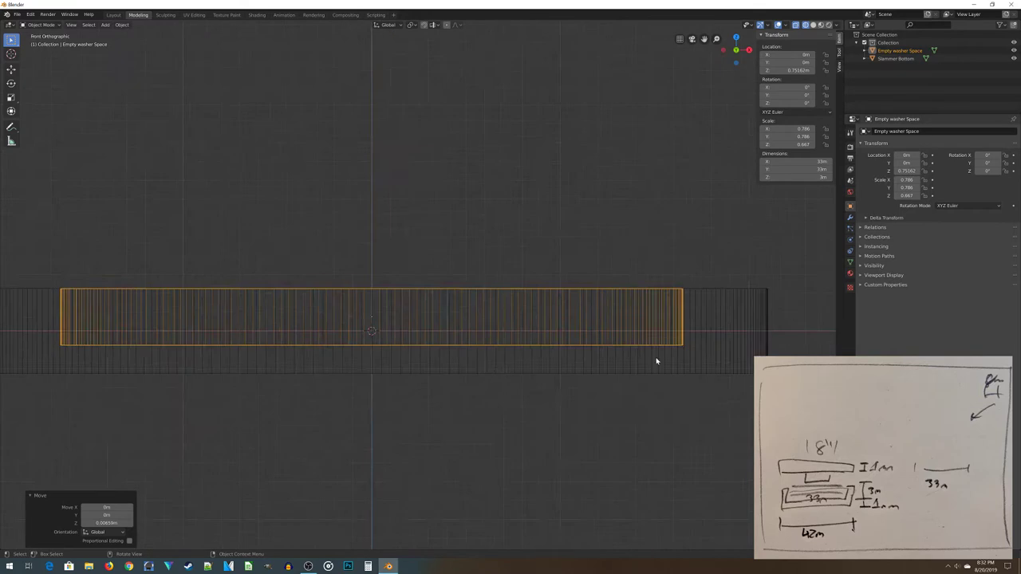
pyautogui.scroll(-2, 653, 361)
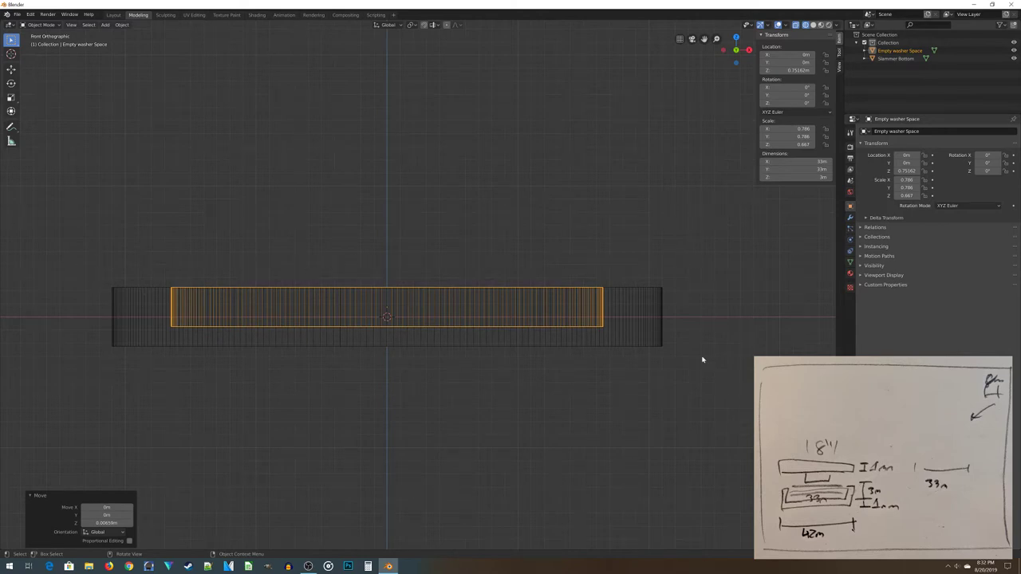
# Extrude the washer cylinder's top vertices about 13.8 m upward in Edit Mode
pyautogui.press('Tab')
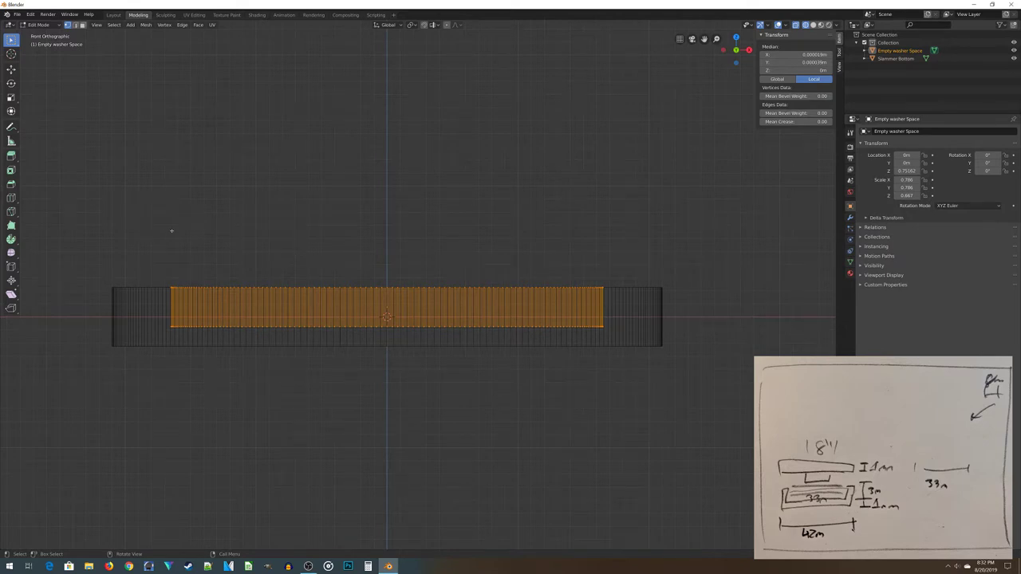
pyautogui.hotkey('alt', 'a')
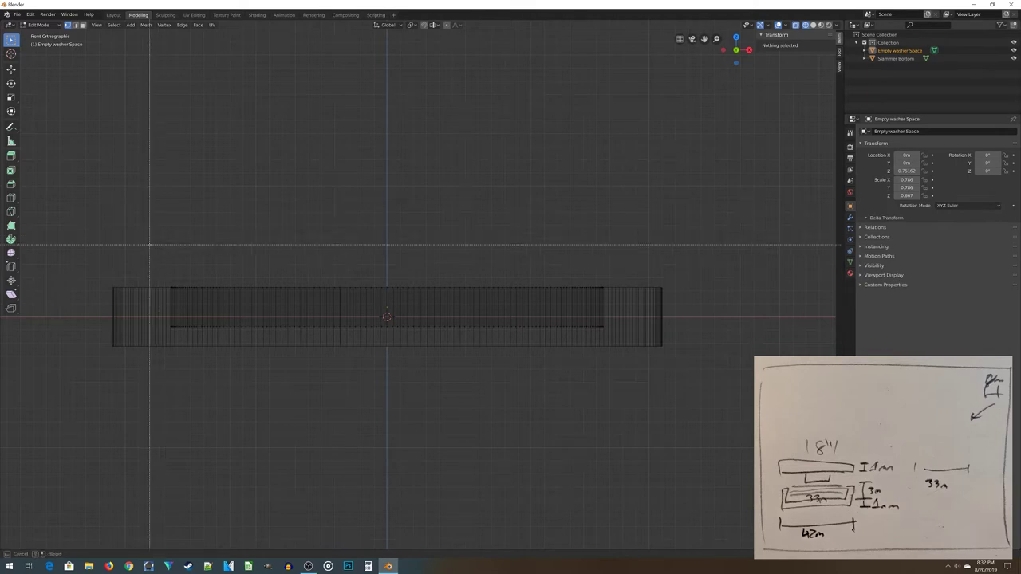
pyautogui.moveTo(138, 239); pyautogui.dragTo(611, 294)
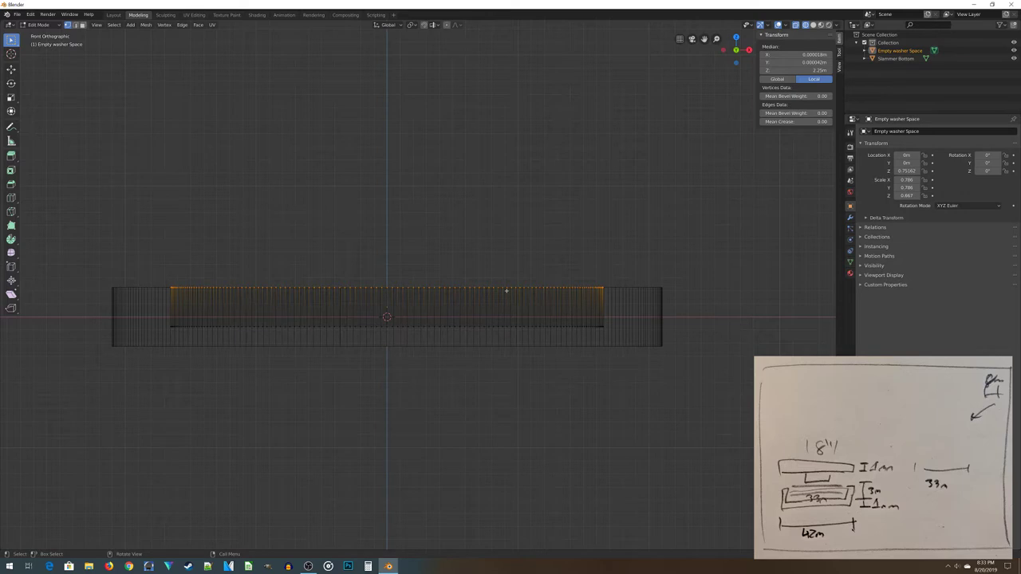
pyautogui.press('e')
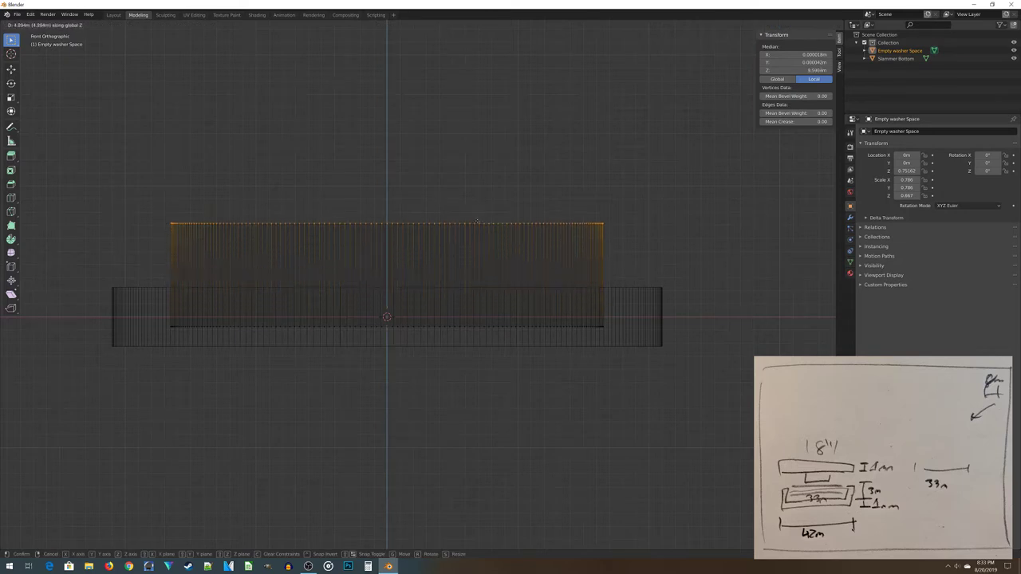
pyautogui.click(300, 176)
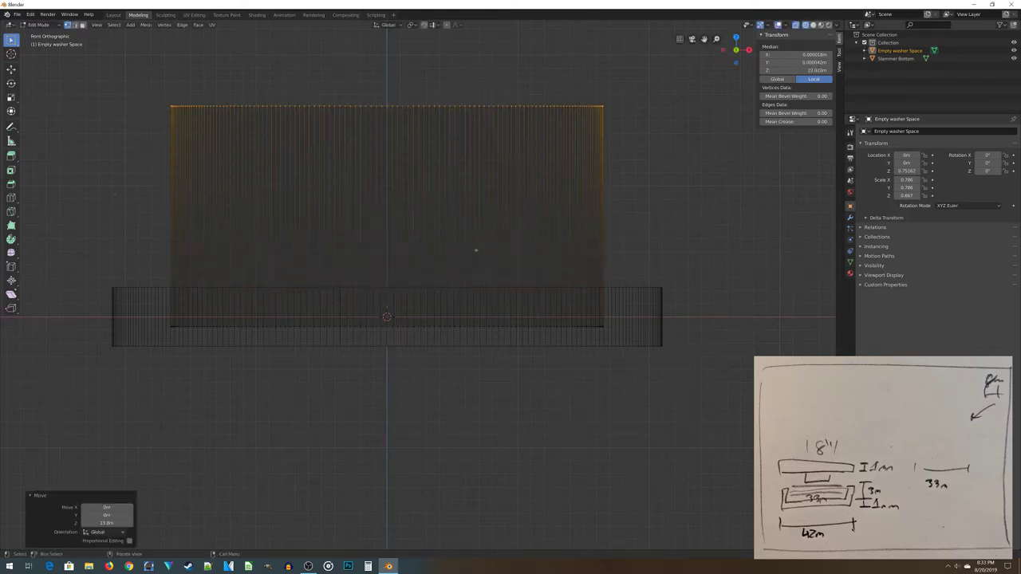
pyautogui.press('Tab')
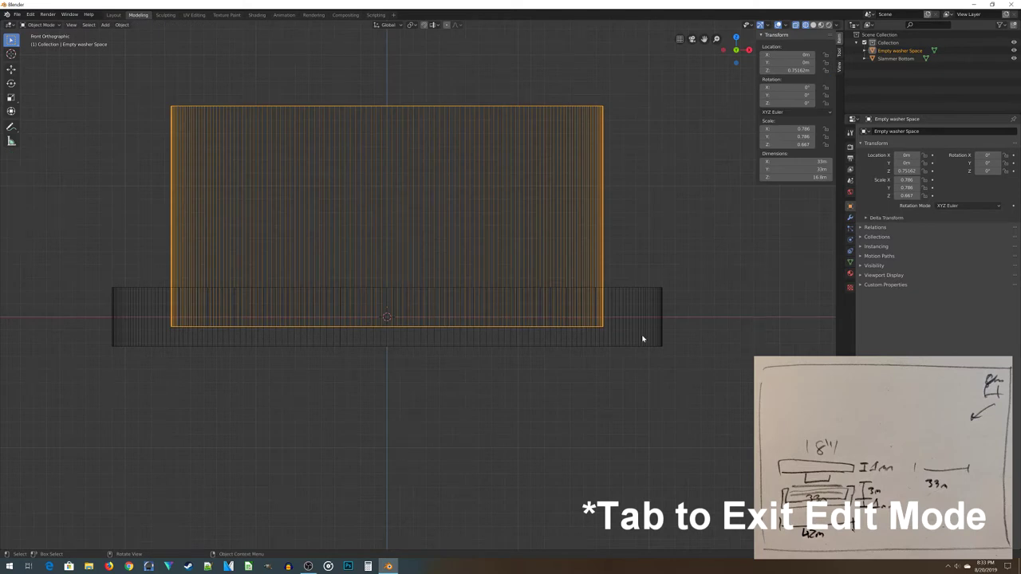
# Add a Boolean Difference modifier to Slammer Bottom using Empty washer Space as the cutter
pyautogui.click(640, 344)
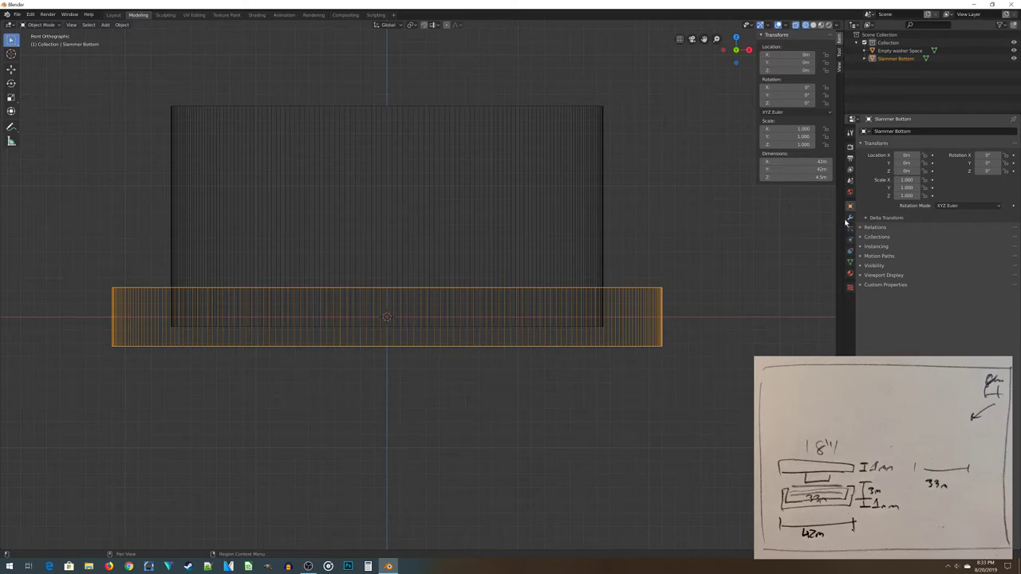
pyautogui.click(850, 217)
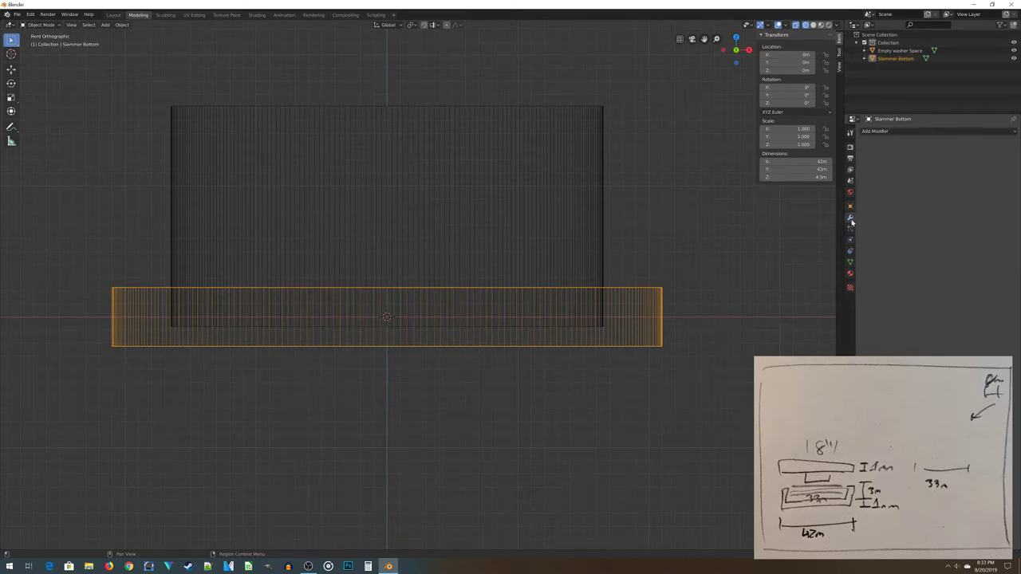
pyautogui.click(891, 133)
pyautogui.click(849, 168)
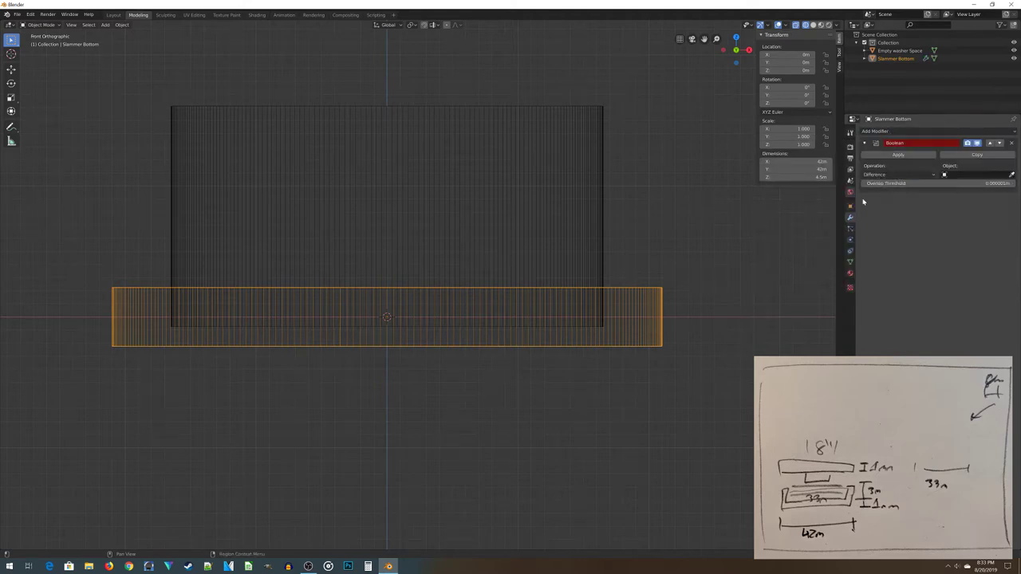
pyautogui.click(946, 175)
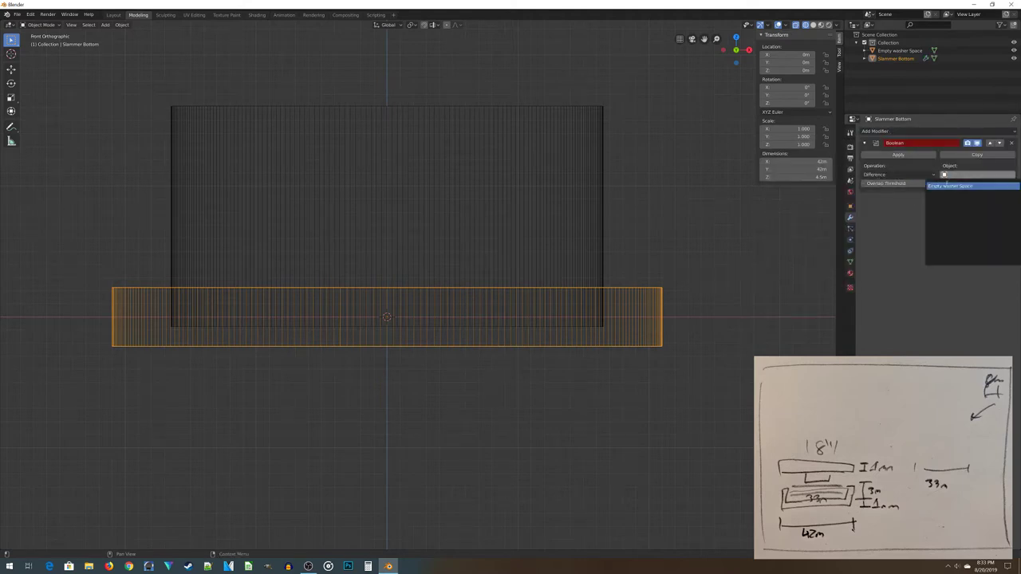
pyautogui.click(954, 186)
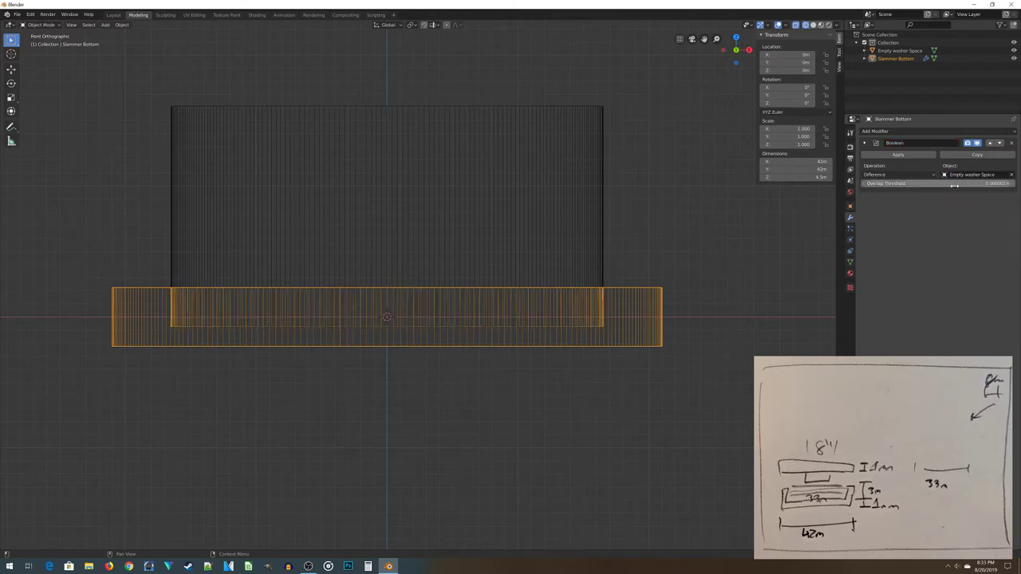
pyautogui.moveTo(700, 252); pyautogui.dragTo(615, 246, button='middle')
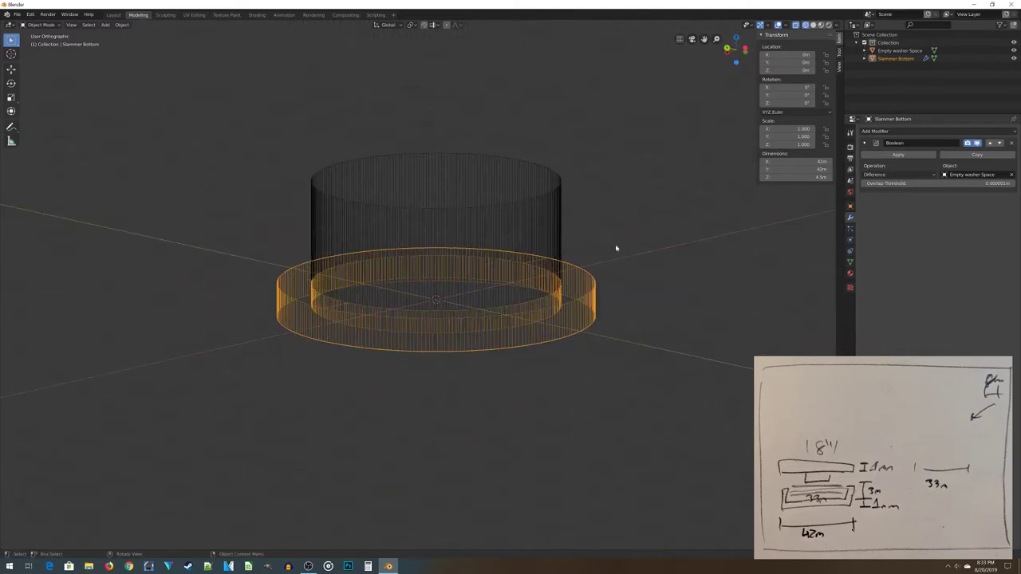
# Apply the Boolean modifier and hide Empty washer Space in the Outliner
pyautogui.click(885, 157)
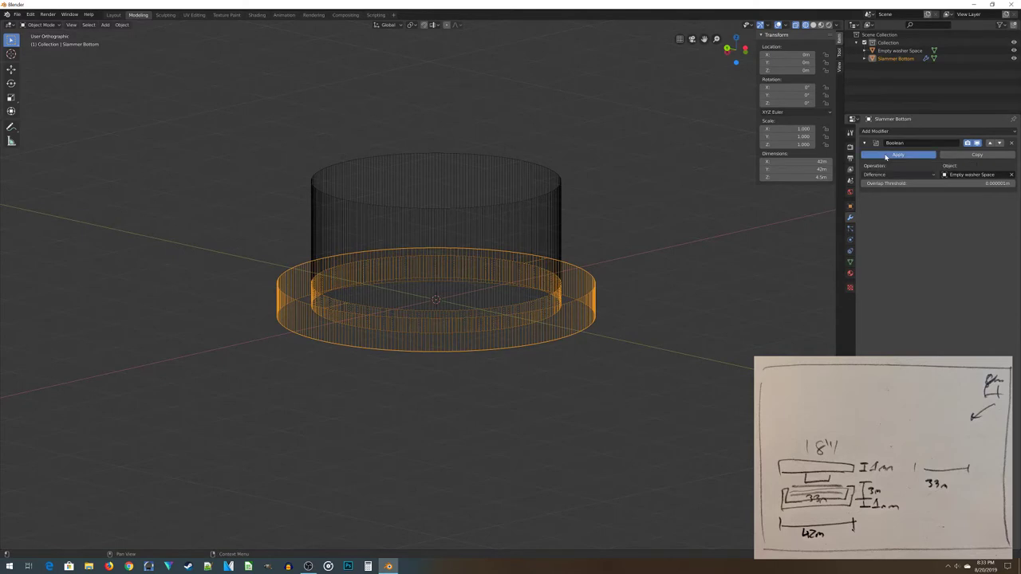
pyautogui.click(459, 210)
pyautogui.moveTo(178, 304); pyautogui.dragTo(269, 328, button='middle')
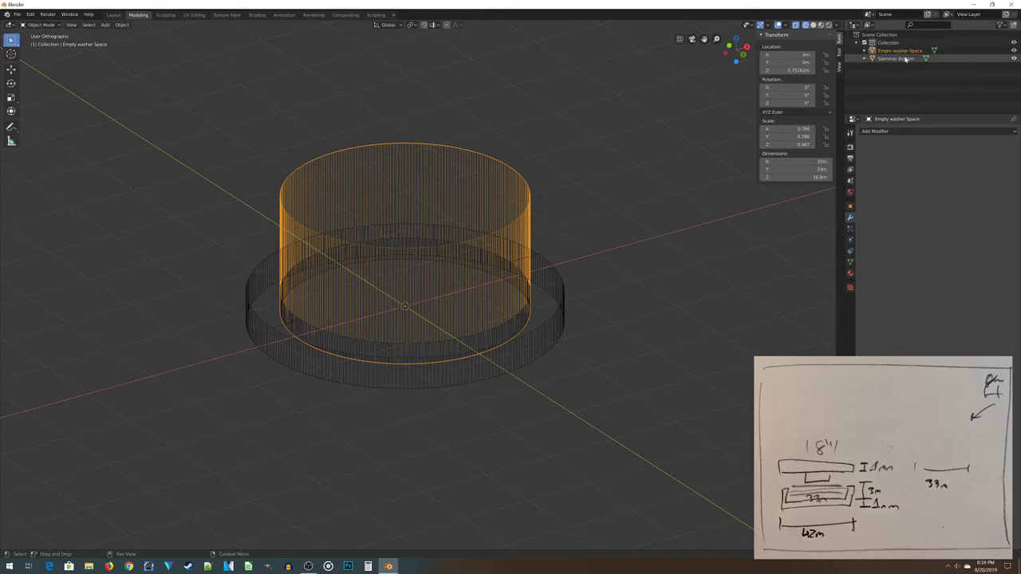
pyautogui.click(964, 49)
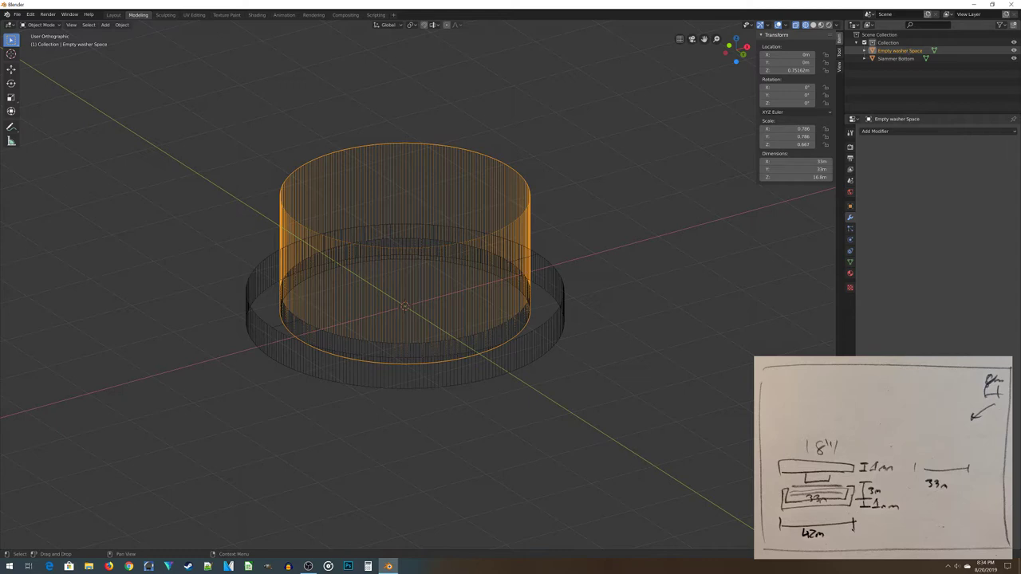
pyautogui.click(1014, 50)
# Switch to solid shading and inspect the recess in Slammer Bottom
pyautogui.click(495, 283)
pyautogui.press('z')
pyautogui.click(548, 283)
pyautogui.moveTo(549, 283)
pyautogui.mouseDown(button='middle')
pyautogui.moveTo(539, 365)
pyautogui.moveTo(446, 333)
pyautogui.moveTo(390, 330)
pyautogui.moveTo(468, 372)
pyautogui.moveTo(358, 287)
pyautogui.moveTo(370, 343)
pyautogui.moveTo(384, 359)
pyautogui.moveTo(331, 305)
pyautogui.moveTo(387, 372)
pyautogui.moveTo(421, 364)
pyautogui.mouseUp(button='middle')
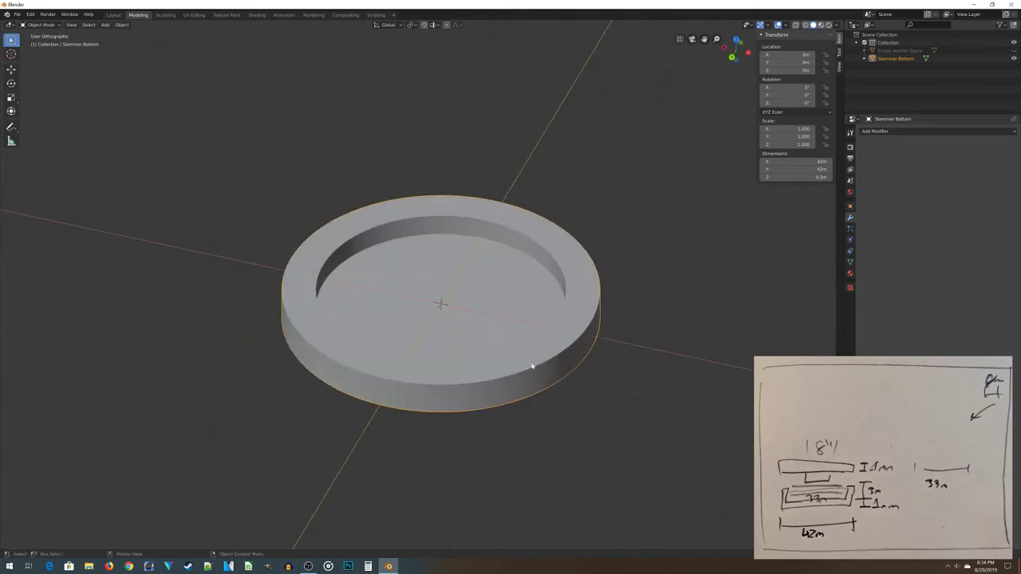
# From front view, add a 256-vertex cylinder with 21 m radius and 1.5 m depth
pyautogui.press('KP_1')
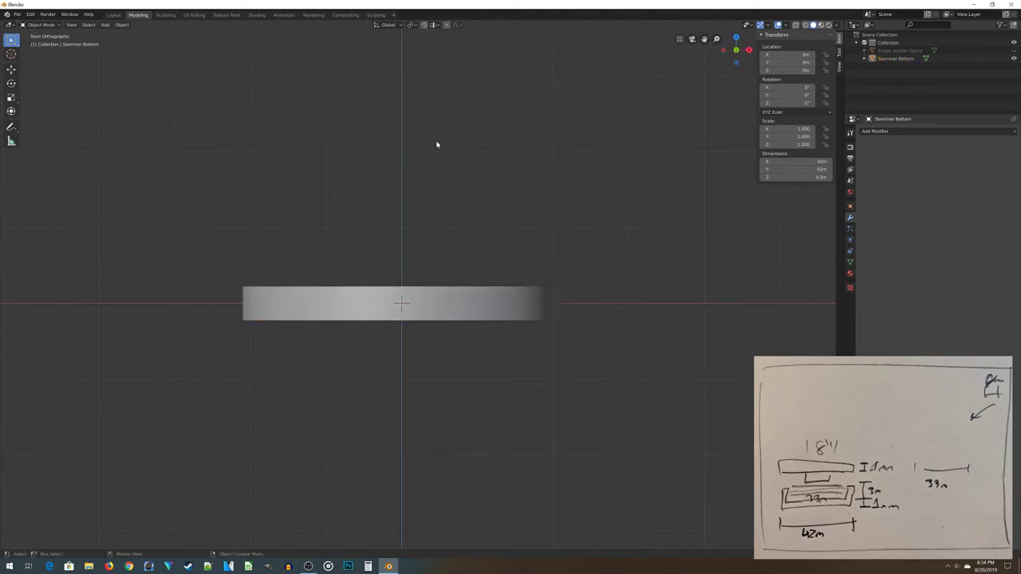
pyautogui.hotkey('shift', 'a')
pyautogui.moveTo(438, 142)
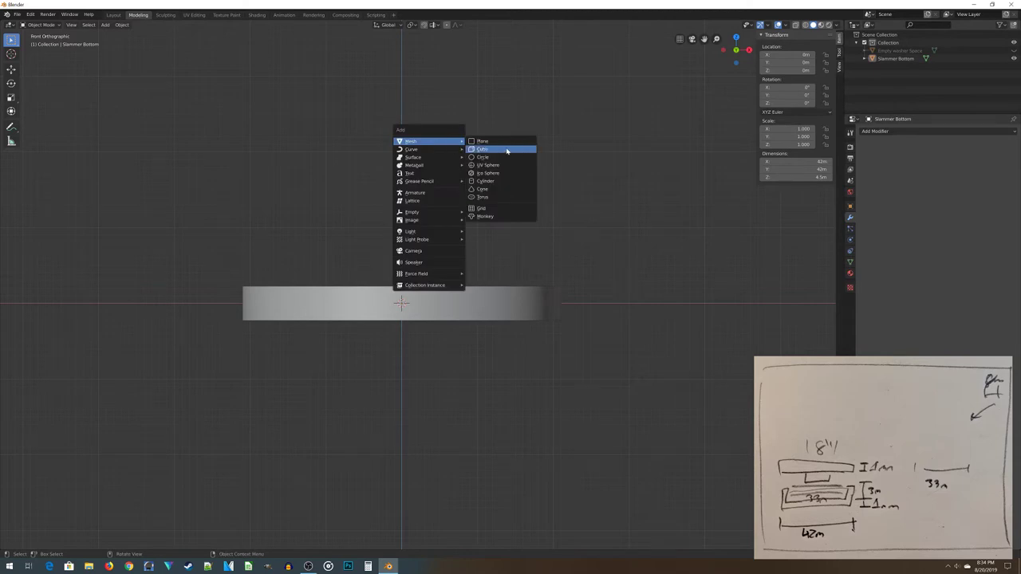
pyautogui.click(515, 181)
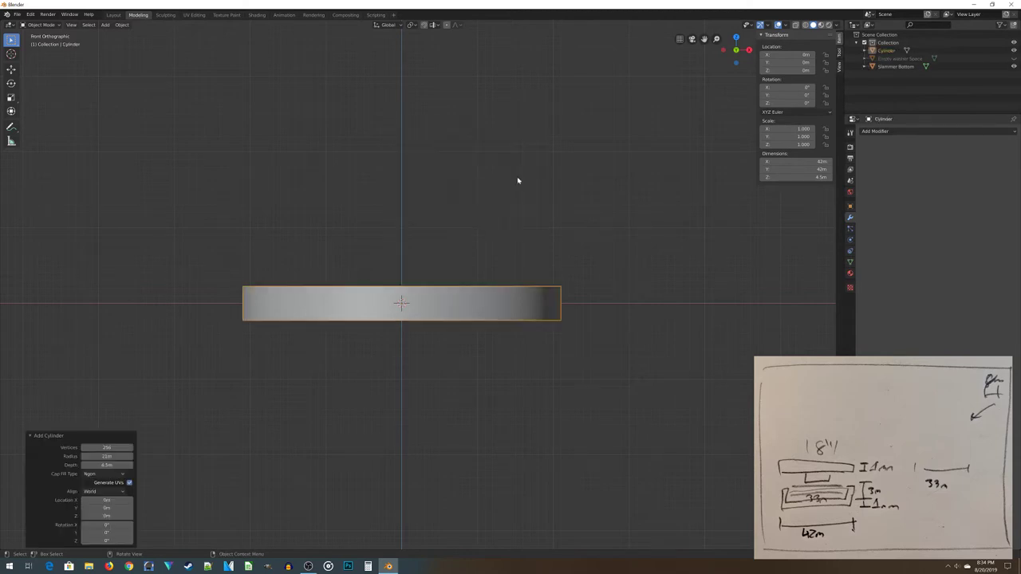
pyautogui.click(103, 465)
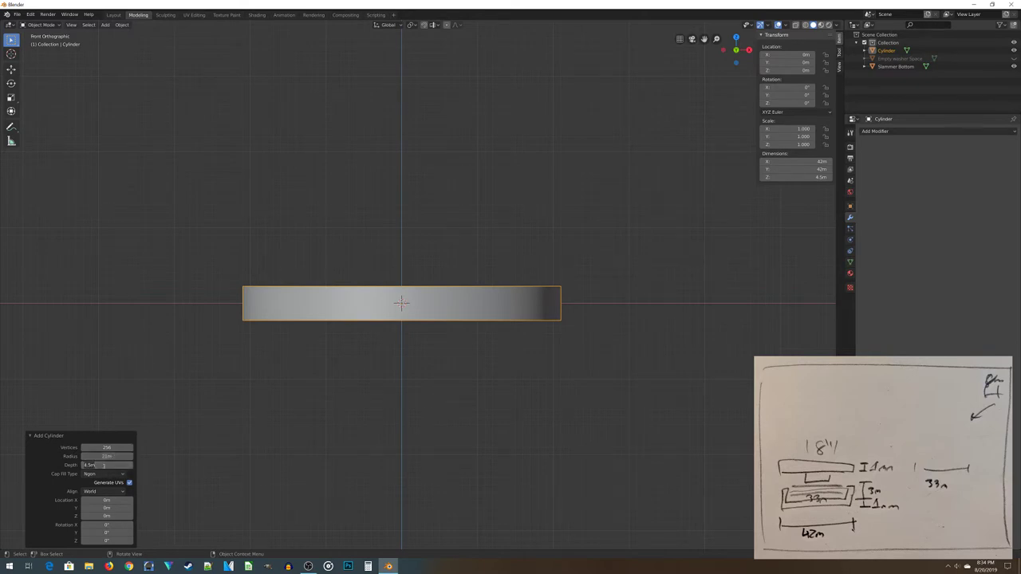
pyautogui.write('5')
pyautogui.press('Return')
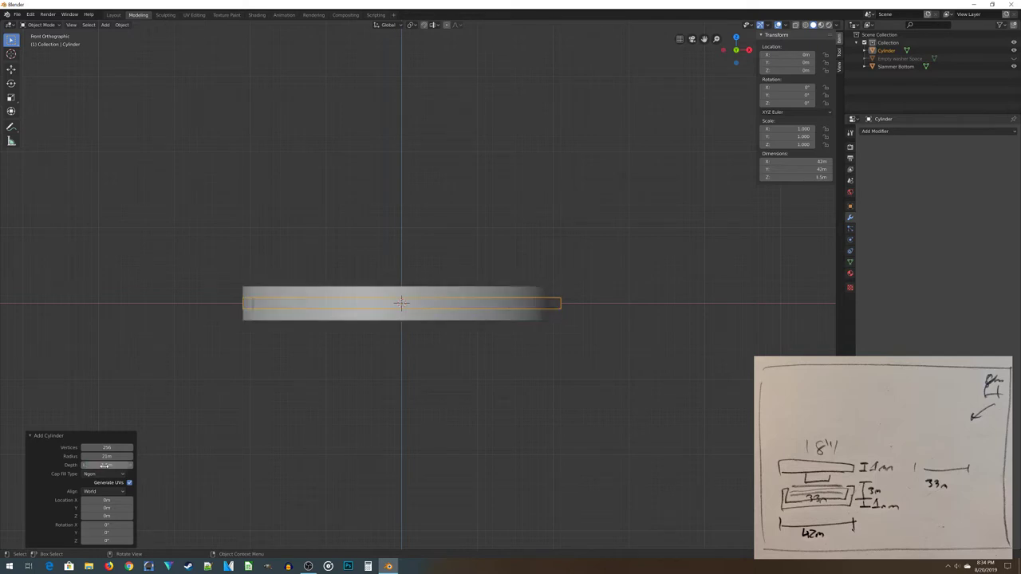
pyautogui.scroll(4, 476, 361)
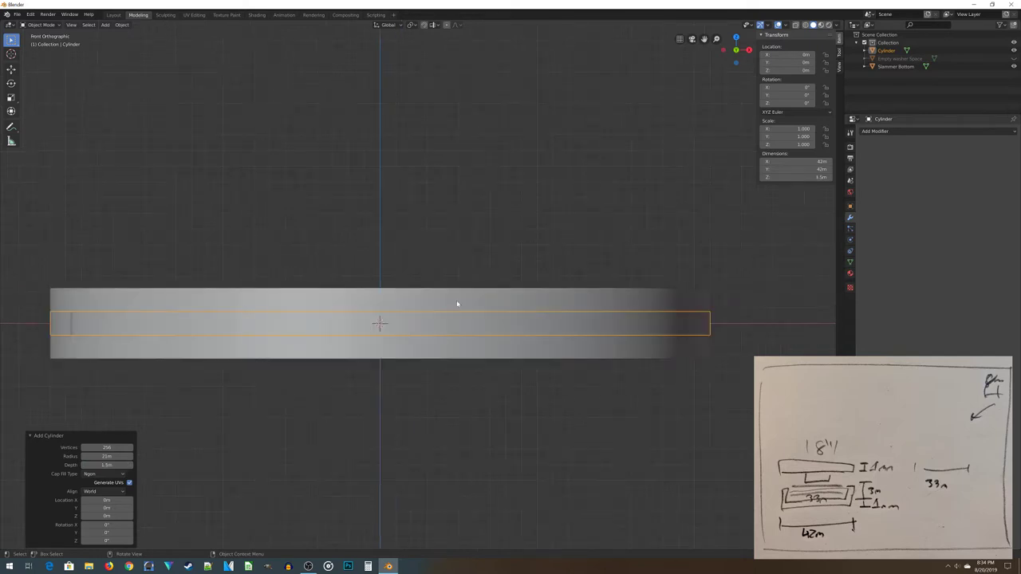
pyautogui.scroll(-1, 306, 331)
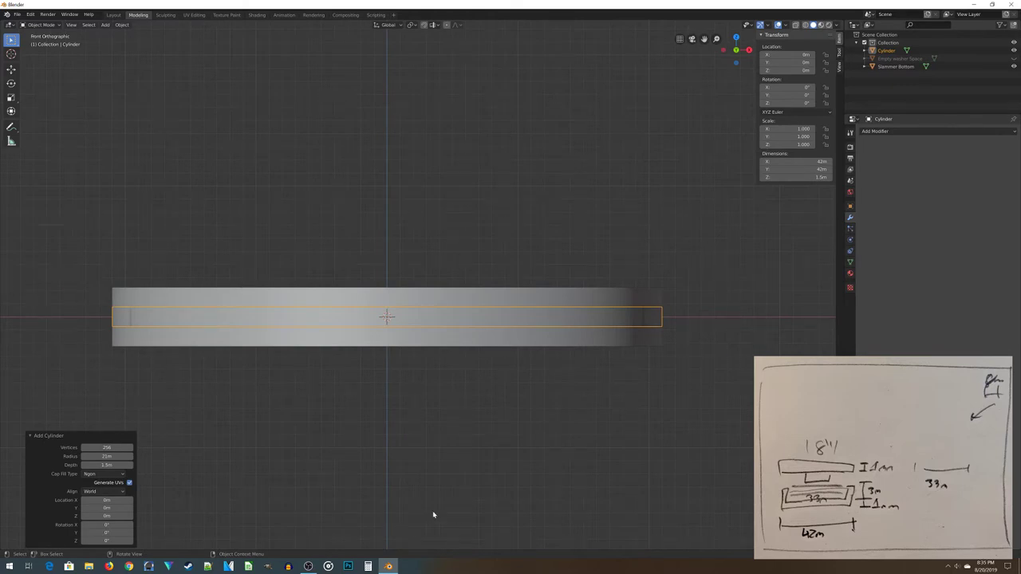
# Duplicate the thin cylinder and raise the copy vertically above the bottom piece
pyautogui.hotkey('shift', 'd')
pyautogui.press('z')
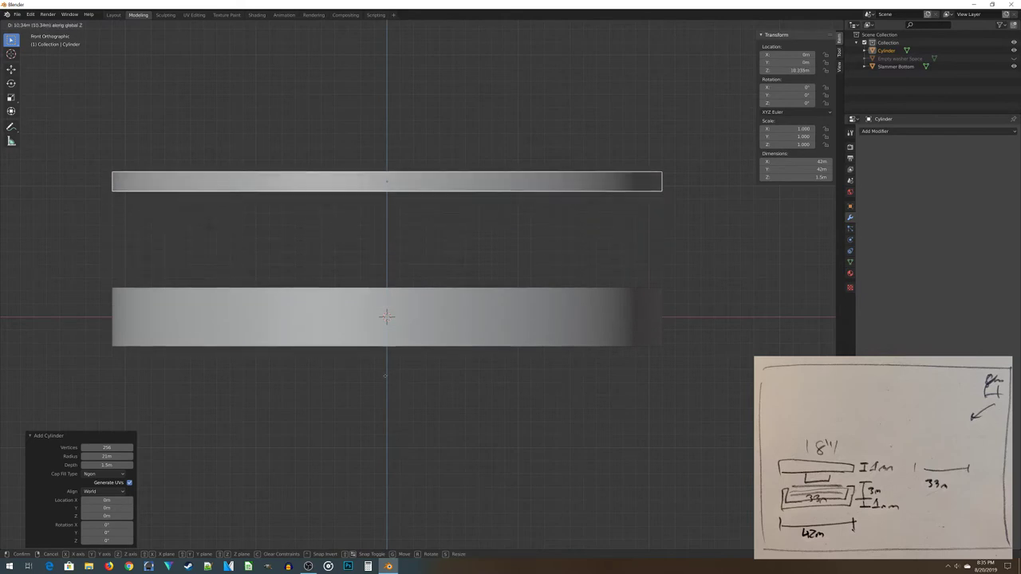
pyautogui.click(511, 288)
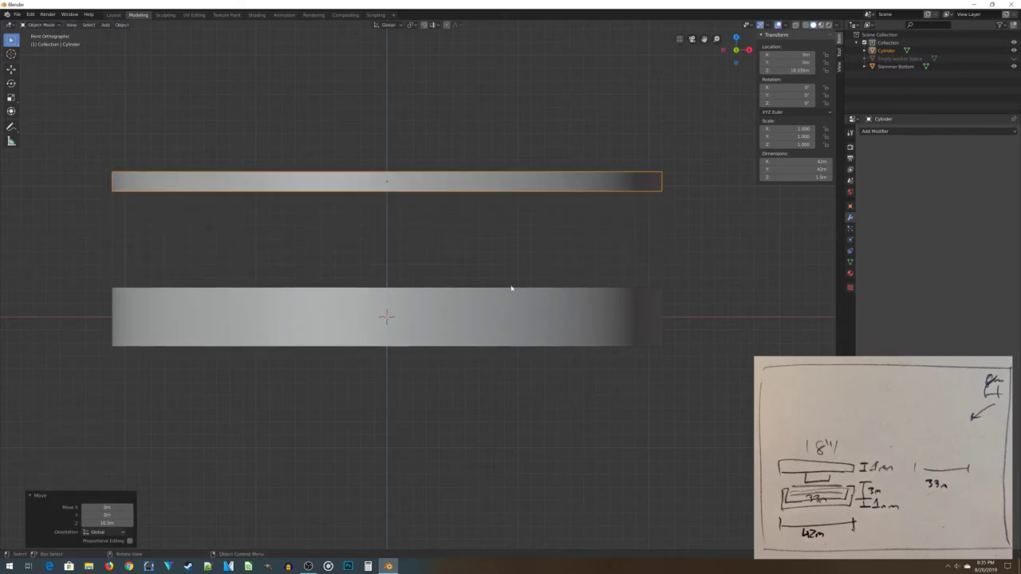
# Name the raised copy 'Slammer Top' in Object properties
pyautogui.click(849, 208)
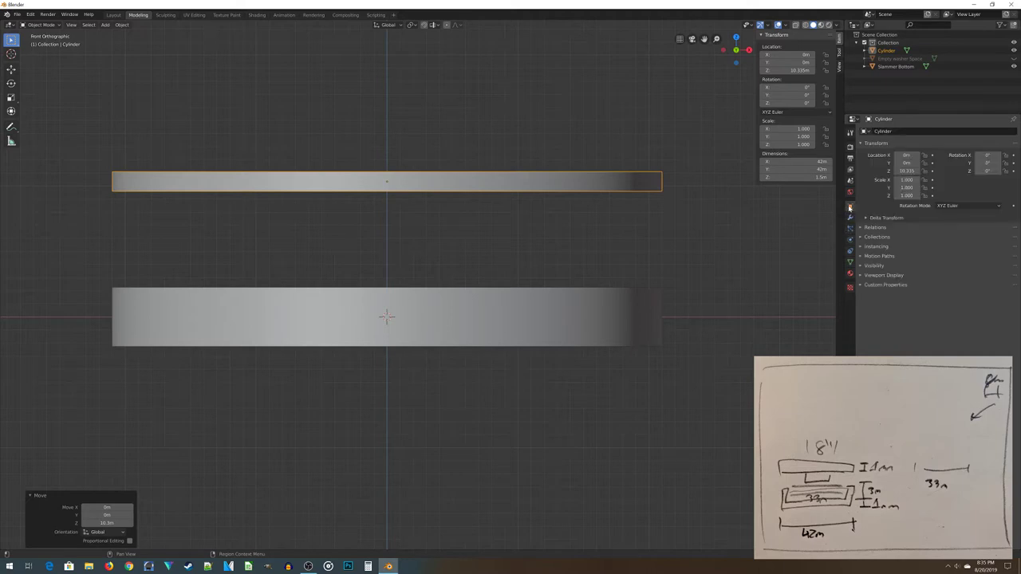
pyautogui.click(899, 131)
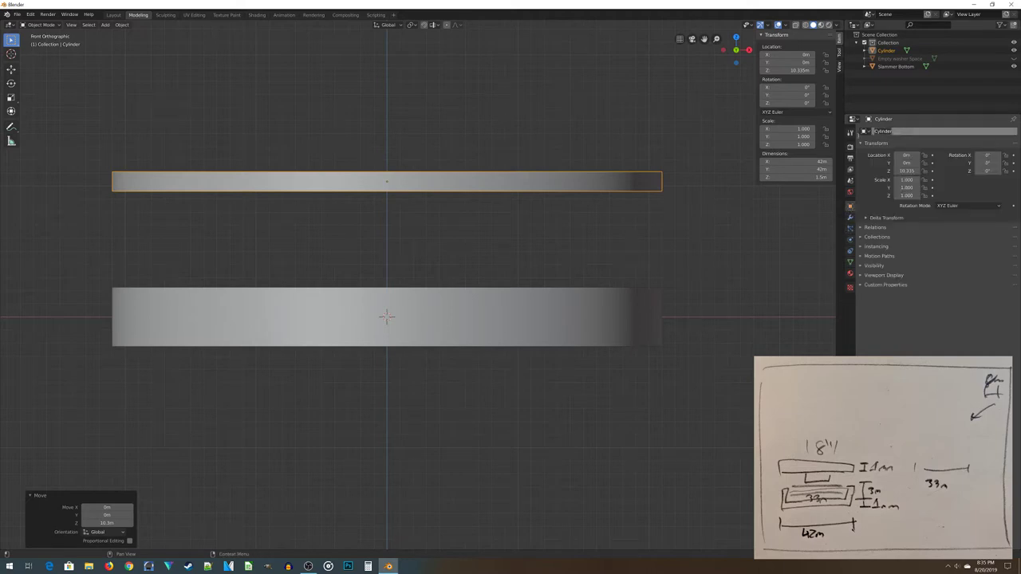
pyautogui.write('Slammer Top')
pyautogui.press('Return')
pyautogui.moveTo(457, 267); pyautogui.dragTo(441, 372, button='middle')
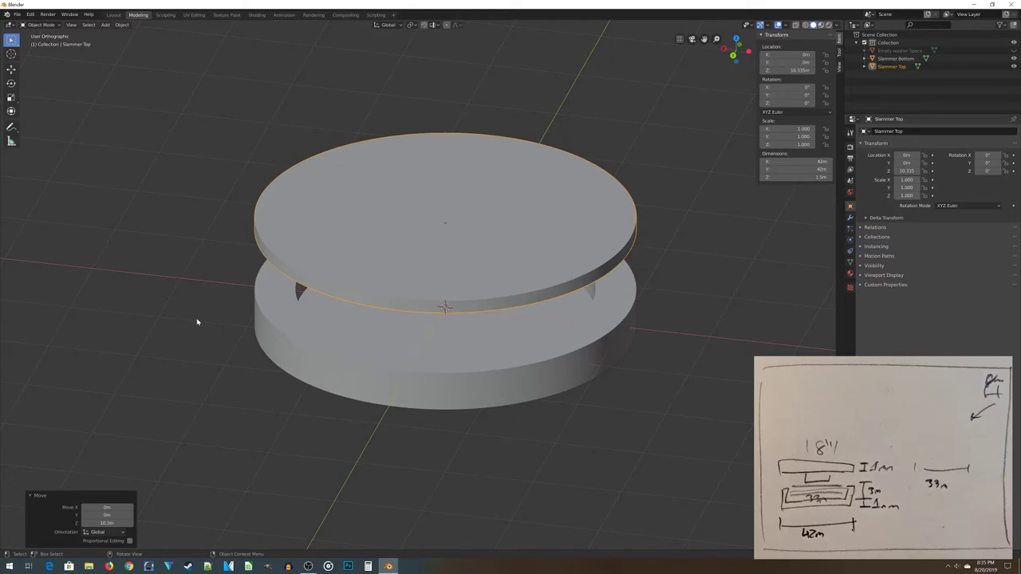
pyautogui.moveTo(219, 477); pyautogui.dragTo(383, 408, button='middle')
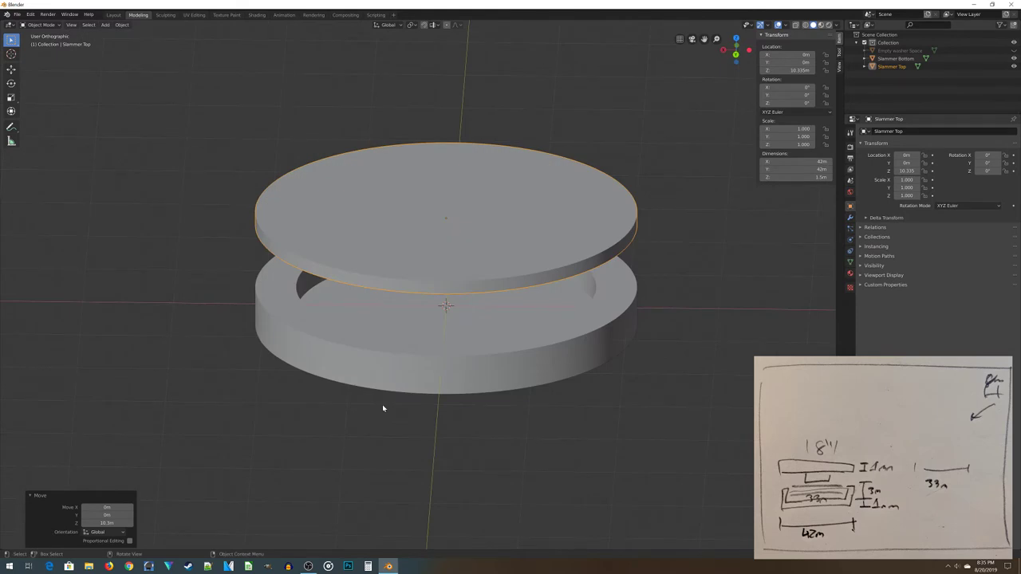
pyautogui.moveTo(382, 408); pyautogui.dragTo(365, 296, button='middle')
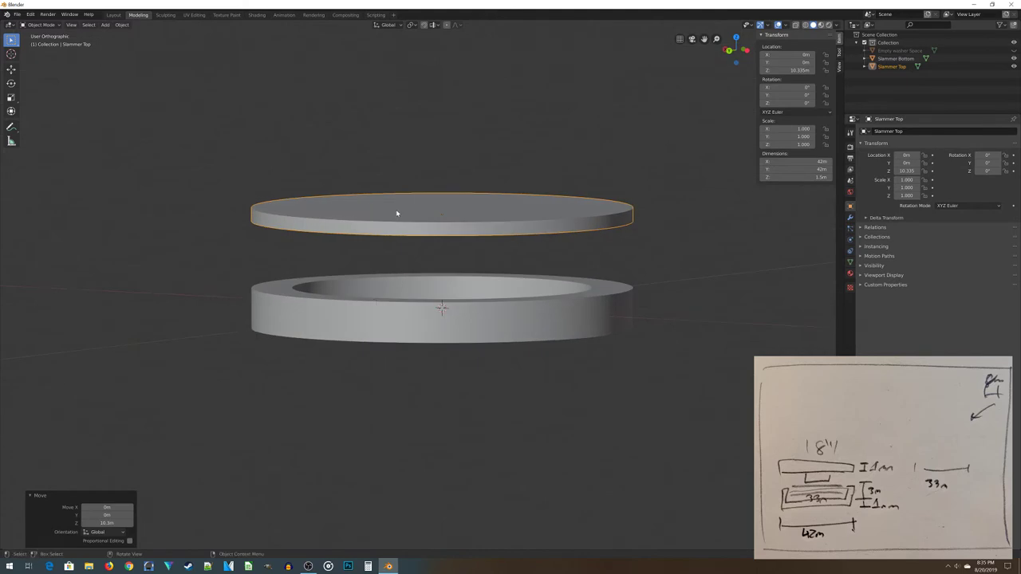
pyautogui.moveTo(394, 188); pyautogui.dragTo(599, 359, button='middle')
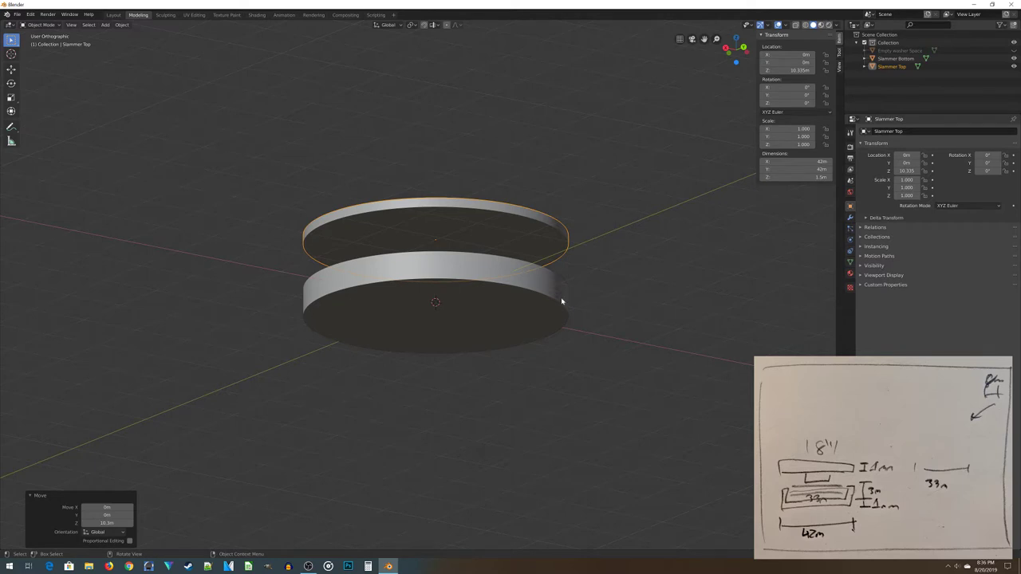
# In front view, duplicate Slammer Top and move the copy straight up, high above the other slabs
pyautogui.press('KP_1')
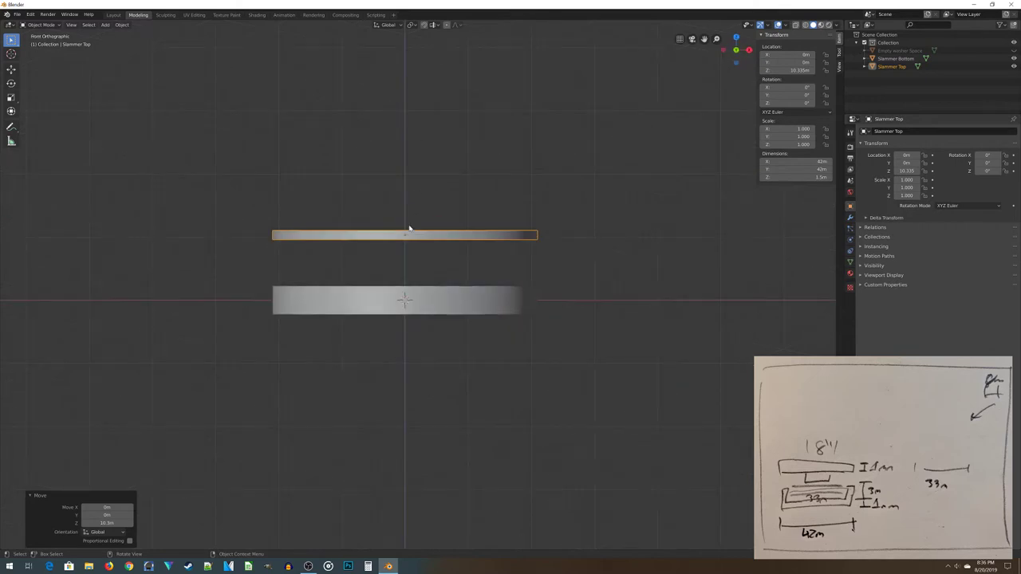
pyautogui.keyDown('shift'); pyautogui.moveTo(408, 232); pyautogui.dragTo(423, 264, button='middle'); pyautogui.keyUp('shift')
pyautogui.scroll(2, 422, 264)
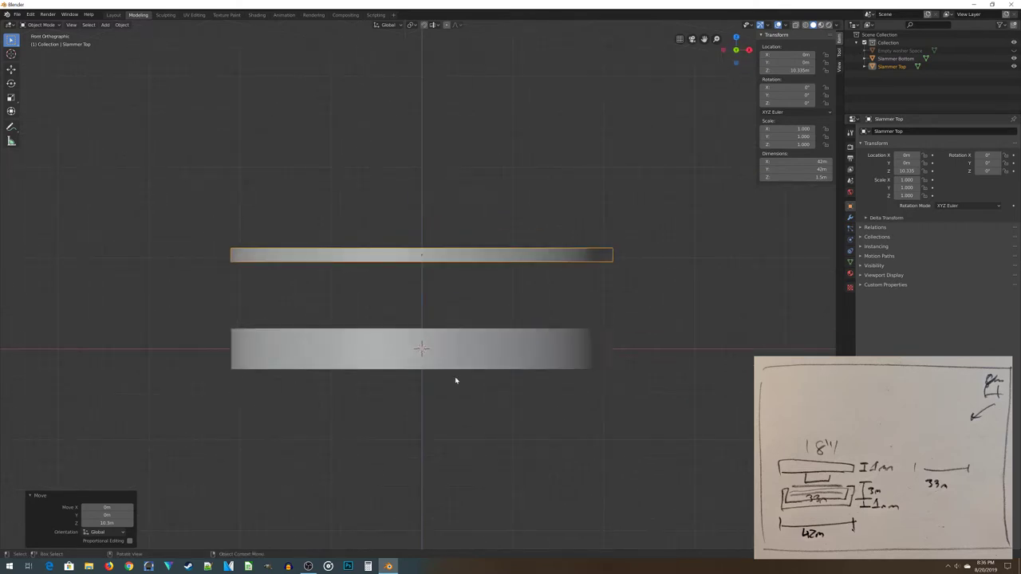
pyautogui.hotkey('shift', 'd')
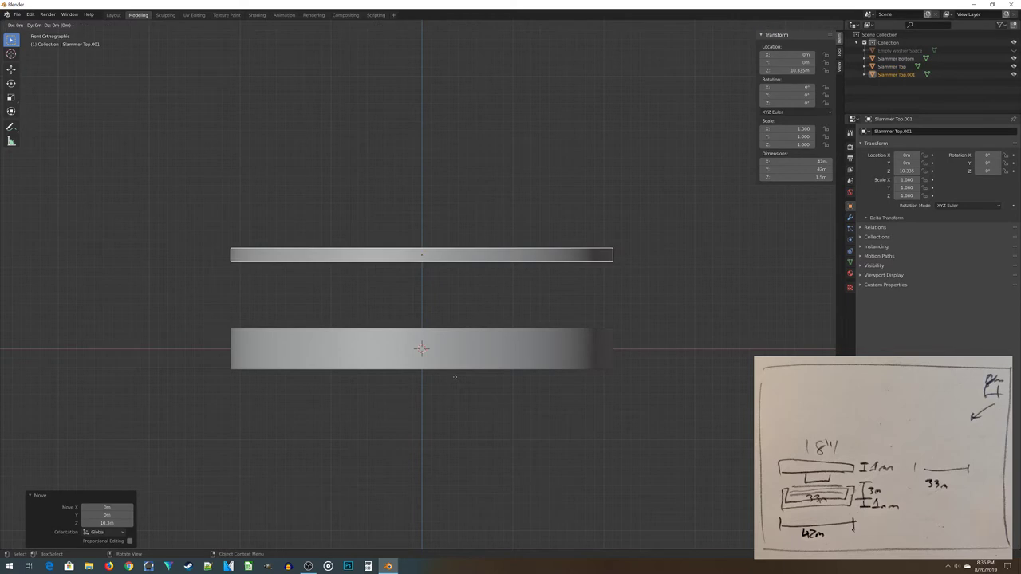
pyautogui.press('z')
pyautogui.click(546, 89)
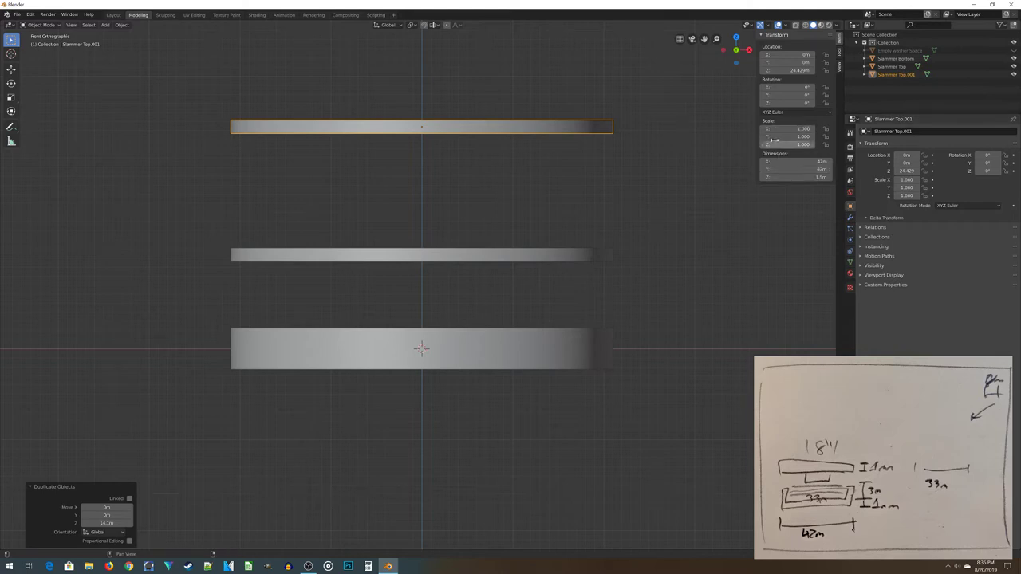
# Set Slammer Top.001's X and Y dimensions to 8 m each
pyautogui.click(798, 130)
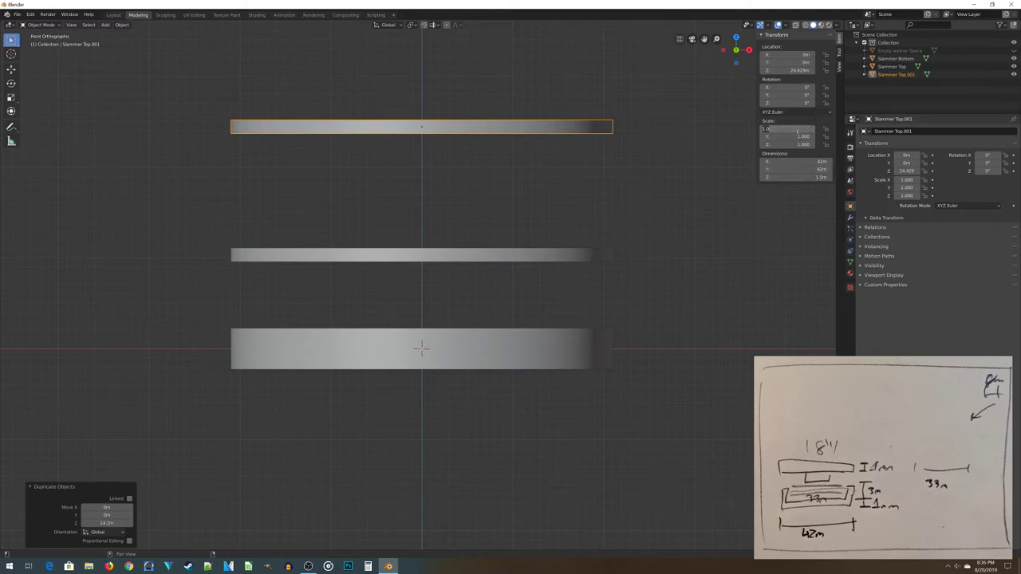
pyautogui.press('Return')
pyautogui.click(798, 161)
pyautogui.write('8')
pyautogui.press('Tab')
pyautogui.write('8')
pyautogui.press('Return')
# Change Slammer Top.001's height from 1.5 m to 2.5 m
pyautogui.moveTo(413, 242); pyautogui.dragTo(435, 212, button='middle')
pyautogui.doubleClick(806, 177)
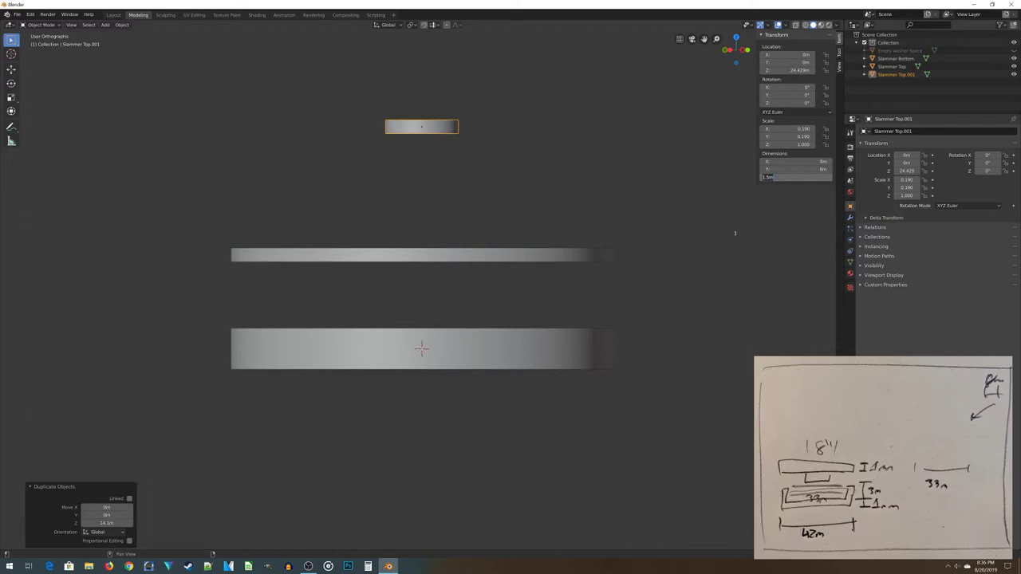
pyautogui.press('BackSpace')
pyautogui.press('BackSpace')
pyautogui.press('BackSpace')
pyautogui.press('BackSpace')
pyautogui.write('2.5')
pyautogui.press('Return')
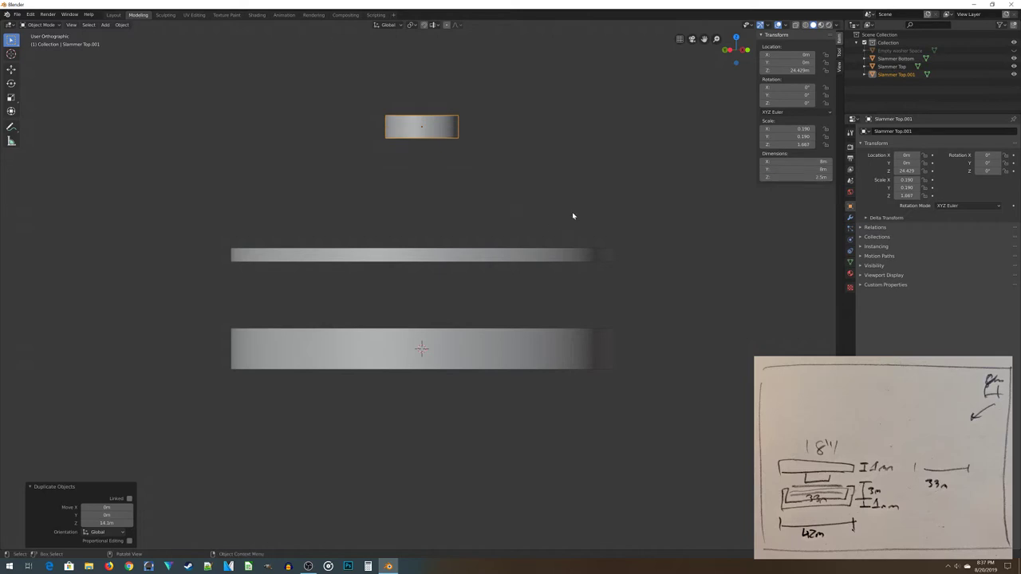
pyautogui.scroll(1, 437, 162)
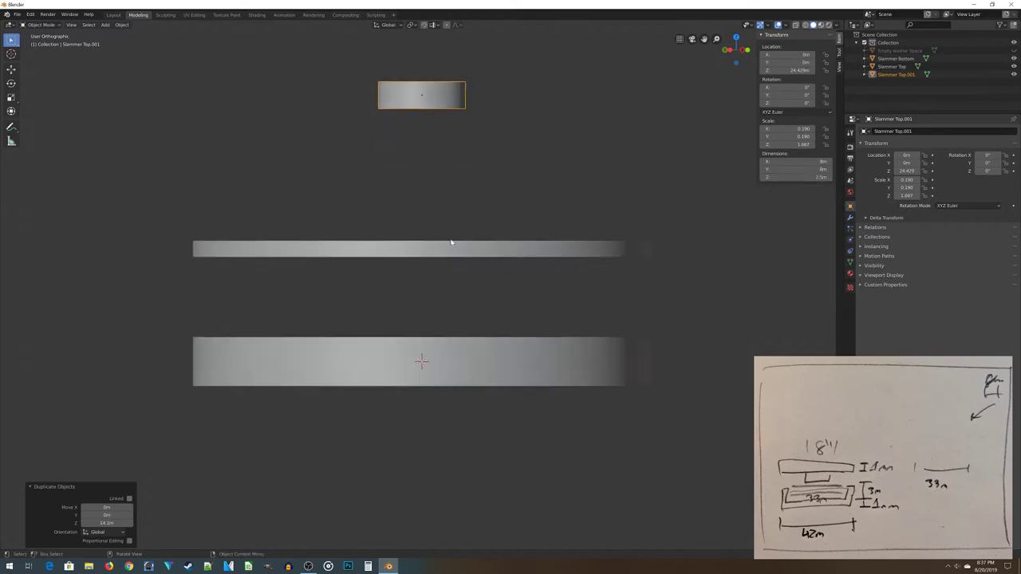
pyautogui.keyDown('shift'); pyautogui.moveTo(457, 138); pyautogui.dragTo(606, 187, button='middle'); pyautogui.keyUp('shift')
# Lower the small 8 m cylinder along Z to just below the lid slab
pyautogui.keyDown('shift'); pyautogui.moveTo(746, 360); pyautogui.dragTo(490, 389, button='middle'); pyautogui.keyUp('shift')
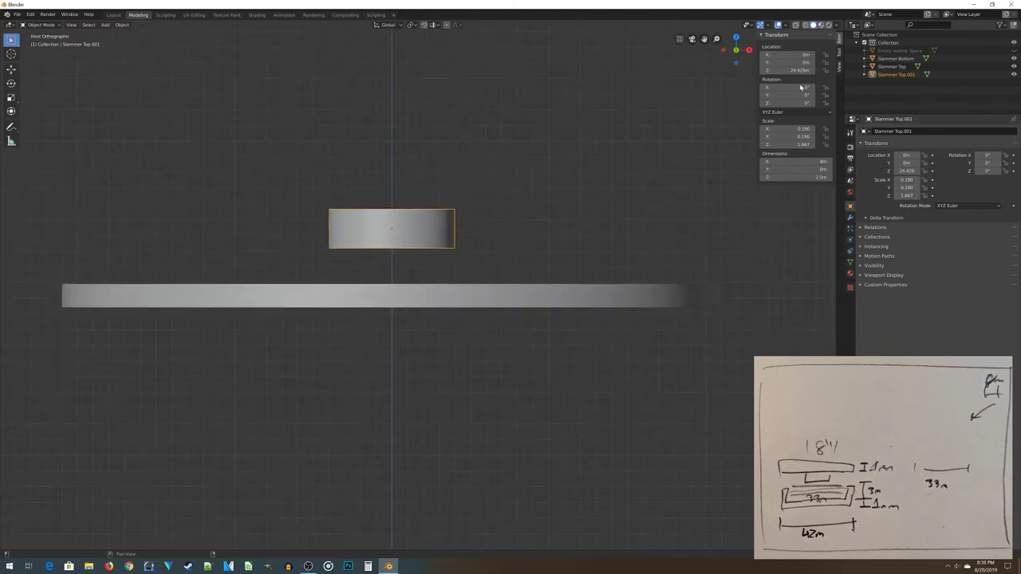
pyautogui.scroll(1, 539, 379)
pyautogui.press('g')
pyautogui.press('z')
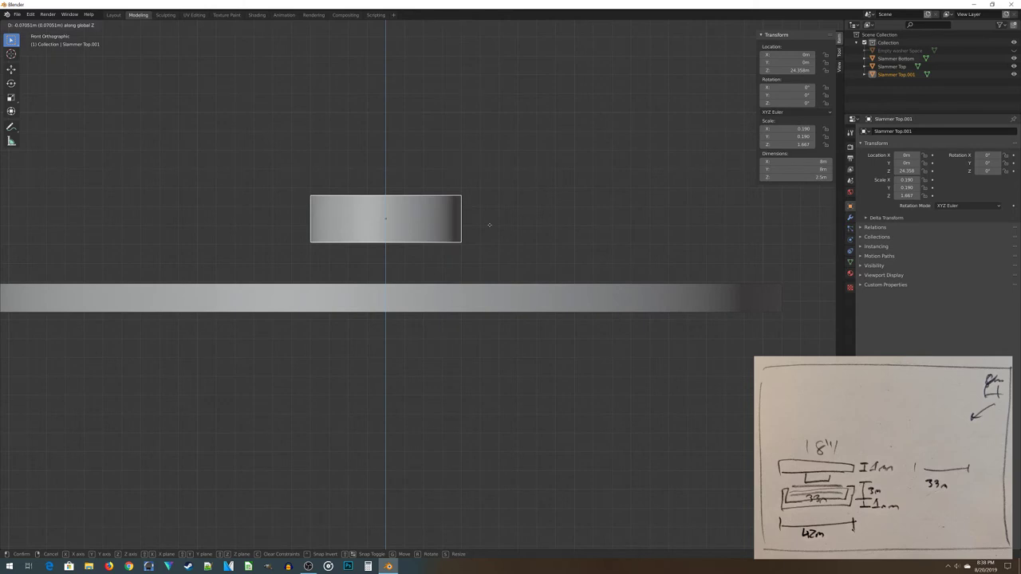
pyautogui.click(284, 507)
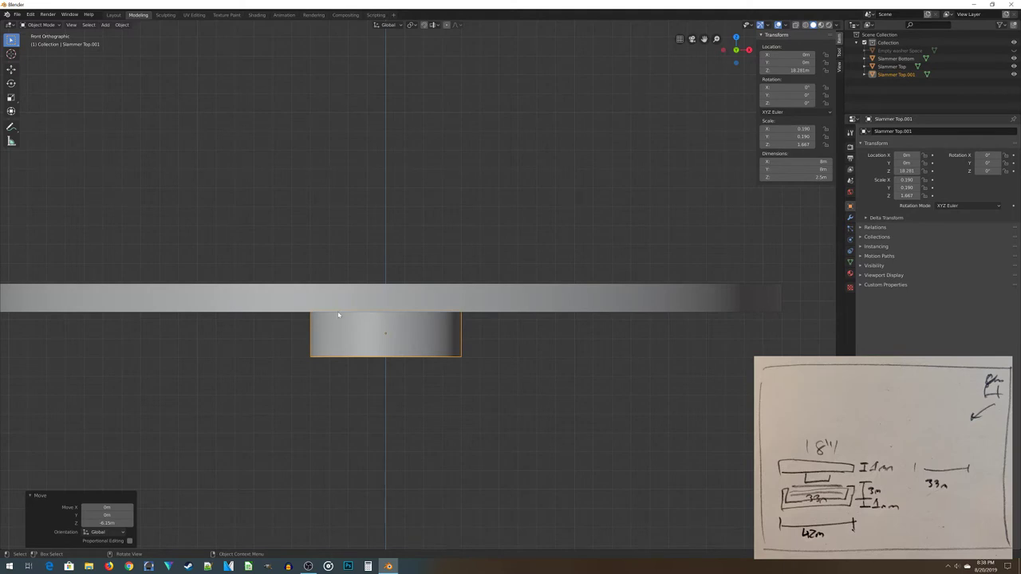
# Switch the viewport shading to Wireframe
pyautogui.scroll(4, 338, 315)
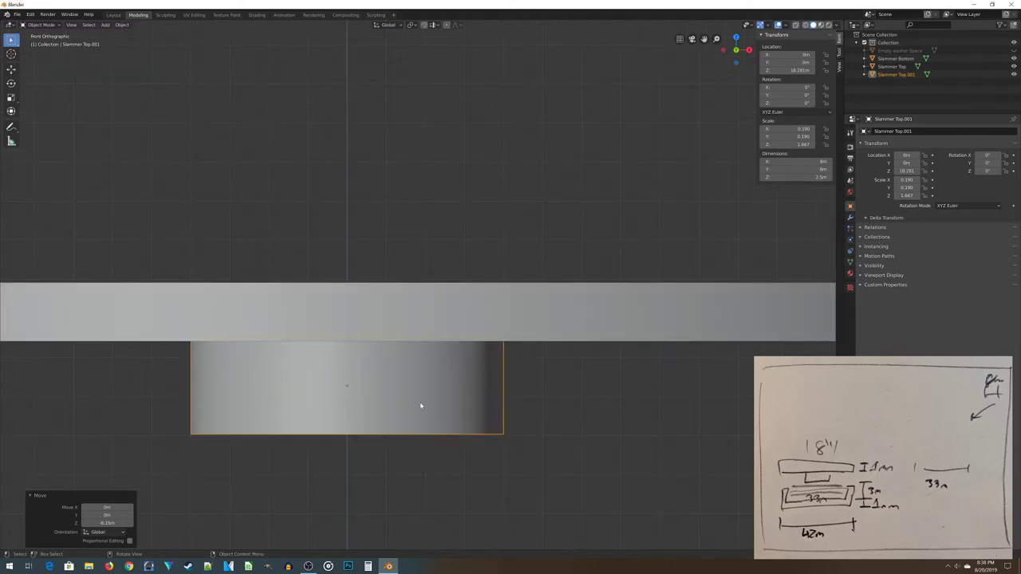
pyautogui.press('z')
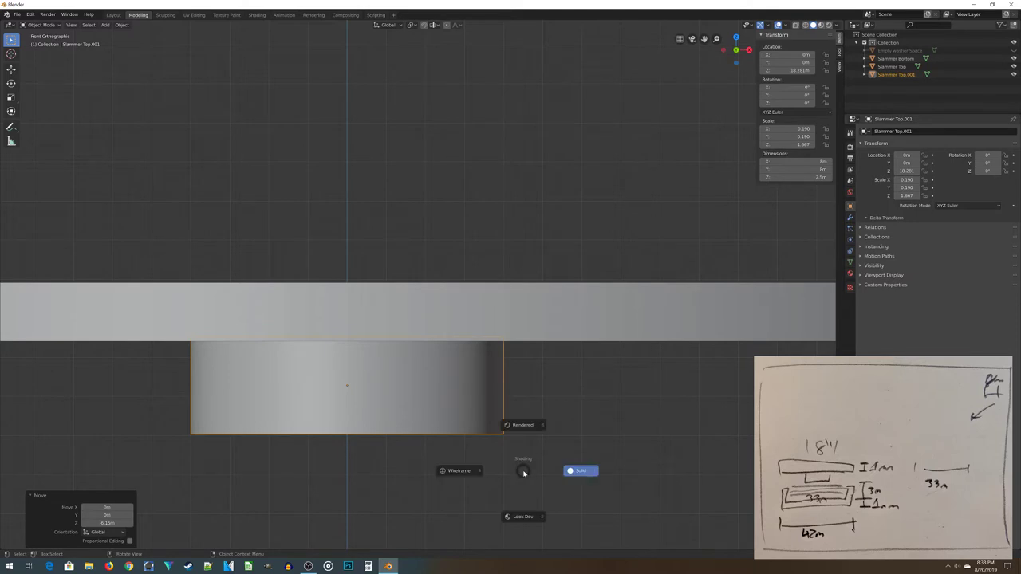
pyautogui.click(462, 466)
# Adjust the small cylinder vertically to sit flush under the lid, at Z 18.166 m
pyautogui.scroll(5, 381, 397)
pyautogui.keyDown('shift'); pyautogui.moveTo(408, 465); pyautogui.dragTo(435, 300, button='middle'); pyautogui.keyUp('shift')
pyautogui.press('g')
pyautogui.press('z')
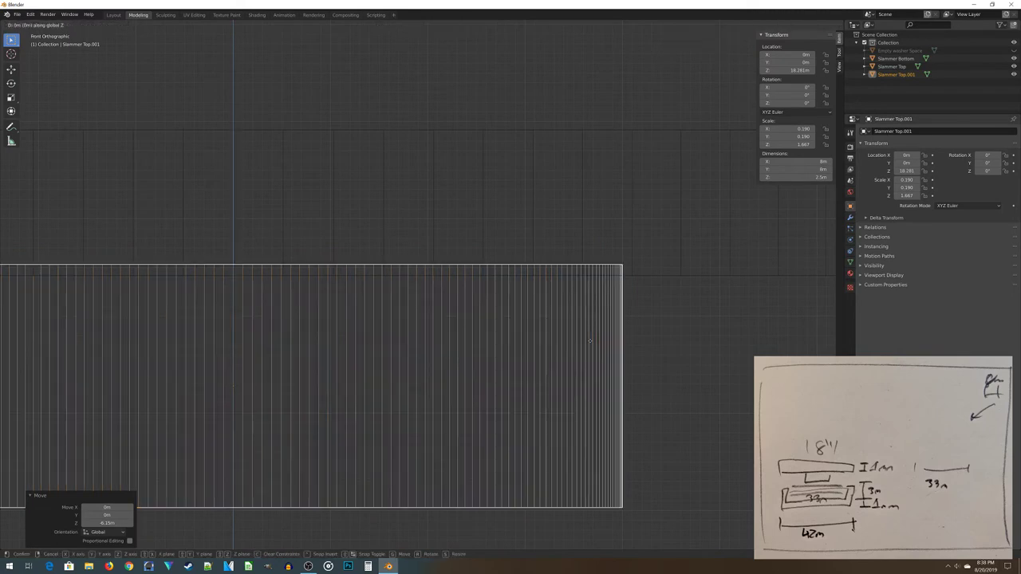
pyautogui.click(640, 352)
pyautogui.scroll(-5, 467, 353)
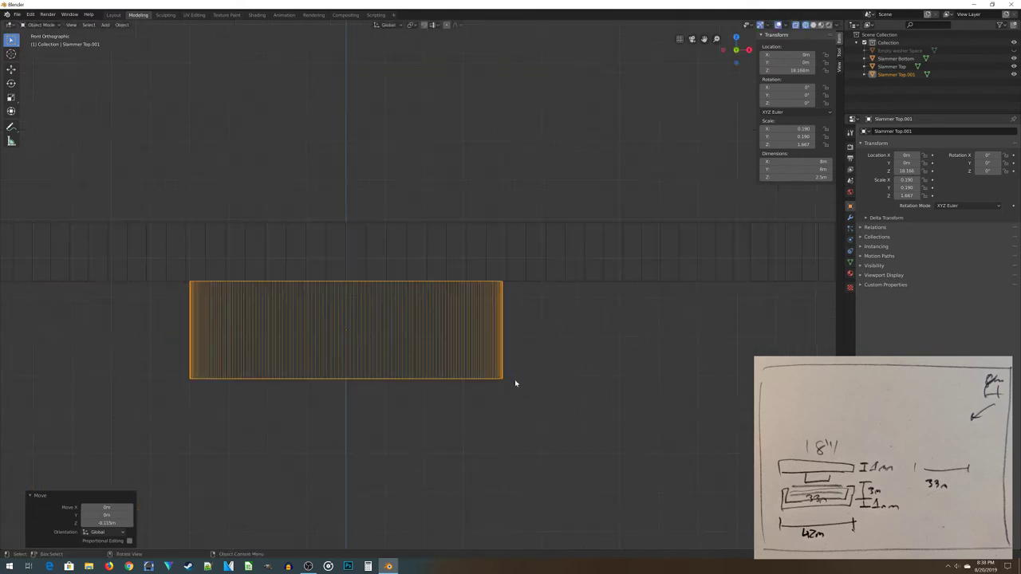
pyautogui.keyDown('shift'); pyautogui.moveTo(170, 359); pyautogui.dragTo(458, 420, button='middle'); pyautogui.keyUp('shift')
pyautogui.scroll(1, 298, 305)
pyautogui.scroll(-2, 534, 379)
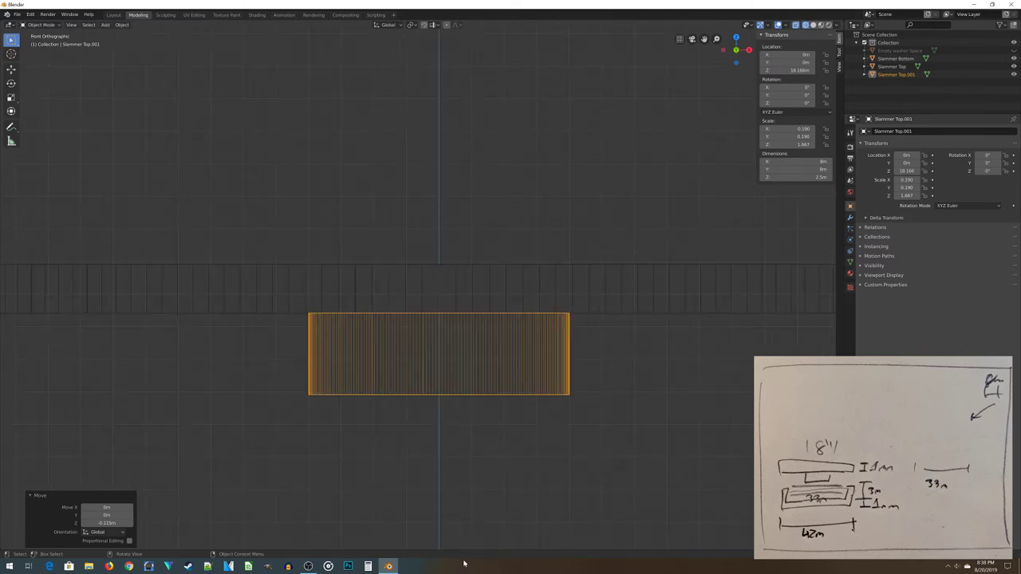
# In Edit Mode, raise the small cylinder's top vertices so it stretches to 3.15 m tall
pyautogui.press('Tab')
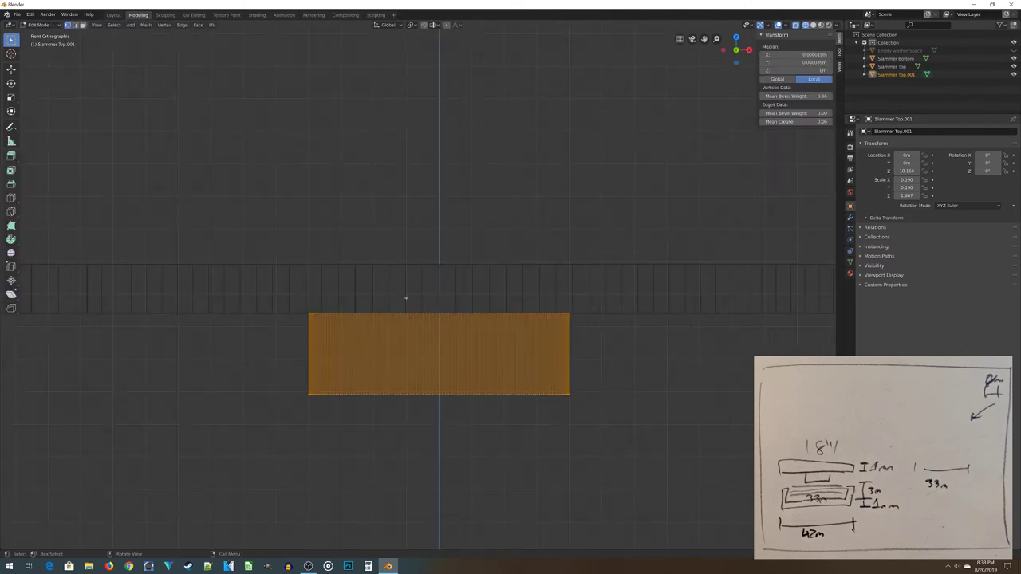
pyautogui.hotkey('alt', 'a')
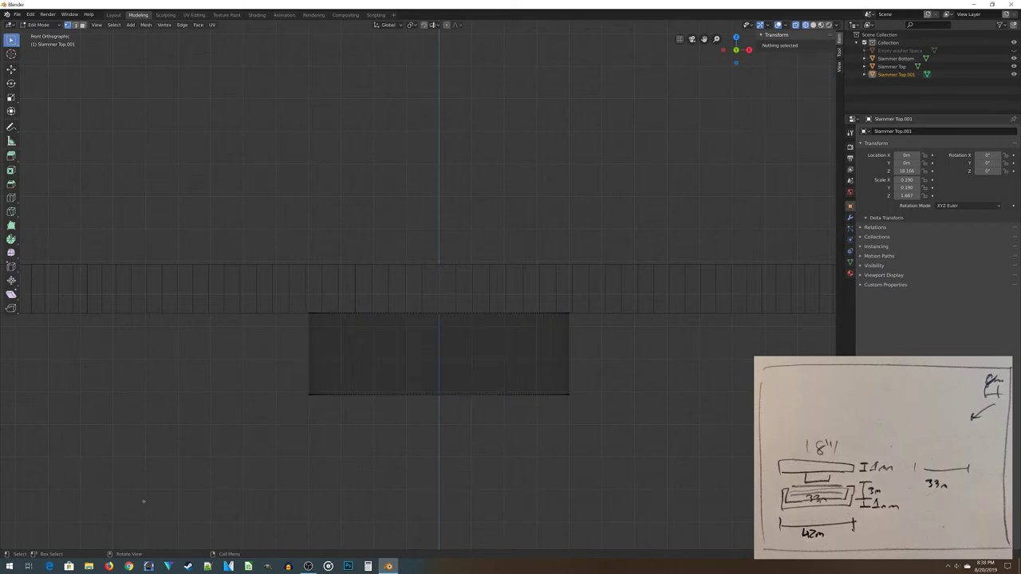
pyautogui.press('k')
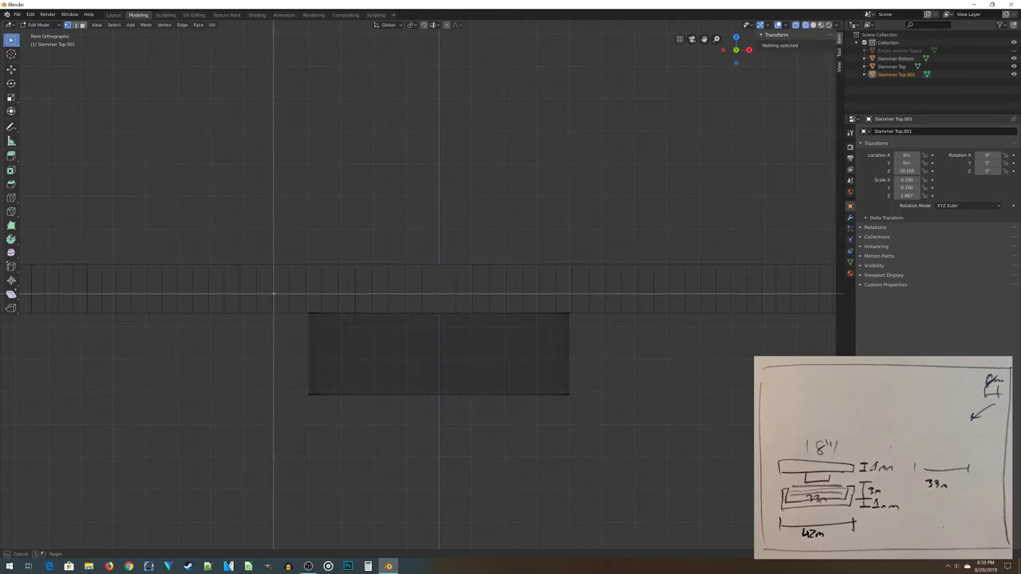
pyautogui.moveTo(259, 280); pyautogui.dragTo(625, 335)
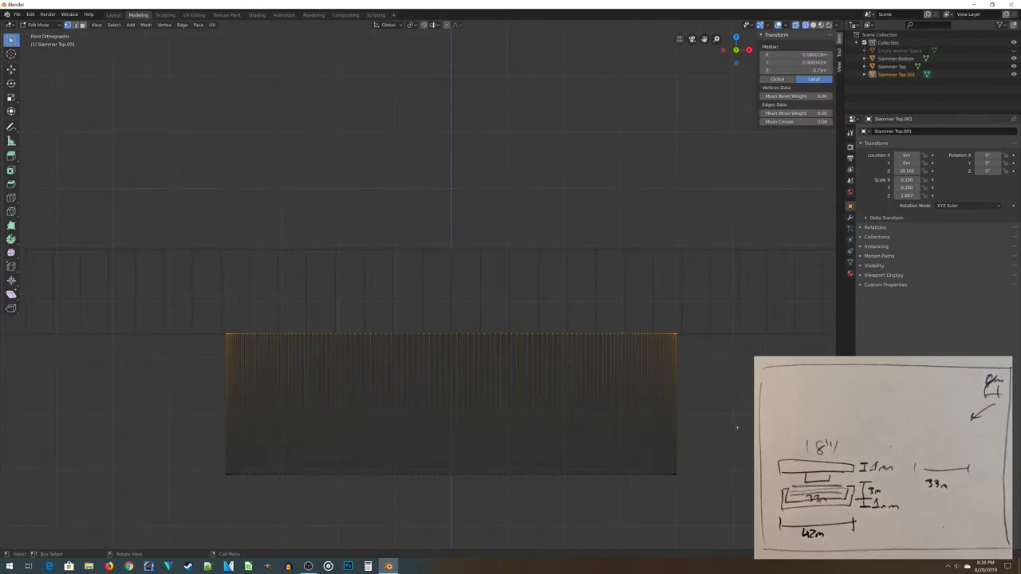
pyautogui.press('g')
pyautogui.press('z')
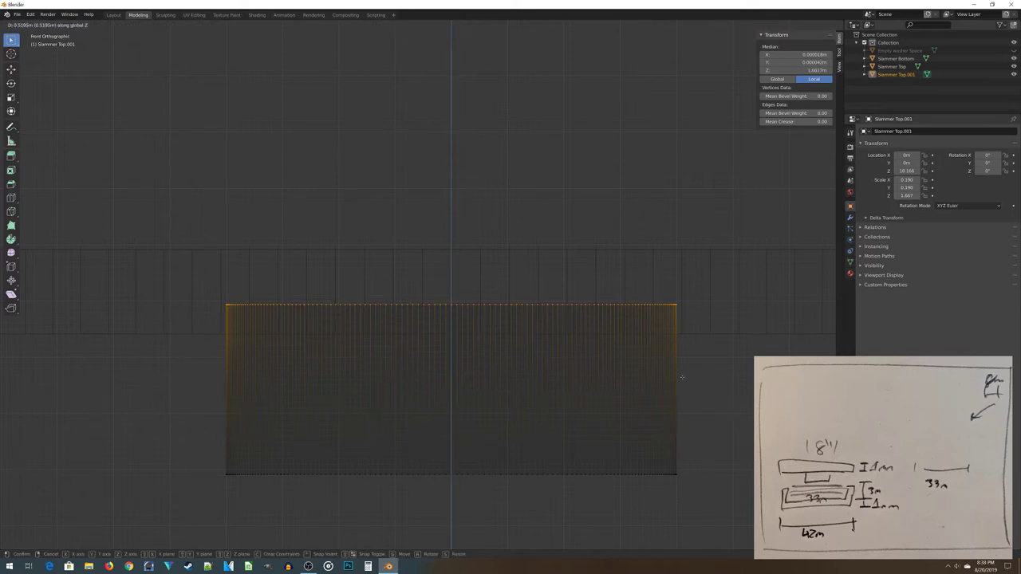
pyautogui.click(678, 370)
pyautogui.scroll(-8, 593, 387)
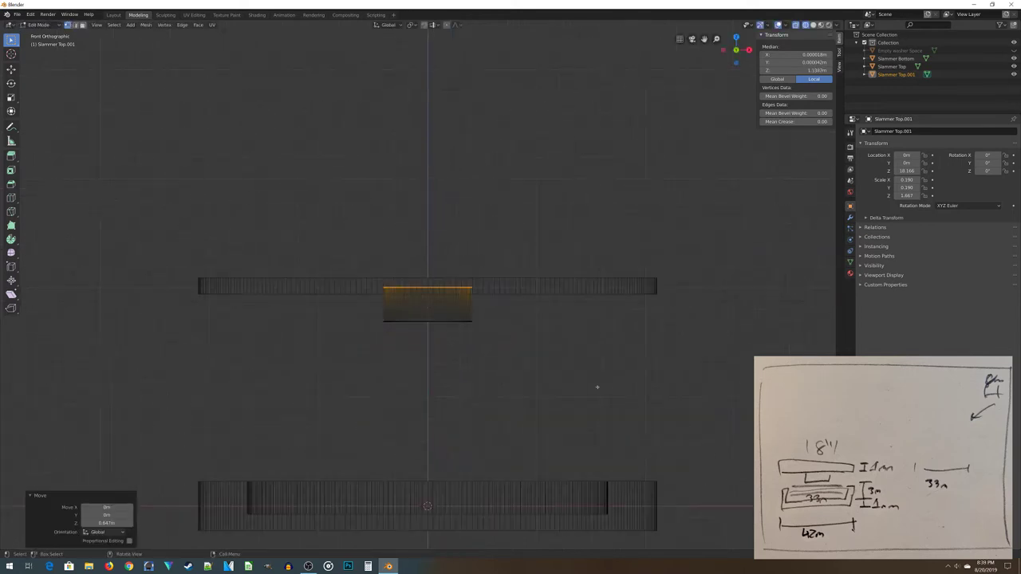
pyautogui.scroll(4, 382, 355)
pyautogui.scroll(-3, 382, 355)
pyautogui.press('Tab')
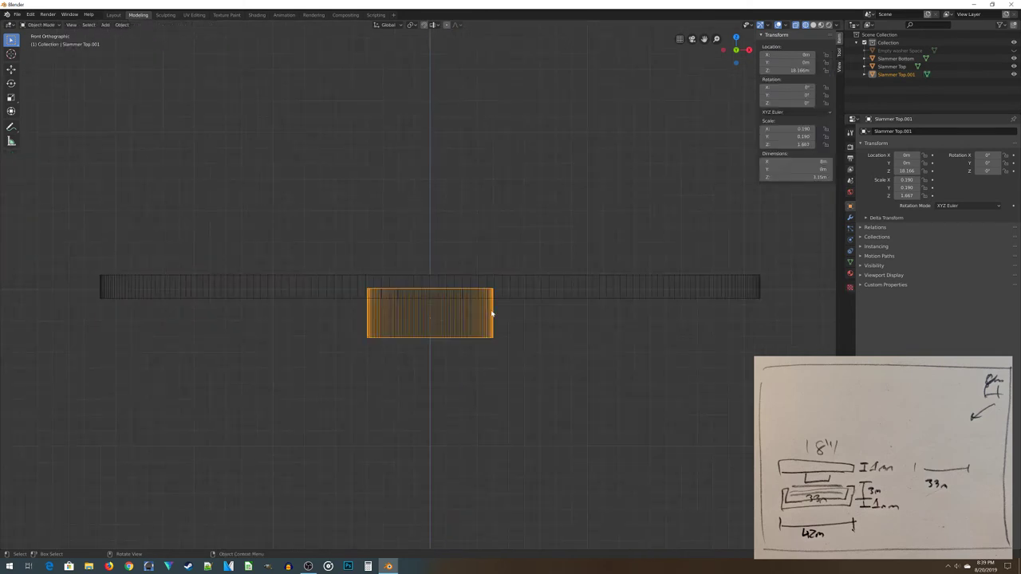
pyautogui.moveTo(460, 444); pyautogui.dragTo(480, 375, button='middle')
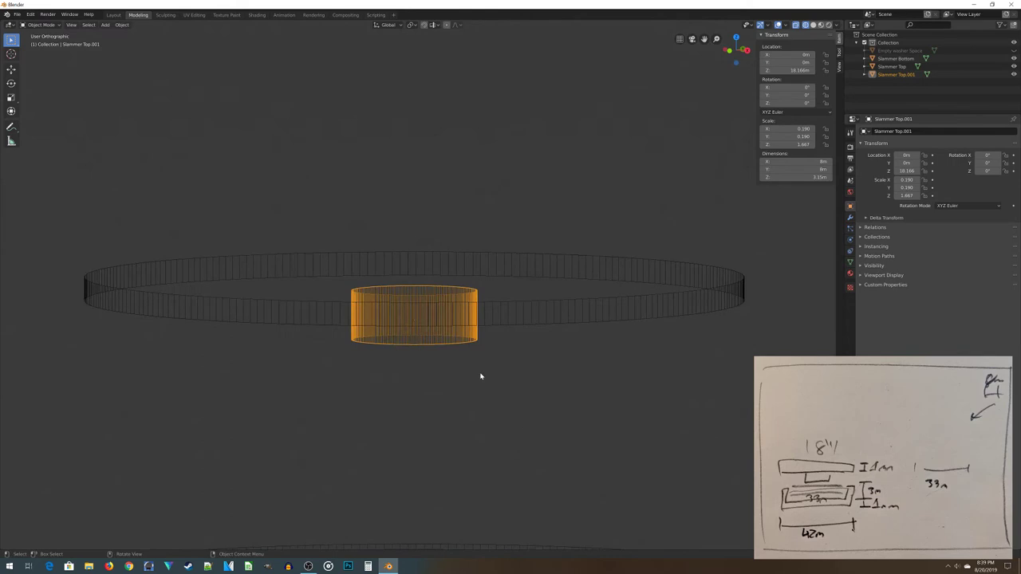
# Join Slammer Top.001 into Slammer Top with Ctrl+J, forming one 42 × 42 × 4 m lid
pyautogui.press('KP_1')
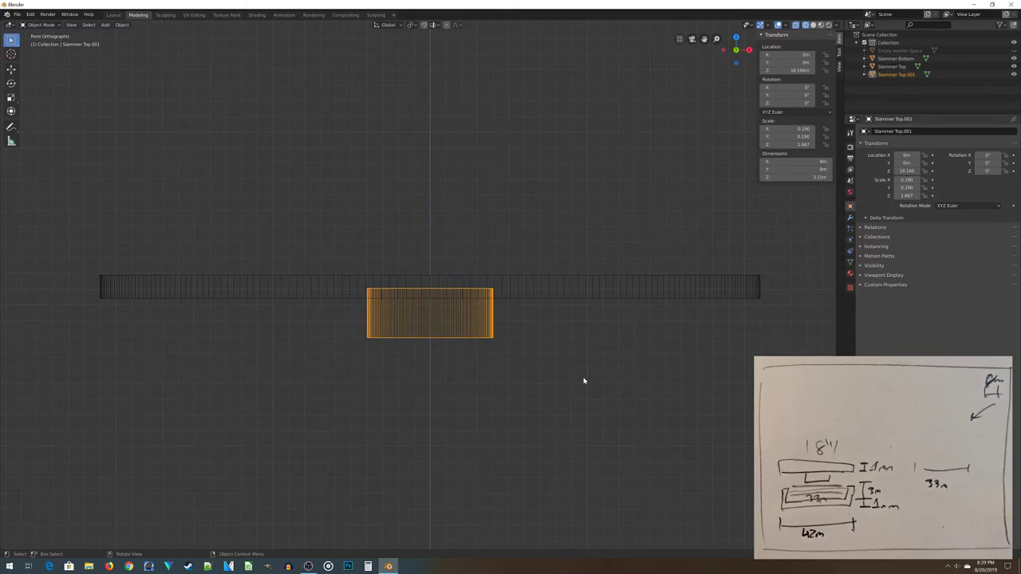
pyautogui.scroll(-3, 515, 378)
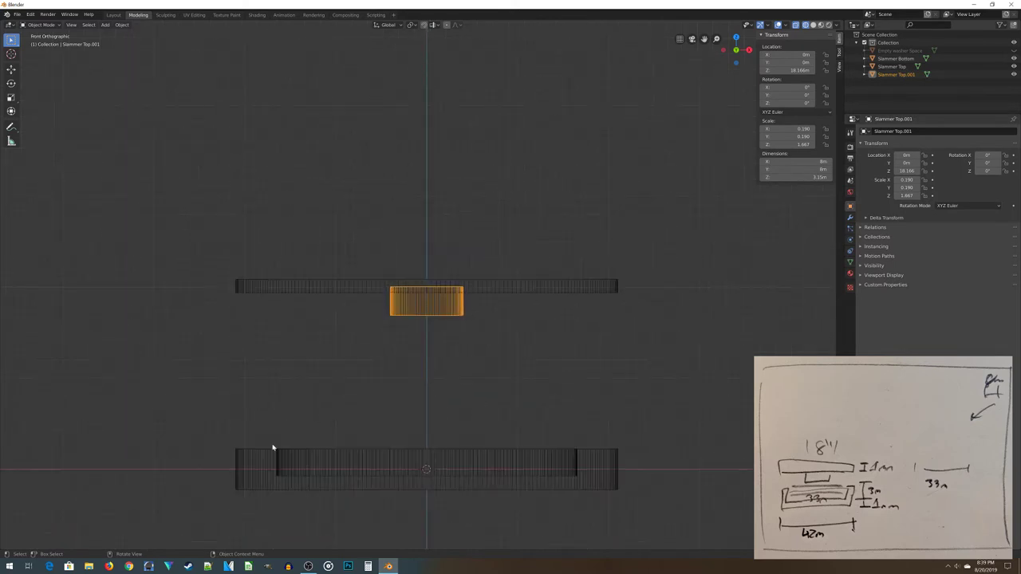
pyautogui.scroll(3, 449, 344)
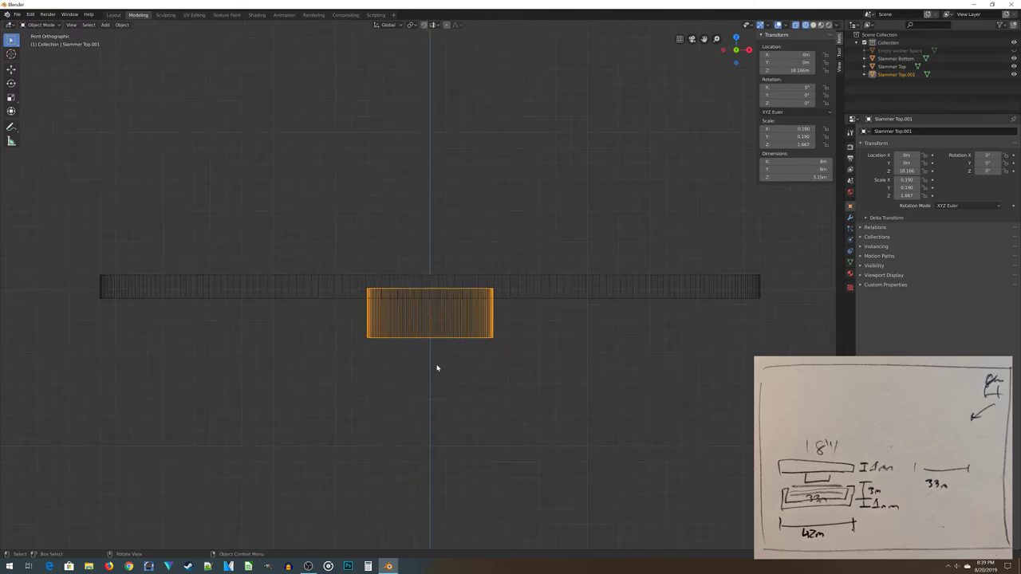
pyautogui.keyDown('shift'); pyautogui.click(296, 289); pyautogui.keyUp('shift')
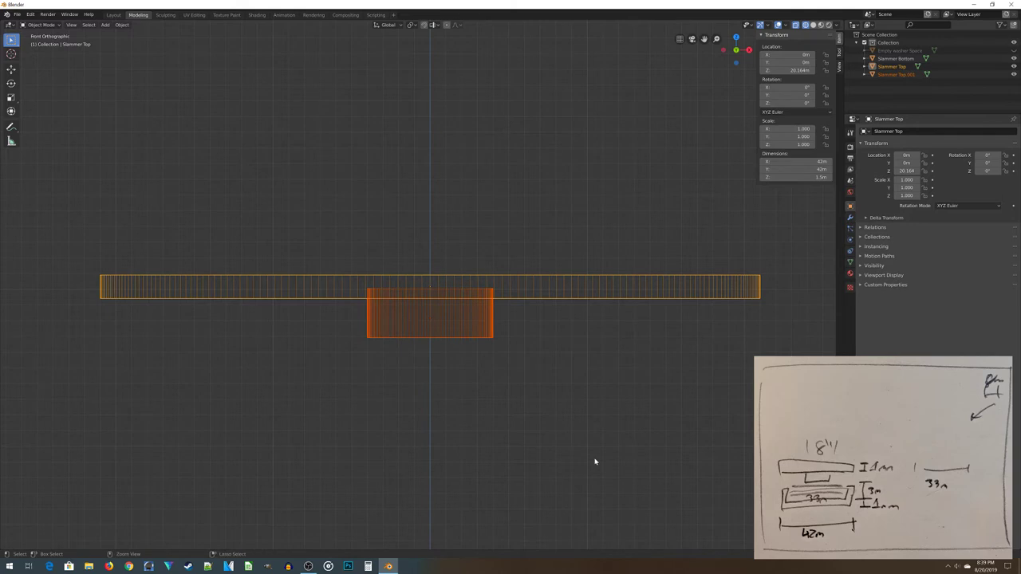
pyautogui.hotkey('ctrl', 'j')
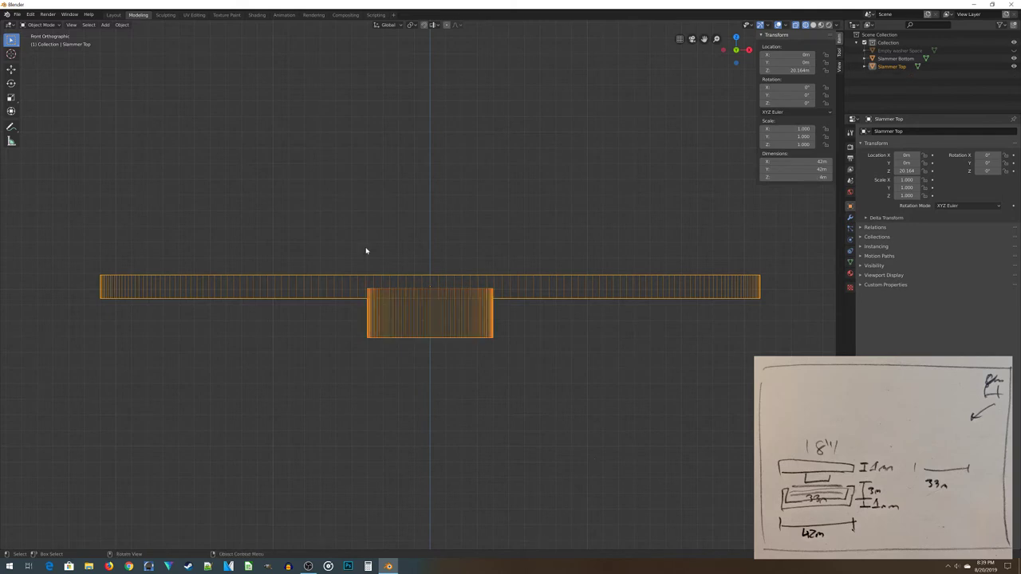
pyautogui.scroll(-4, 524, 315)
pyautogui.scroll(2, 397, 365)
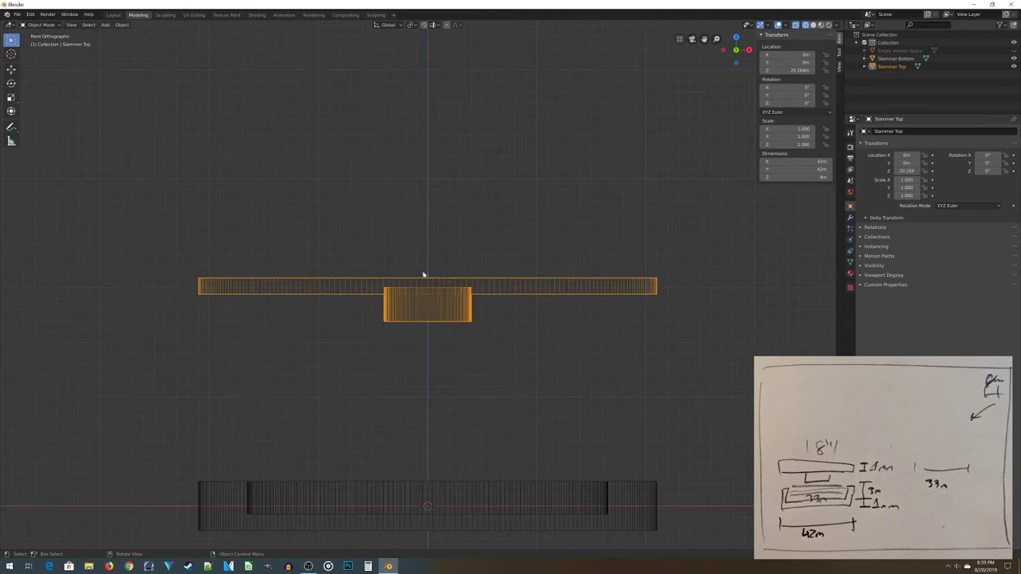
# Move Slammer Top straight down onto Slammer Bottom, settling it at Z 2.994 m
pyautogui.press('g')
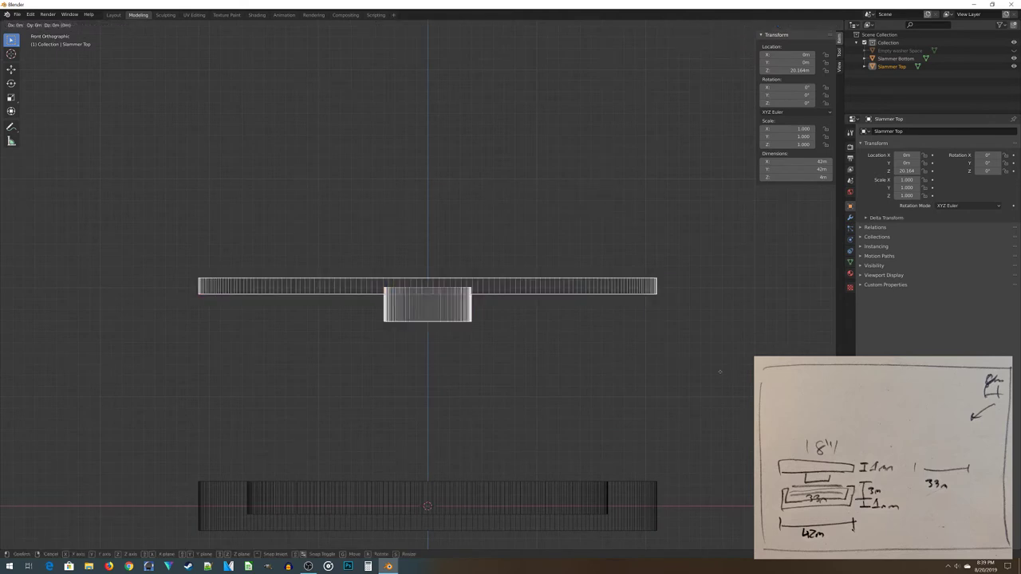
pyautogui.press('z')
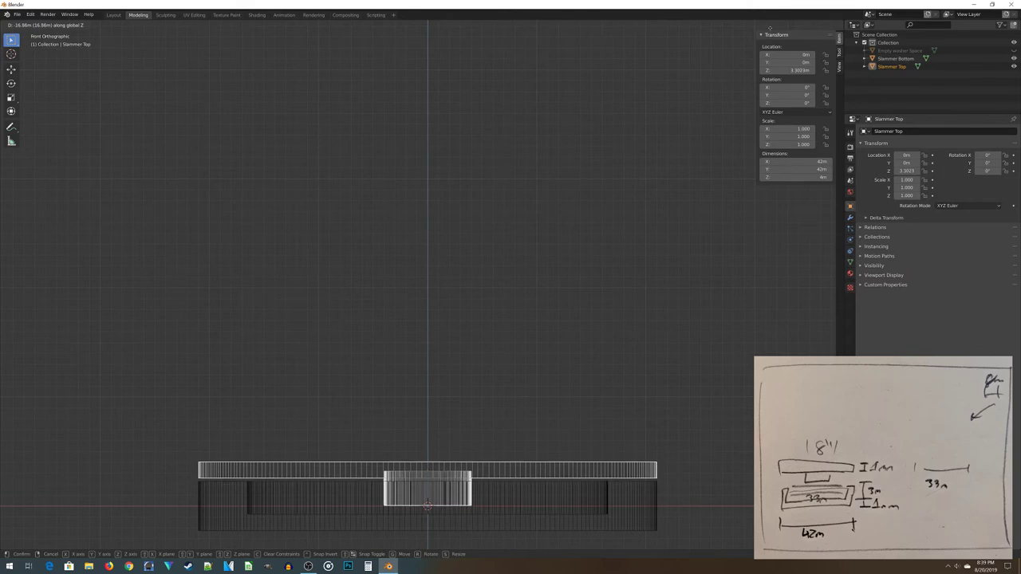
pyautogui.press('Return')
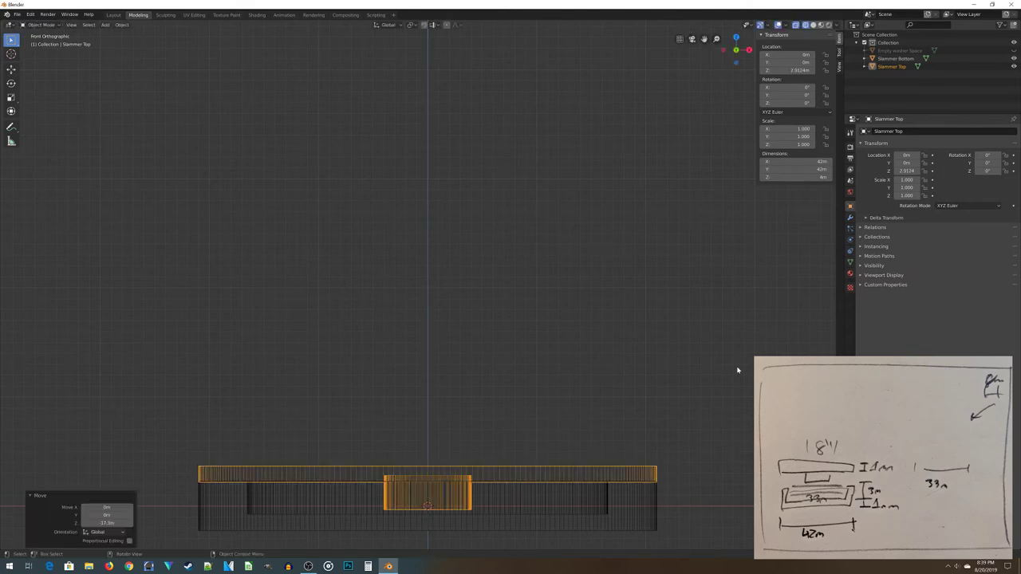
pyautogui.scroll(4, 532, 292)
pyautogui.keyDown('shift'); pyautogui.moveTo(503, 314); pyautogui.dragTo(387, 452, button='middle'); pyautogui.keyUp('shift')
pyautogui.press('g')
pyautogui.press('z')
pyautogui.press('Return')
# Orbit around the stacked rings to inspect the assembled slammer
pyautogui.keyDown('shift'); pyautogui.moveTo(218, 408); pyautogui.dragTo(575, 374, button='middle'); pyautogui.keyUp('shift')
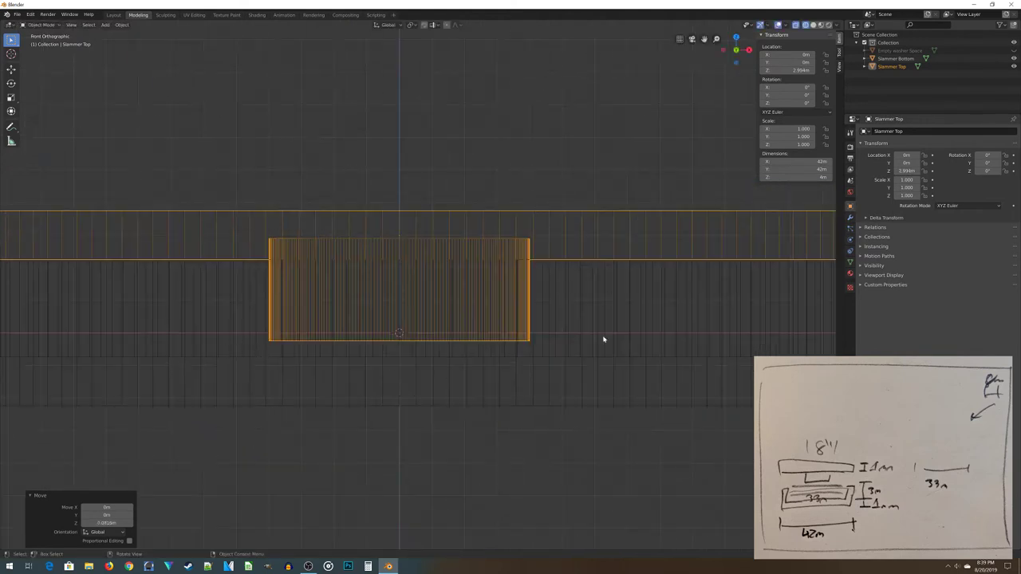
pyautogui.scroll(-4, 405, 335)
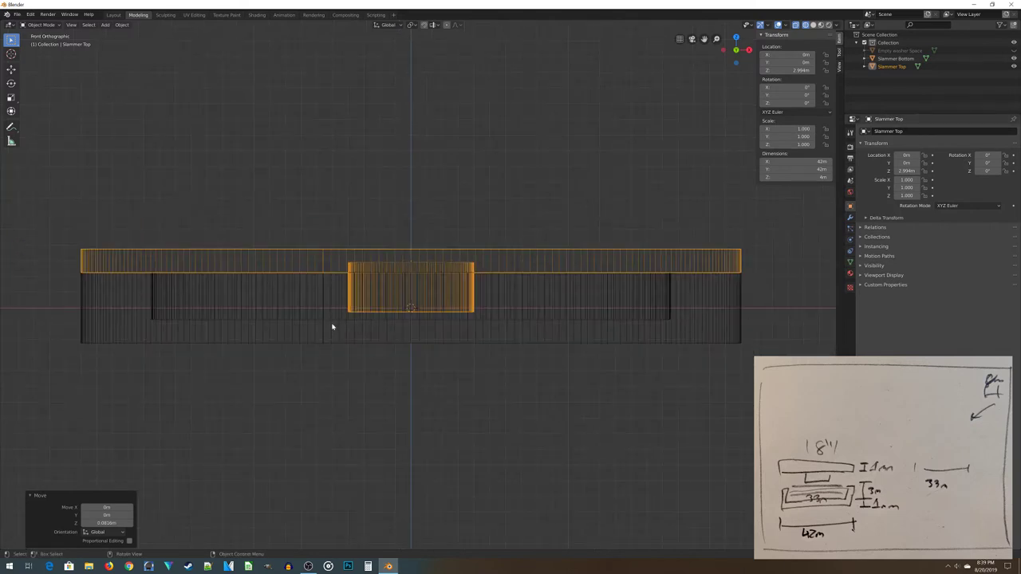
pyautogui.scroll(6, 370, 331)
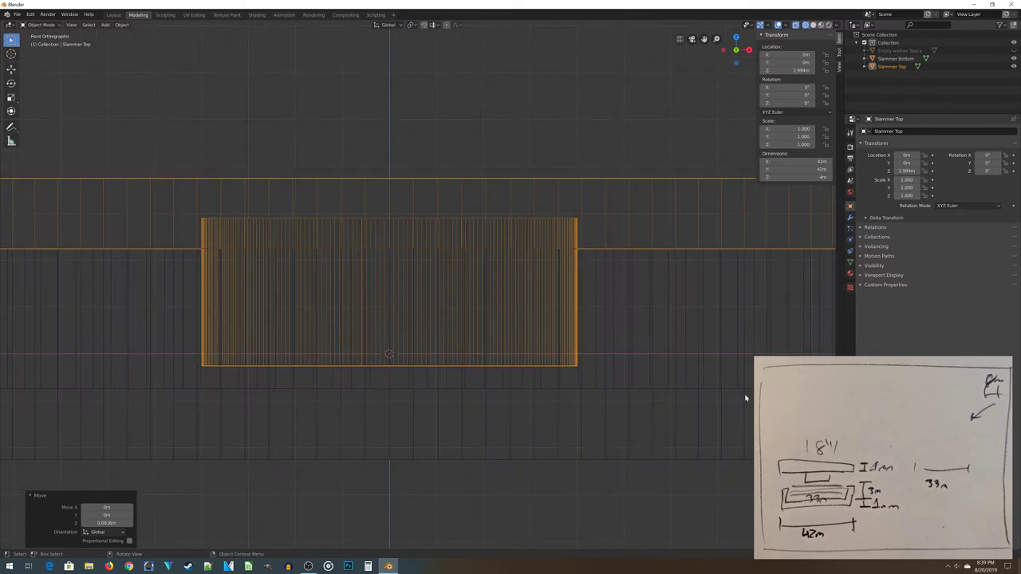
pyautogui.scroll(-10, 540, 287)
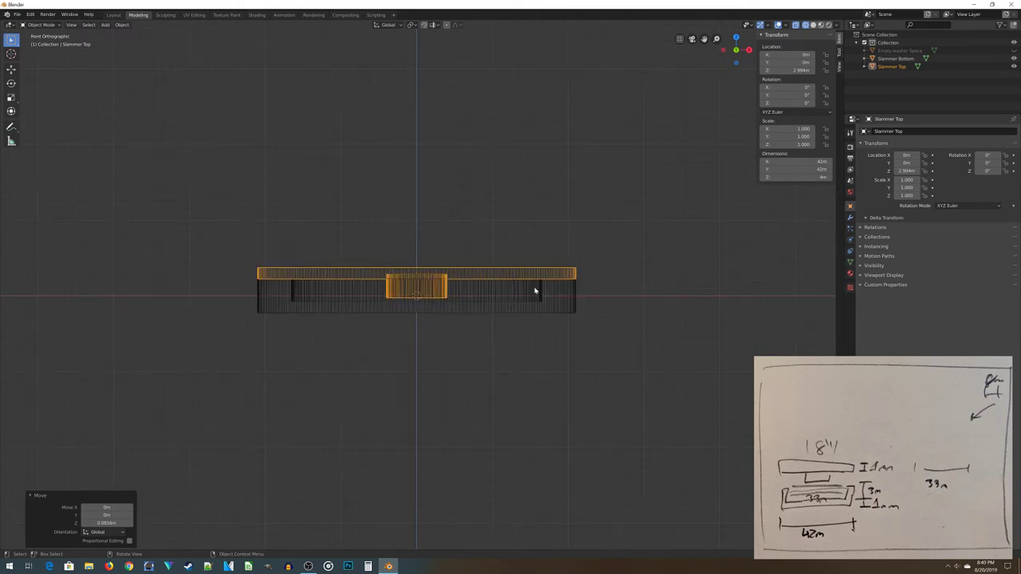
pyautogui.moveTo(535, 293); pyautogui.dragTo(470, 328, button='middle')
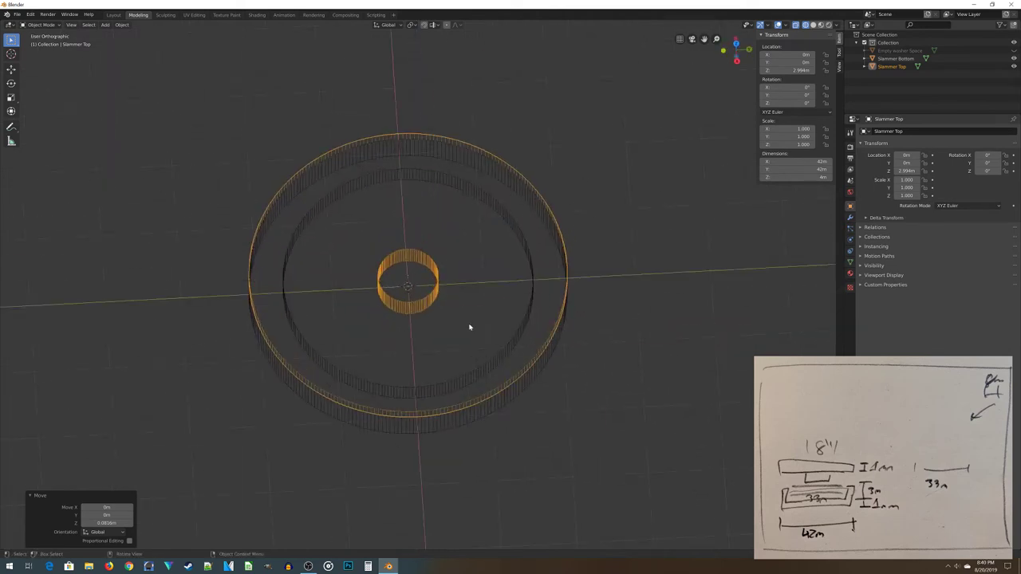
pyautogui.moveTo(272, 439); pyautogui.dragTo(557, 368, button='middle')
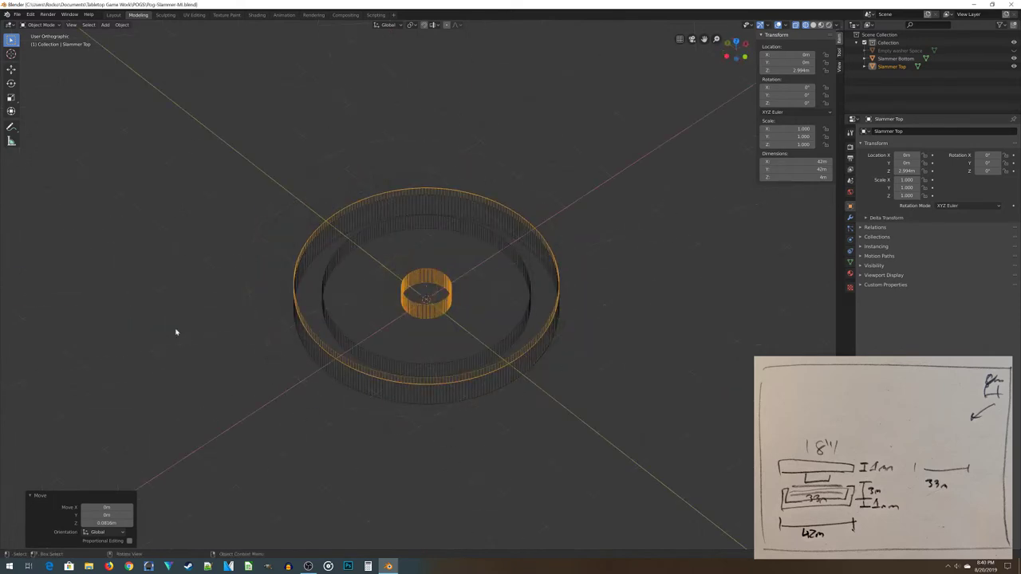
pyautogui.moveTo(328, 438); pyautogui.dragTo(428, 358, button='middle')
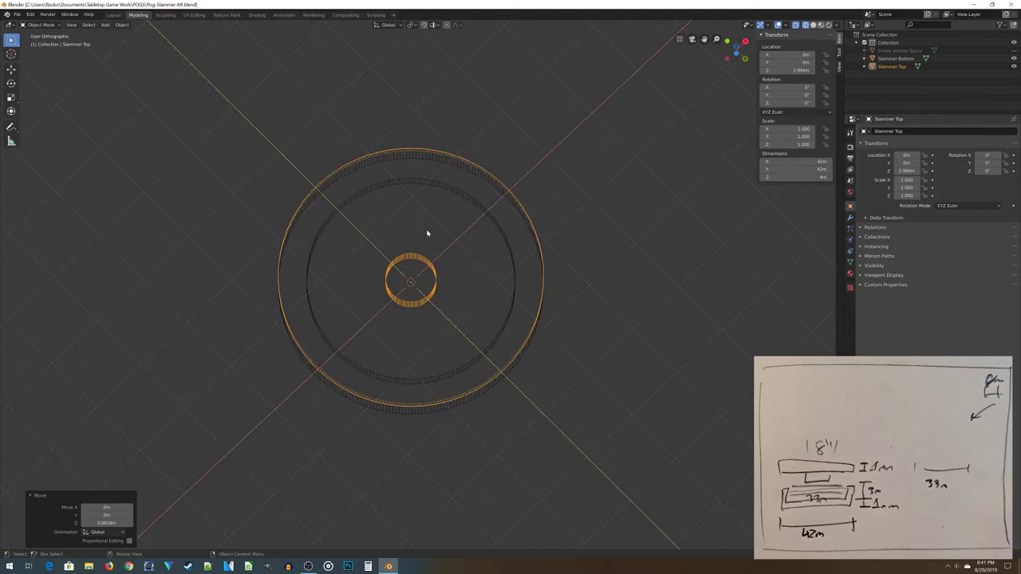
pyautogui.moveTo(337, 121); pyautogui.dragTo(338, 196, button='middle')
# Import the Michigan outline and move it over the slammer's rings in top view
pyautogui.click(17, 14)
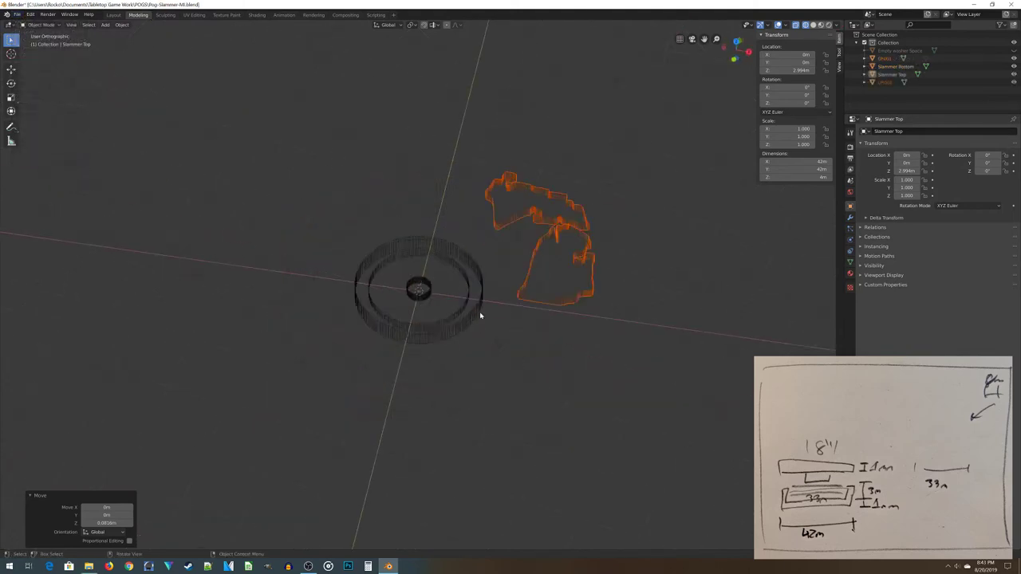
pyautogui.scroll(1, 480, 316)
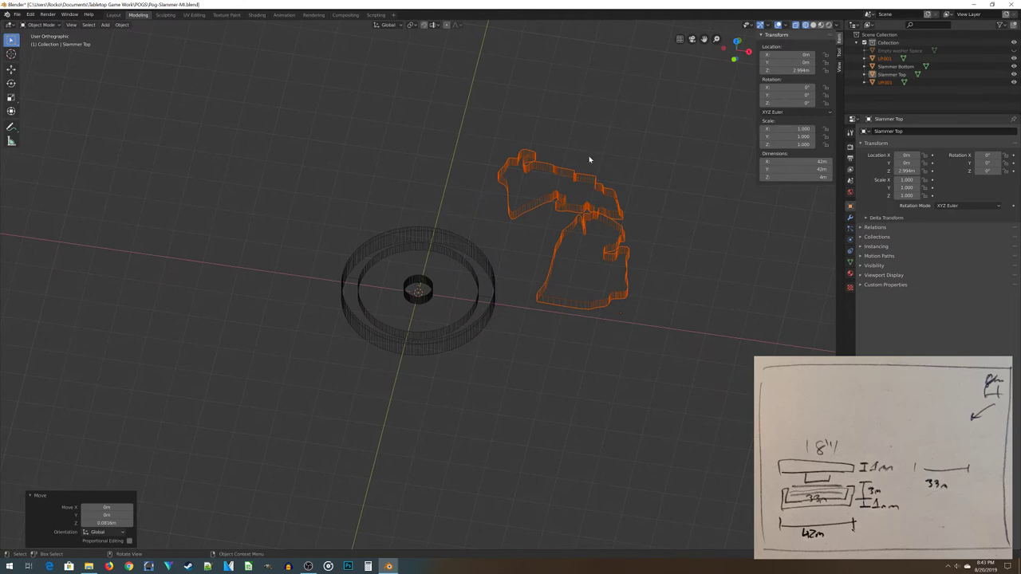
pyautogui.press('KP_7')
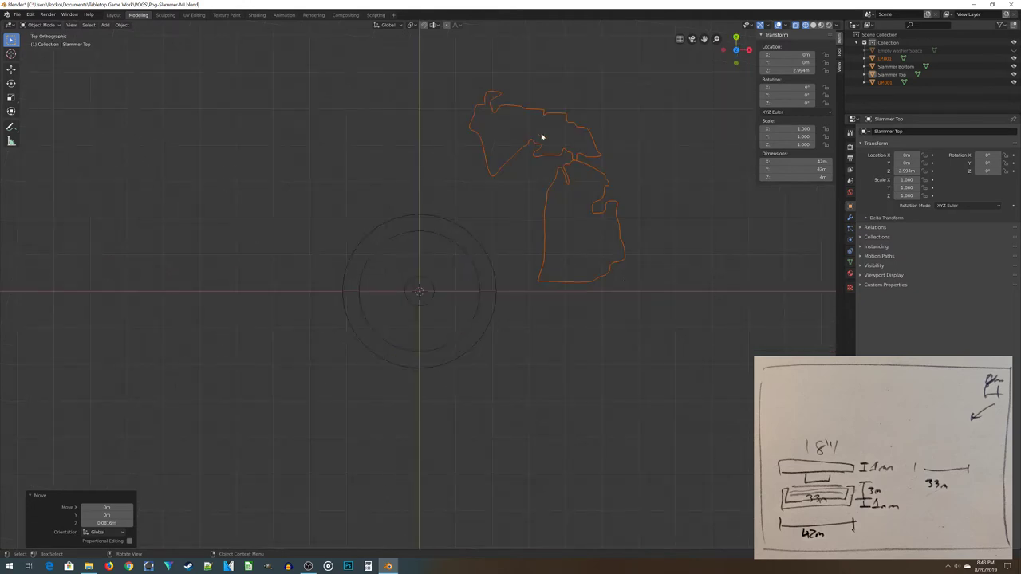
pyautogui.keyDown('shift'); pyautogui.moveTo(533, 152); pyautogui.dragTo(419, 192, button='middle'); pyautogui.keyUp('shift')
pyautogui.scroll(1, 466, 283)
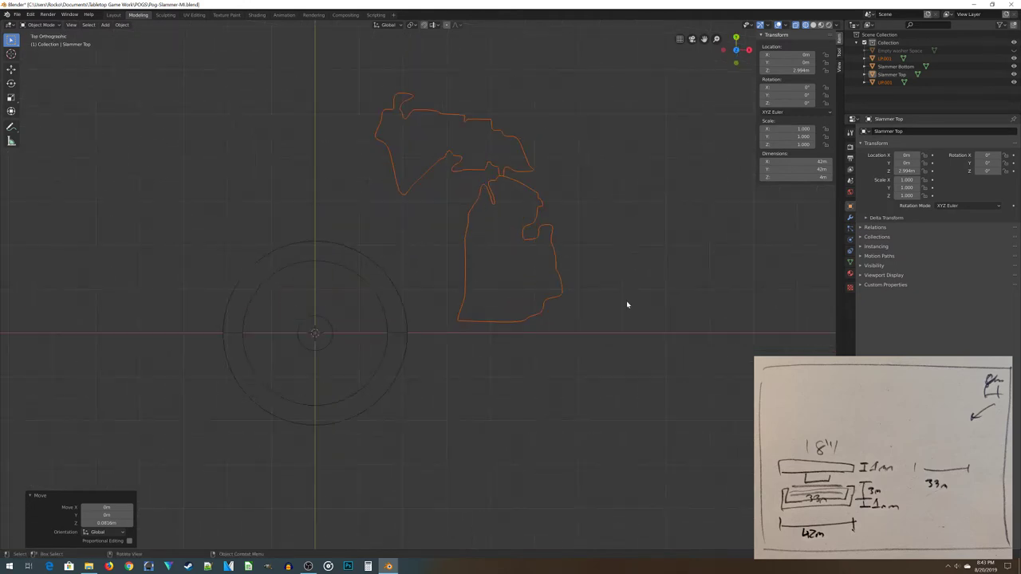
pyautogui.press('g')
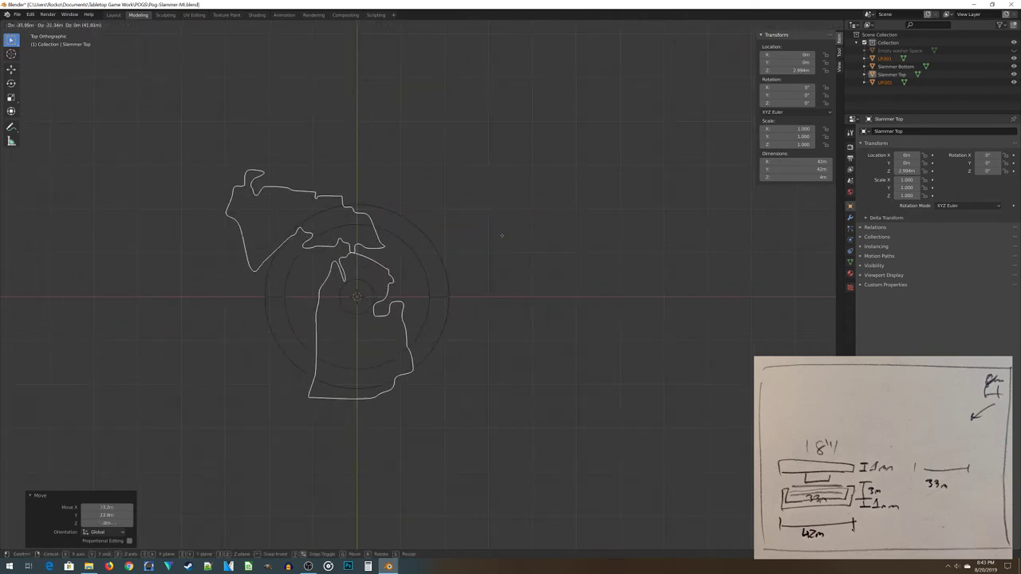
pyautogui.click(517, 282)
pyautogui.scroll(1, 449, 420)
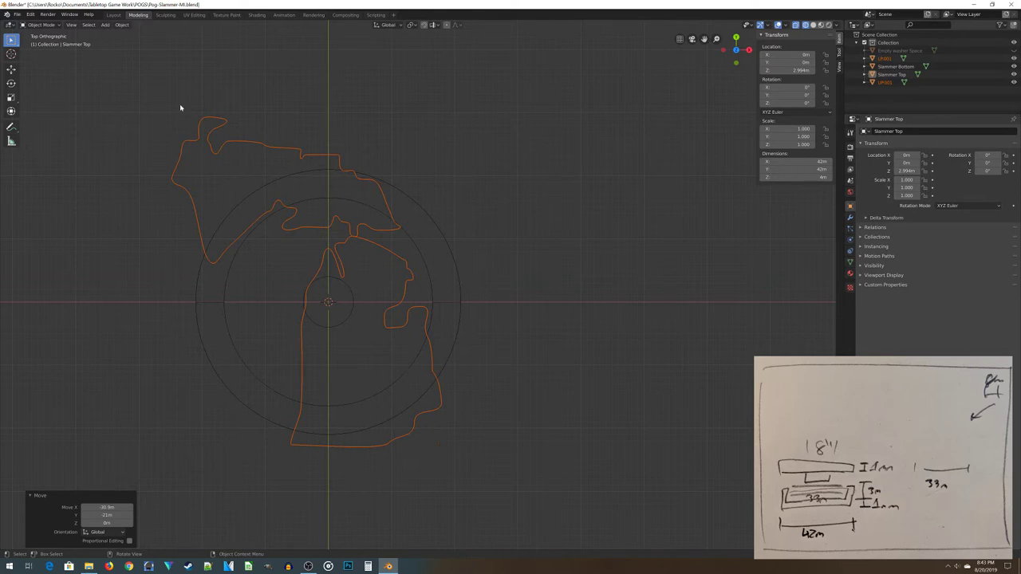
# Select both peninsula curves, LP001 and UP001
pyautogui.click(393, 366)
pyautogui.click(440, 421)
pyautogui.keyDown('shift'); pyautogui.click(335, 229); pyautogui.keyUp('shift')
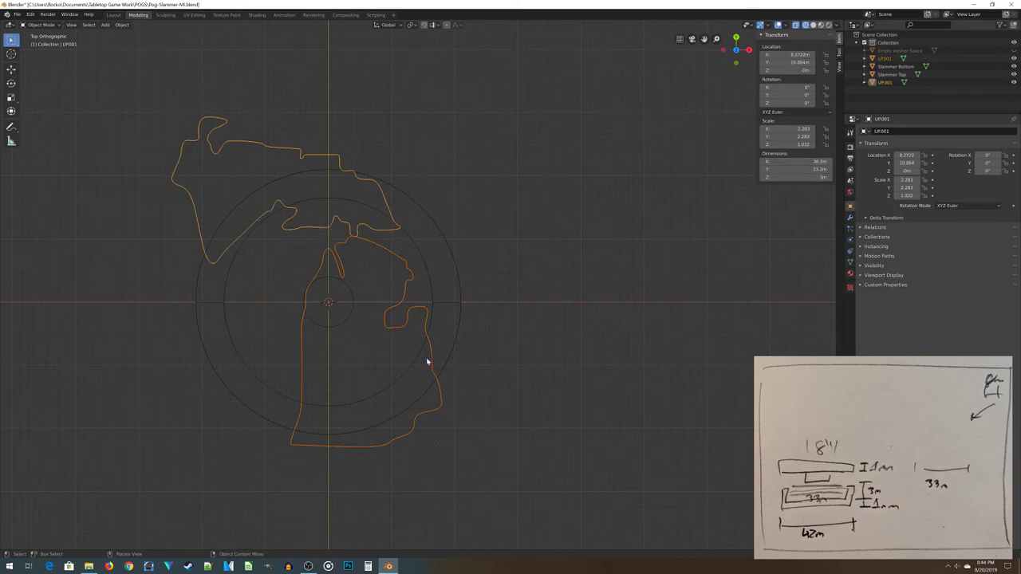
pyautogui.hotkey('alt', 'a')
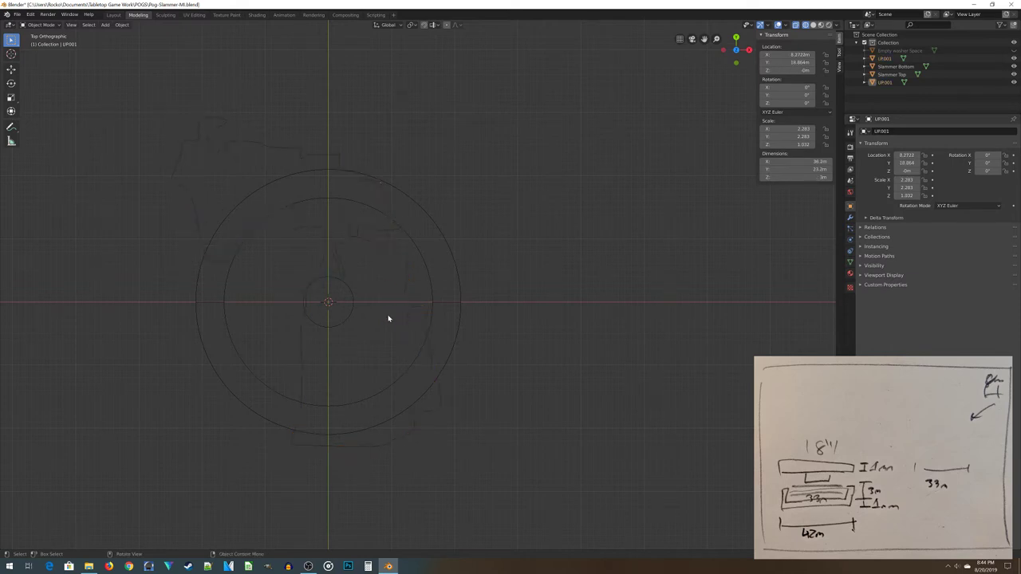
pyautogui.click(389, 320)
pyautogui.keyDown('shift'); pyautogui.click(313, 227); pyautogui.keyUp('shift')
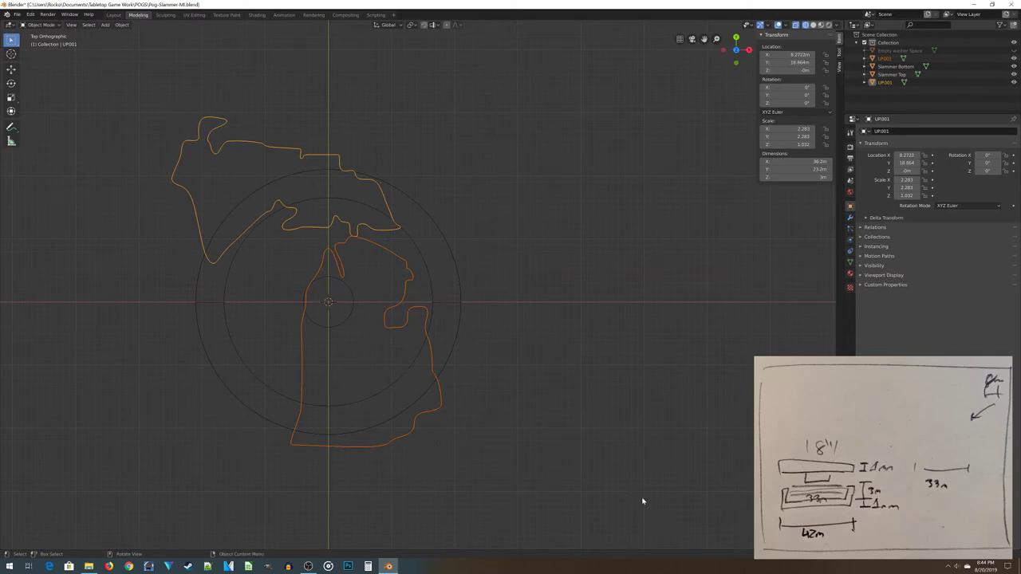
# Scale and move both Michigan curves to about 23.7 × 15.2 m, centred within the rings
pyautogui.press('s')
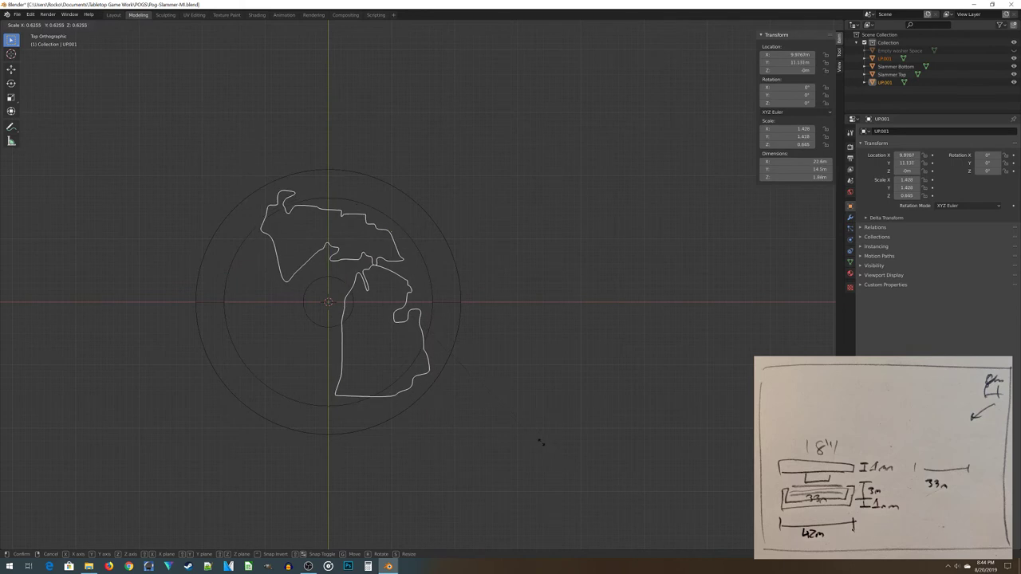
pyautogui.click(538, 445)
pyautogui.press('g')
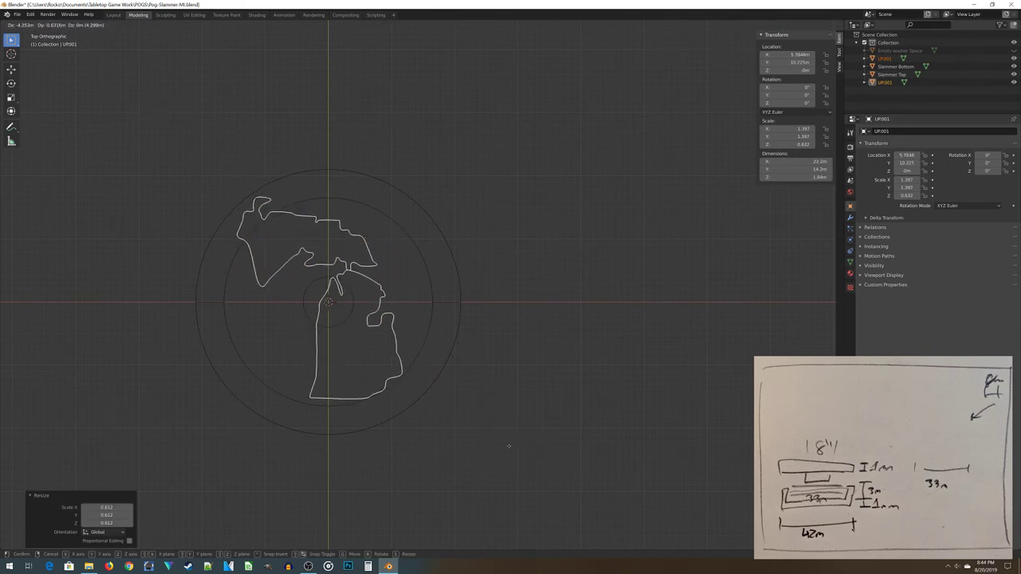
pyautogui.click(505, 448)
pyautogui.press('s')
pyautogui.click(515, 461)
pyautogui.press('g')
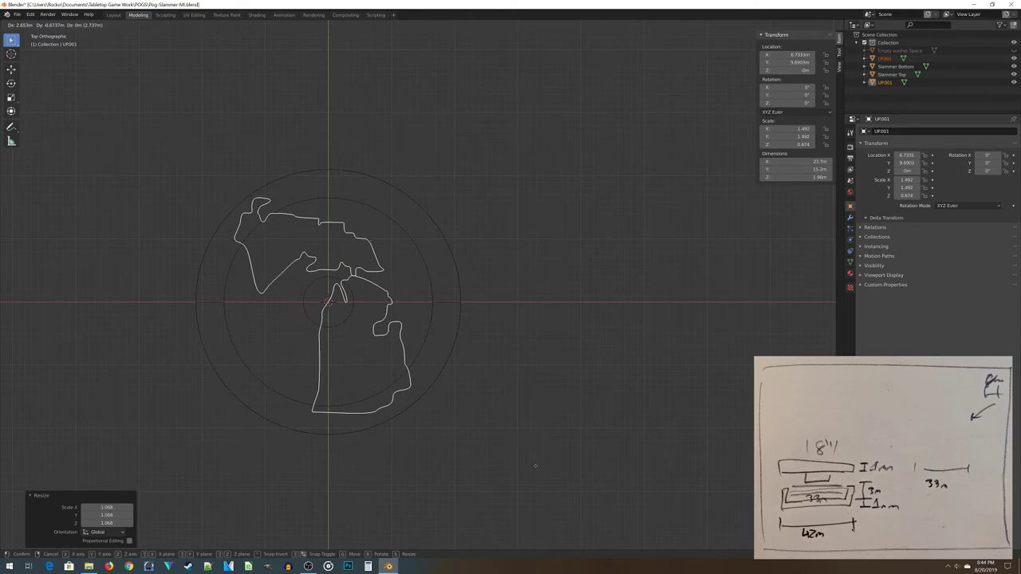
pyautogui.click(536, 467)
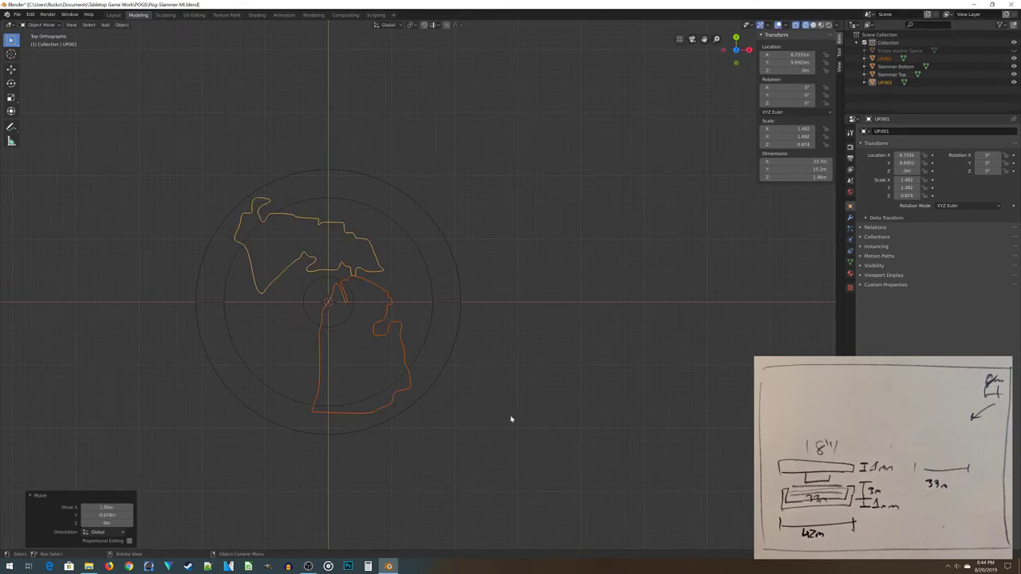
# Toggle between front and top views to check the outline's placement and height
pyautogui.press('KP_1')
pyautogui.scroll(2, 495, 449)
pyautogui.scroll(-2, 190, 252)
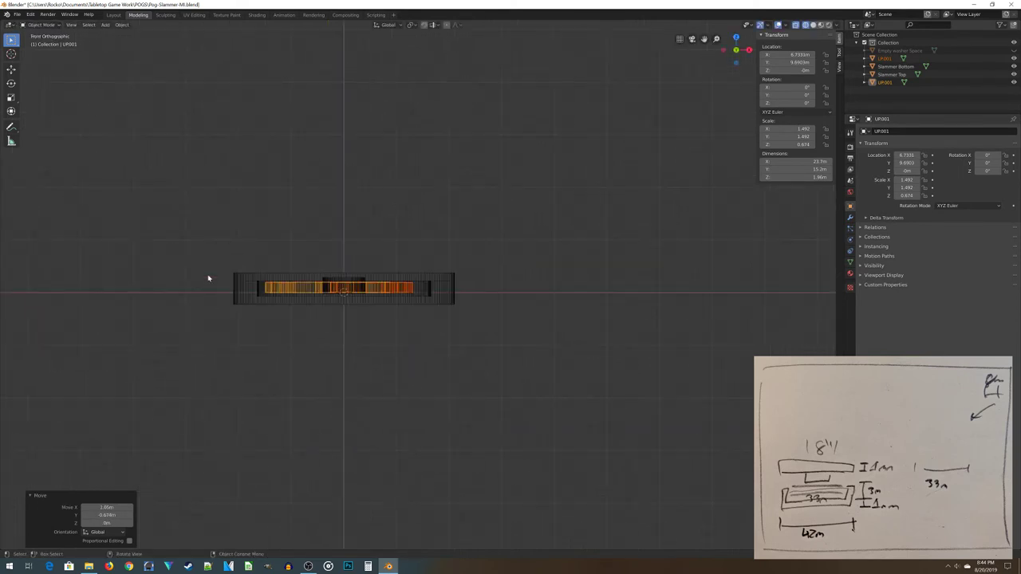
pyautogui.press('KP_7')
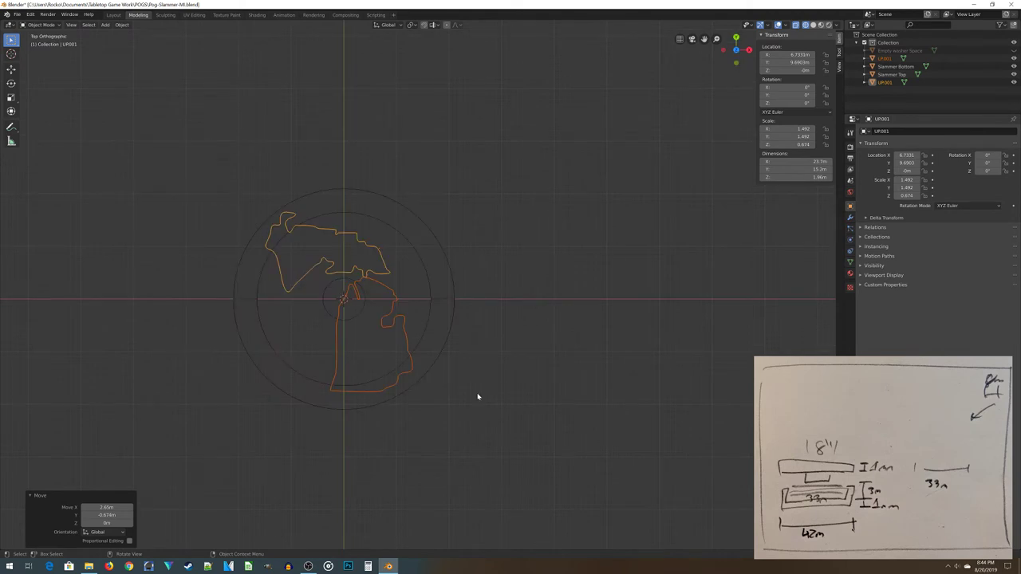
pyautogui.press('KP_1')
pyautogui.press('KP_7')
pyautogui.press('KP_1')
# Raise the Michigan outline along Z above the slammer
pyautogui.scroll(4, 431, 287)
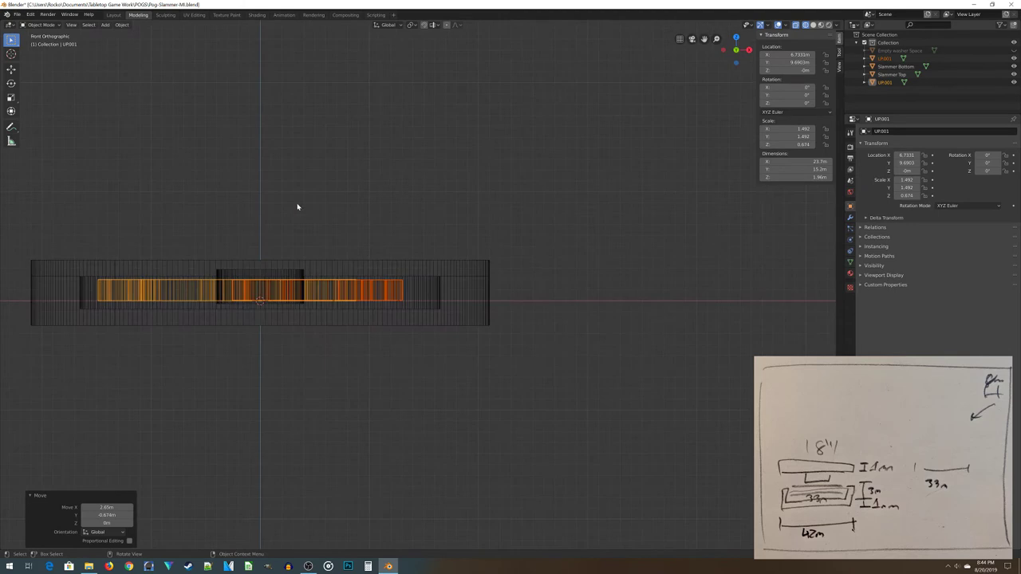
pyautogui.keyDown('ctrl'); pyautogui.hscroll(-3, 228, 236); pyautogui.keyUp('ctrl')
pyautogui.press('g')
pyautogui.press('z')
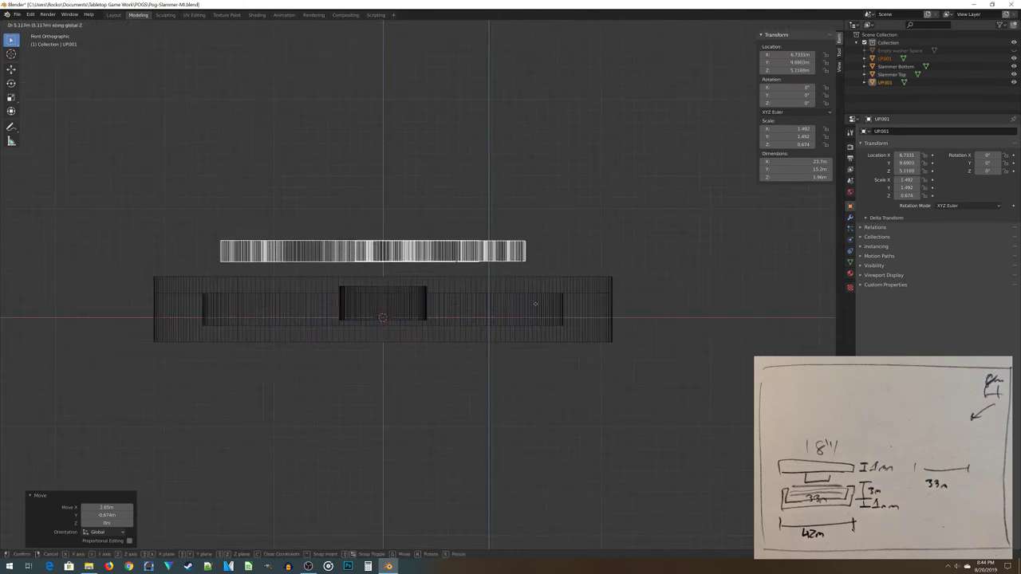
pyautogui.click(588, 328)
pyautogui.scroll(2, 551, 328)
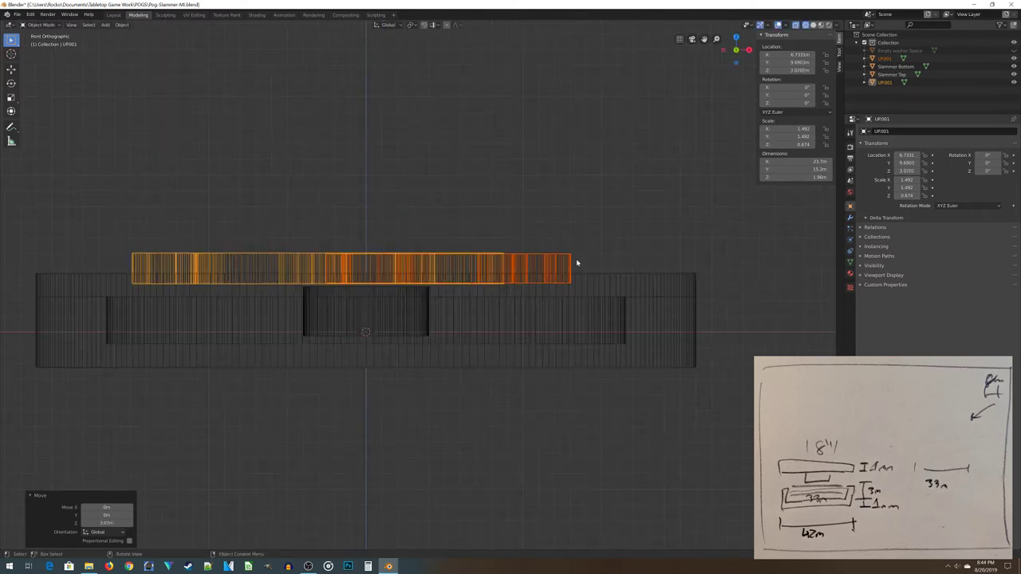
pyautogui.scroll(3, 570, 278)
pyautogui.keyDown('shift'); pyautogui.moveTo(646, 269); pyautogui.dragTo(515, 203, button='middle'); pyautogui.keyUp('shift')
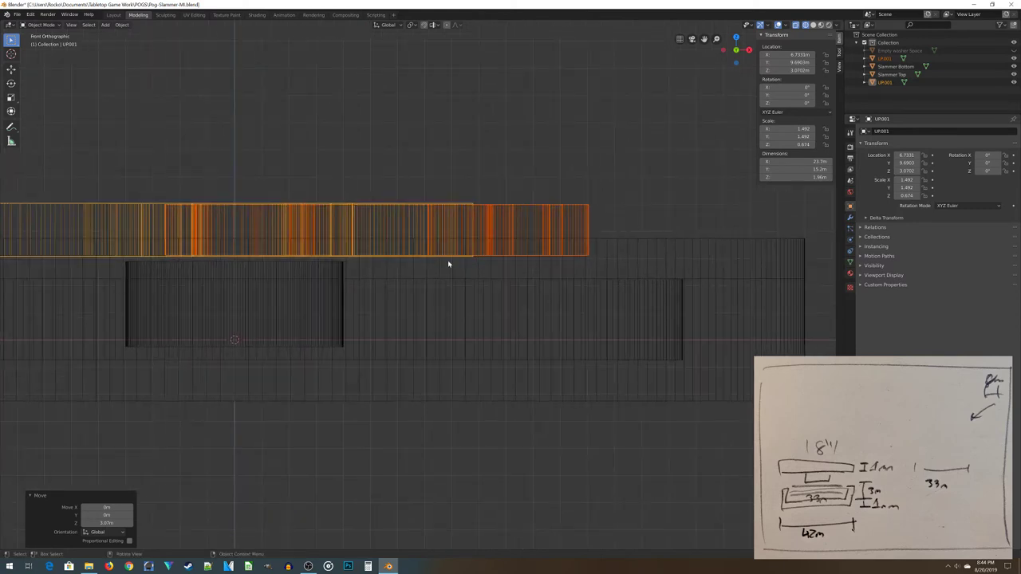
pyautogui.scroll(-2, 448, 265)
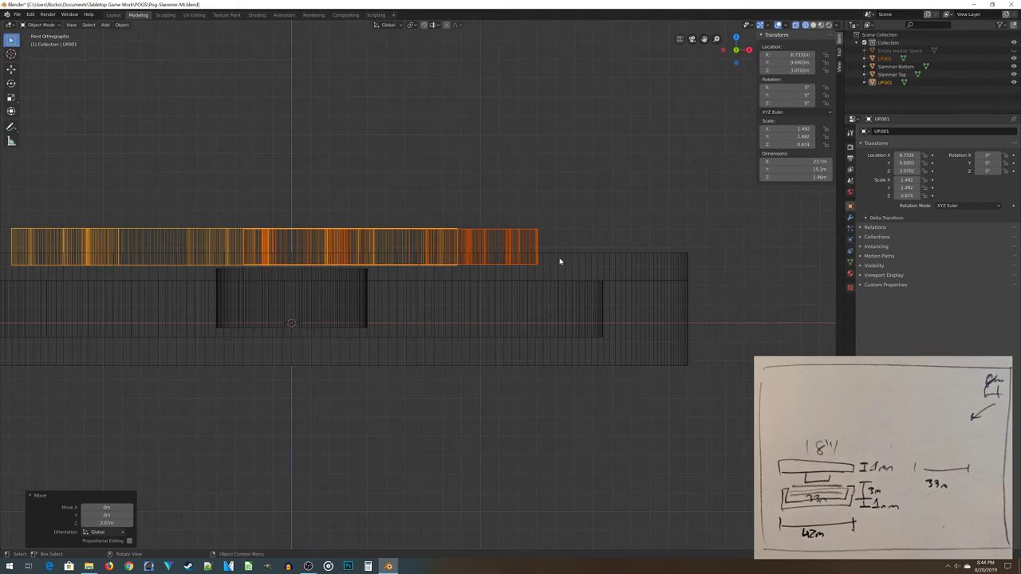
pyautogui.keyDown('shift'); pyautogui.moveTo(527, 280); pyautogui.dragTo(398, 282, button='middle'); pyautogui.keyUp('shift')
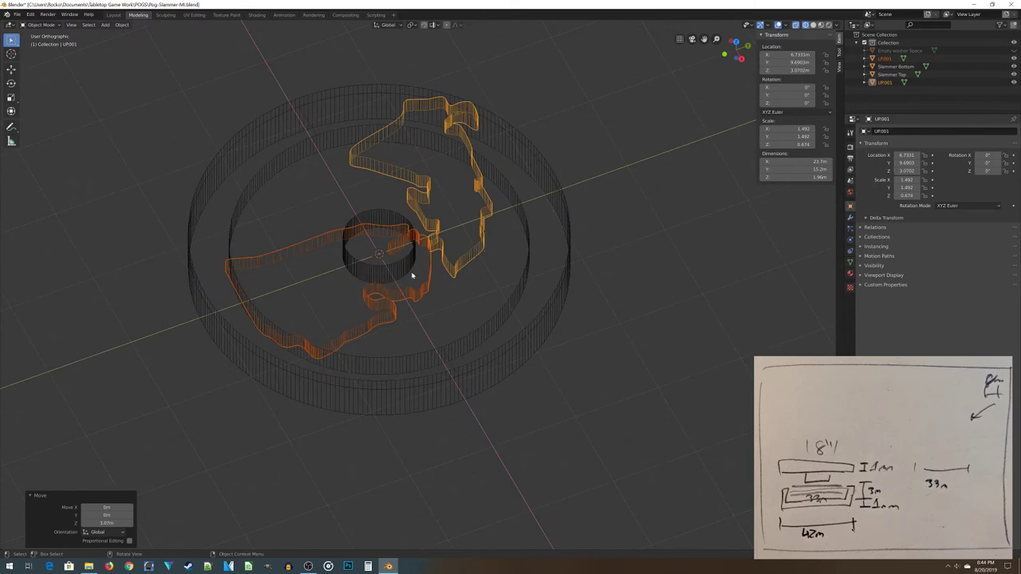
# Join the two peninsula outlines into one object and name it MI1795
pyautogui.hotkey('ctrl', 'j')
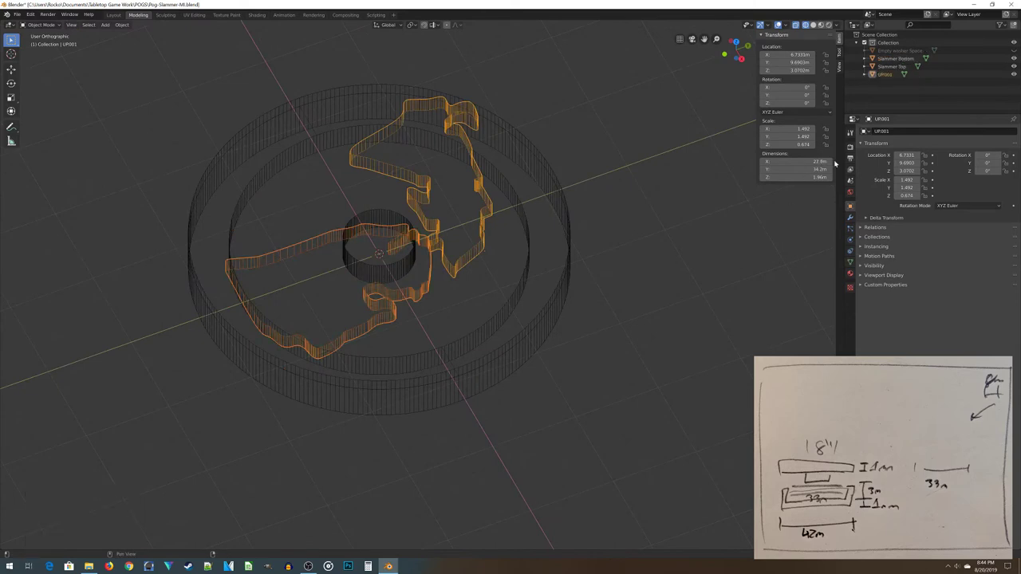
pyautogui.click(880, 131)
pyautogui.write('Mid')
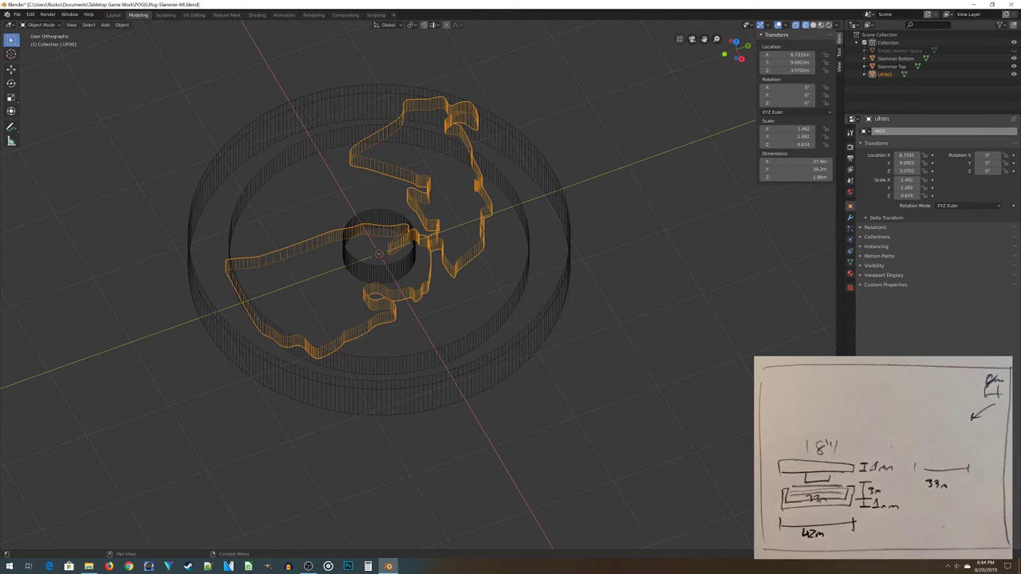
pyautogui.press('Return')
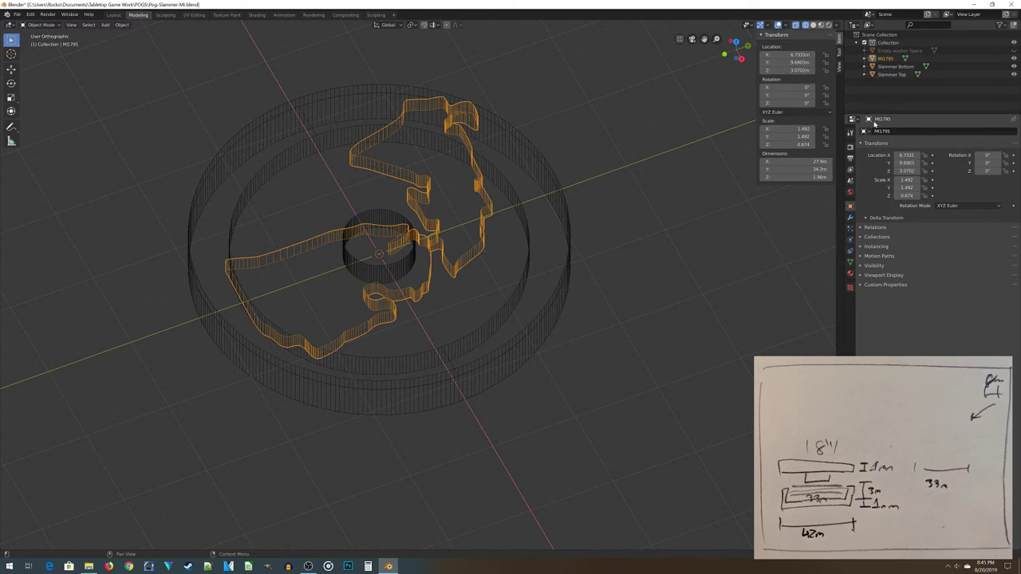
# Check the model from top, front and tilted numpad views
pyautogui.moveTo(337, 519); pyautogui.dragTo(397, 506, button='middle')
pyautogui.press('KP_7')
pyautogui.press('KP_1')
pyautogui.press('KP_8')
pyautogui.press('KP_8')
pyautogui.press('KP_2')
pyautogui.press('KP_1')
# Duplicate MI1795 and move the copy straight down along Z, below the slammer
pyautogui.scroll(3, 537, 263)
pyautogui.hotkey('shift', 'd')
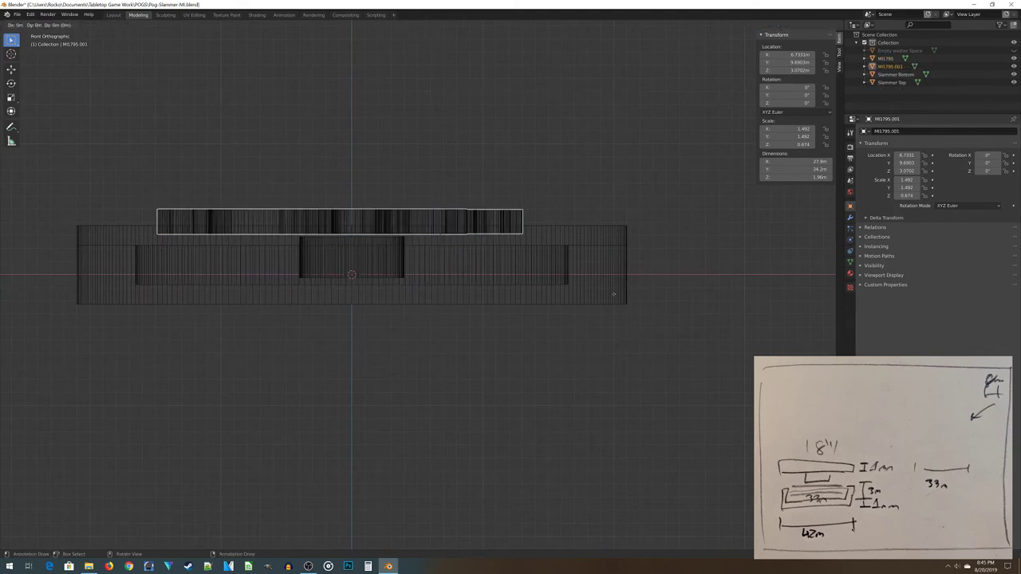
pyautogui.press('z')
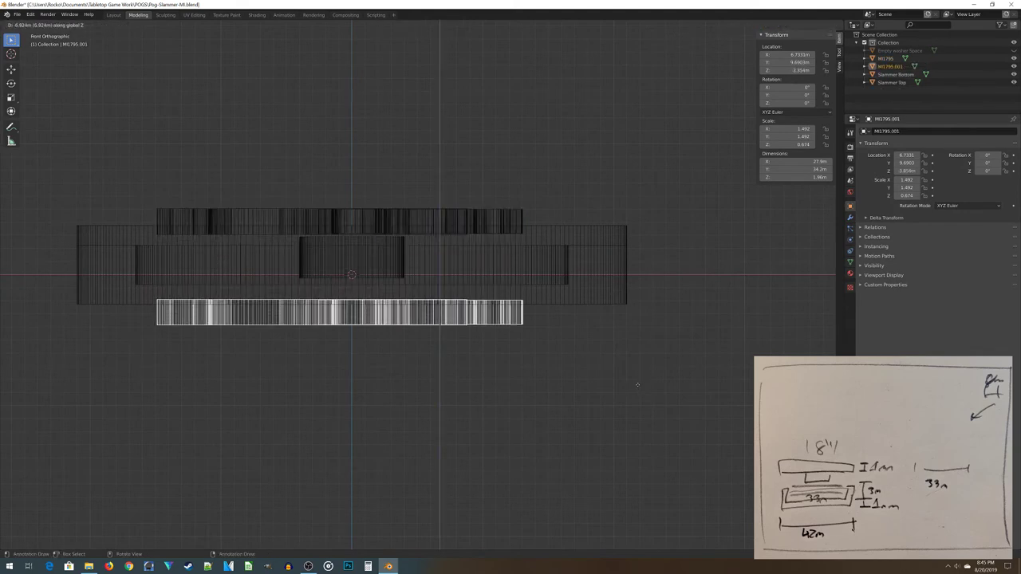
pyautogui.click(629, 382)
# Pan and zoom the view to frame the lower copy MI1795.001
pyautogui.scroll(2, 570, 383)
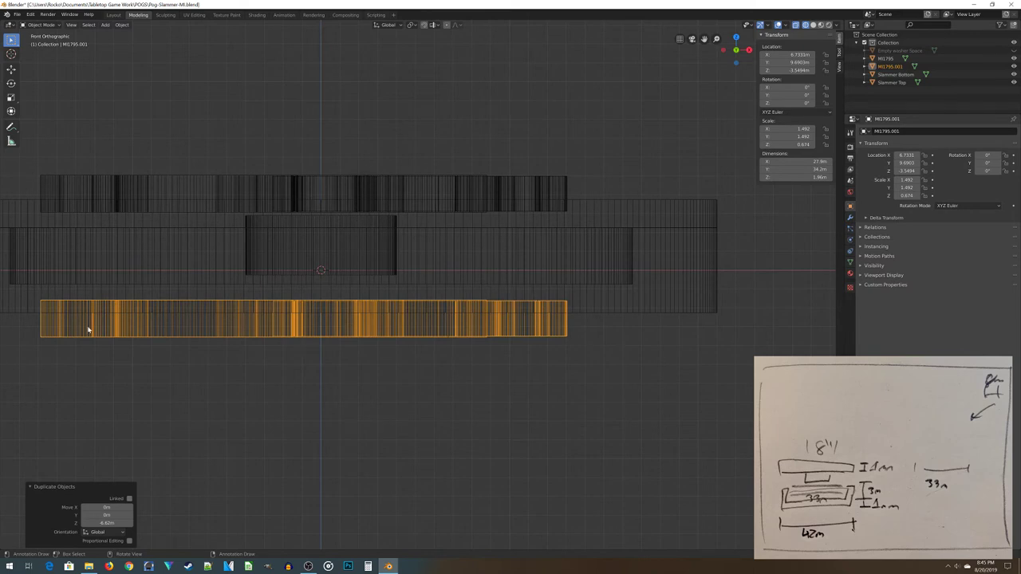
pyautogui.scroll(3, 431, 332)
pyautogui.scroll(-2, 388, 353)
pyautogui.keyDown('shift'); pyautogui.moveTo(388, 353); pyautogui.dragTo(461, 371, button='middle'); pyautogui.keyUp('shift')
pyautogui.scroll(-1, 239, 351)
pyautogui.scroll(7, 405, 388)
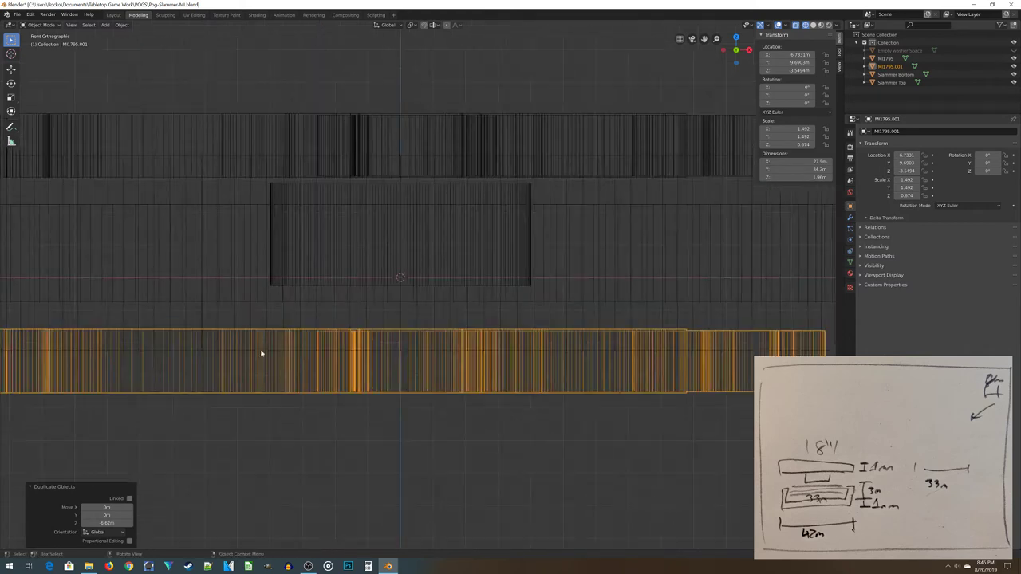
pyautogui.scroll(2, 537, 394)
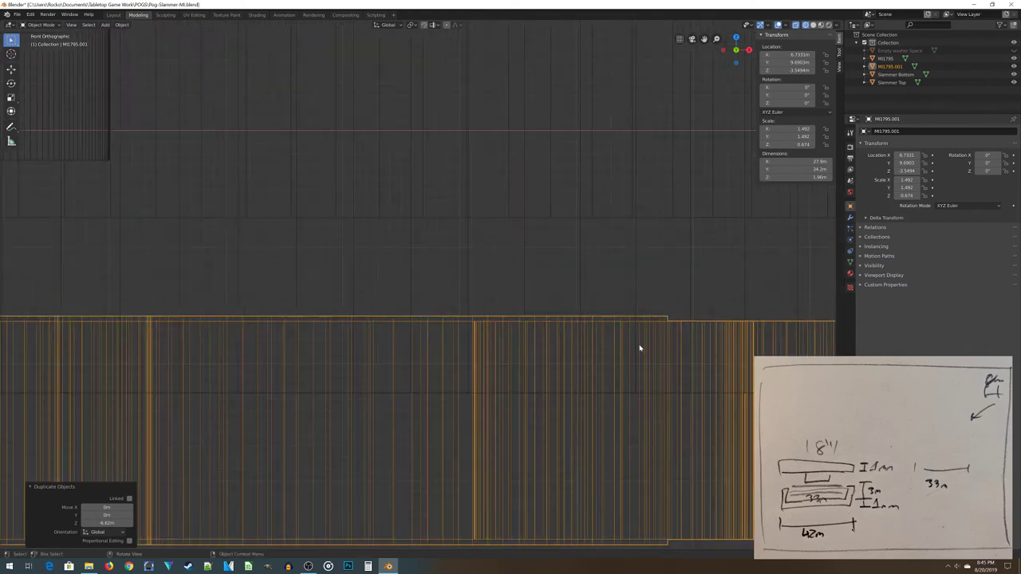
pyautogui.scroll(-2, 661, 401)
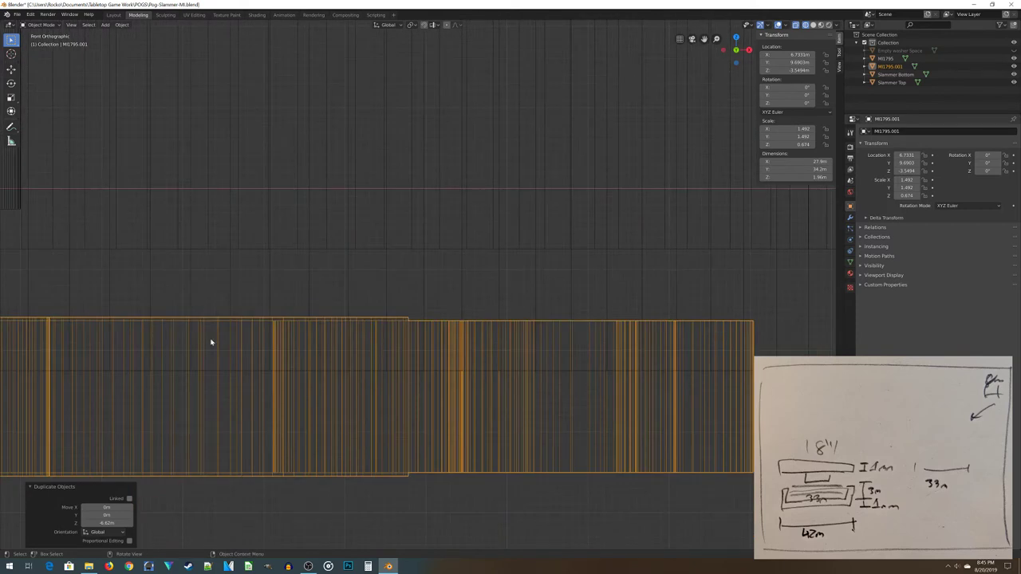
pyautogui.scroll(-2, 438, 346)
pyautogui.scroll(2, 240, 299)
pyautogui.scroll(-3, 242, 321)
pyautogui.keyDown('shift'); pyautogui.moveTo(243, 321); pyautogui.dragTo(376, 317, button='middle'); pyautogui.keyUp('shift')
# In Edit Mode on MI1795.001, flatten the top vertex row to Z scale 0
pyautogui.press('Tab')
pyautogui.scroll(-2, 375, 317)
pyautogui.scroll(1, 246, 319)
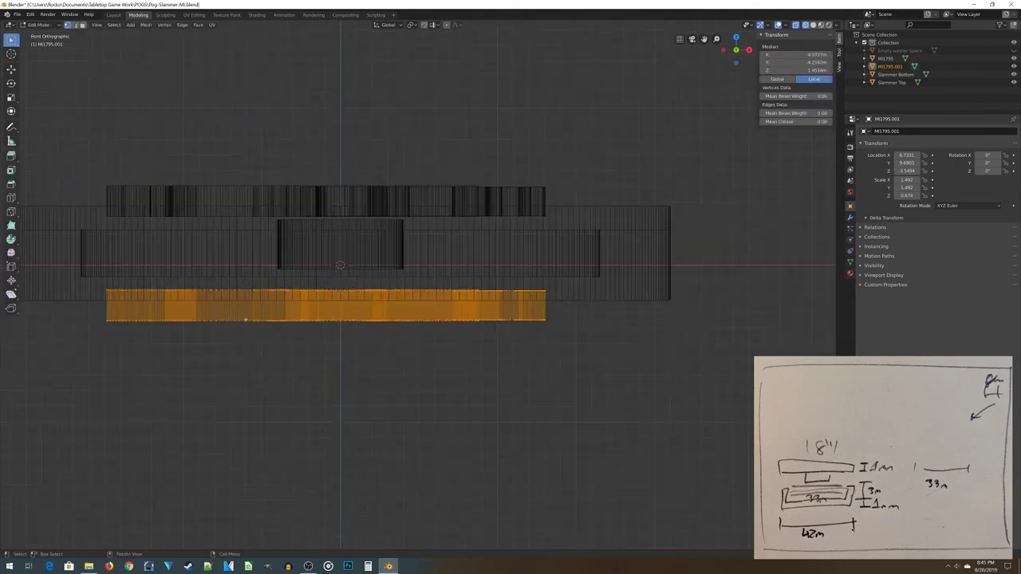
pyautogui.hotkey('alt', 'a')
pyautogui.press('b')
pyautogui.moveTo(80, 253); pyautogui.dragTo(595, 309)
pyautogui.press('s')
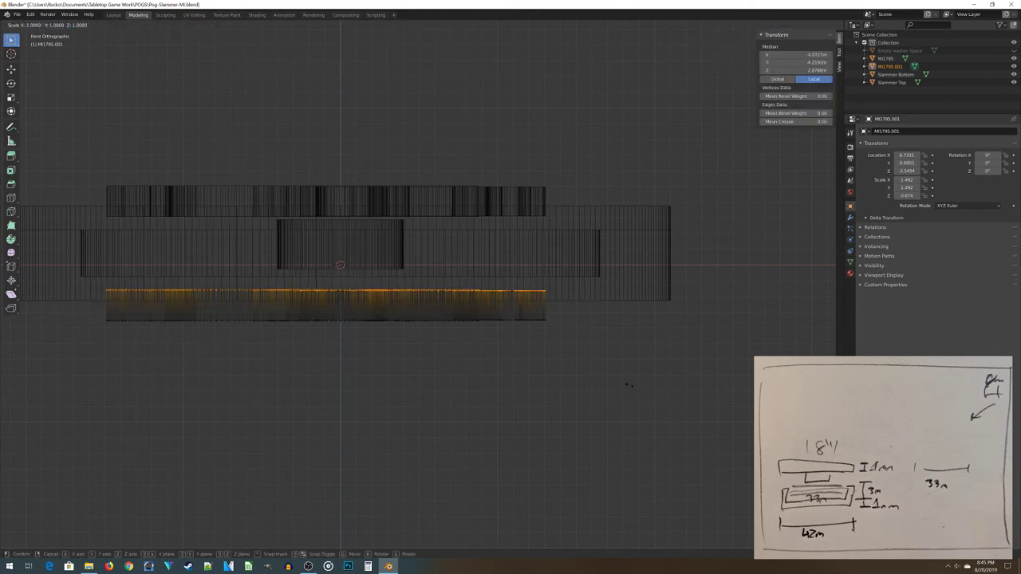
pyautogui.write('z')
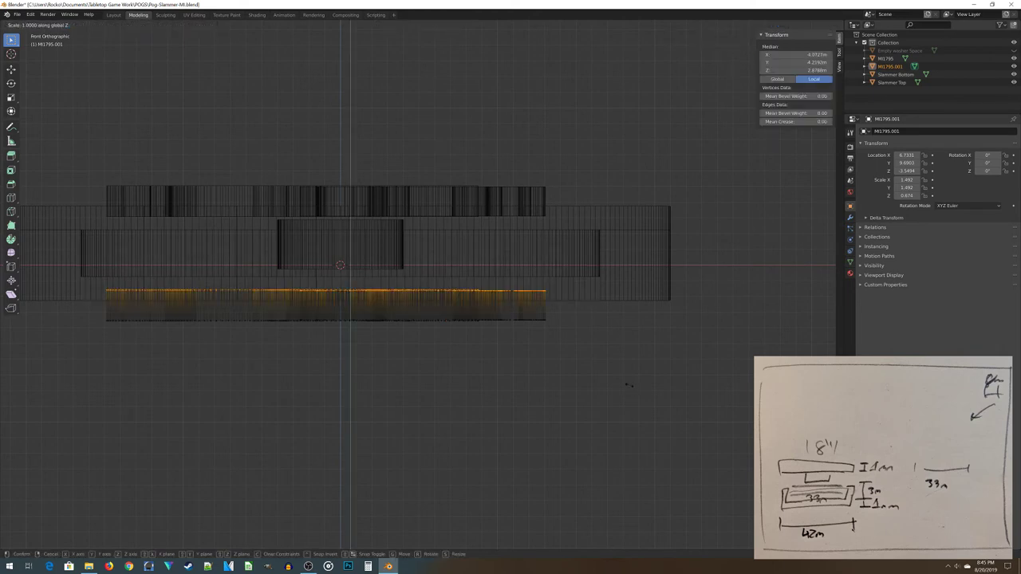
pyautogui.write('0')
pyautogui.press('Return')
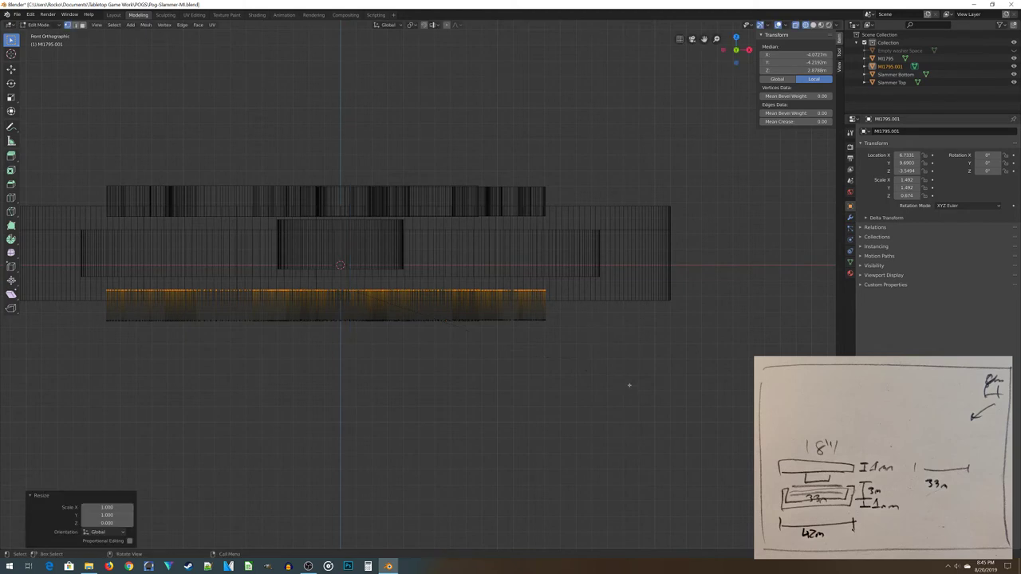
# Flatten the bottom vertex row to Z scale 0 and return to Object Mode
pyautogui.scroll(8, 629, 385)
pyautogui.scroll(-4, 455, 300)
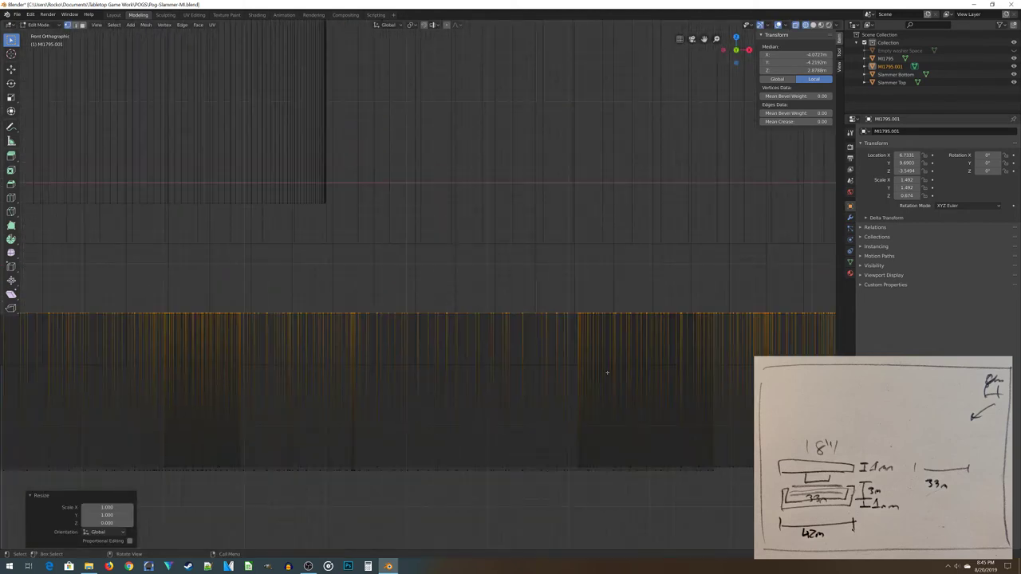
pyautogui.scroll(-3, 454, 332)
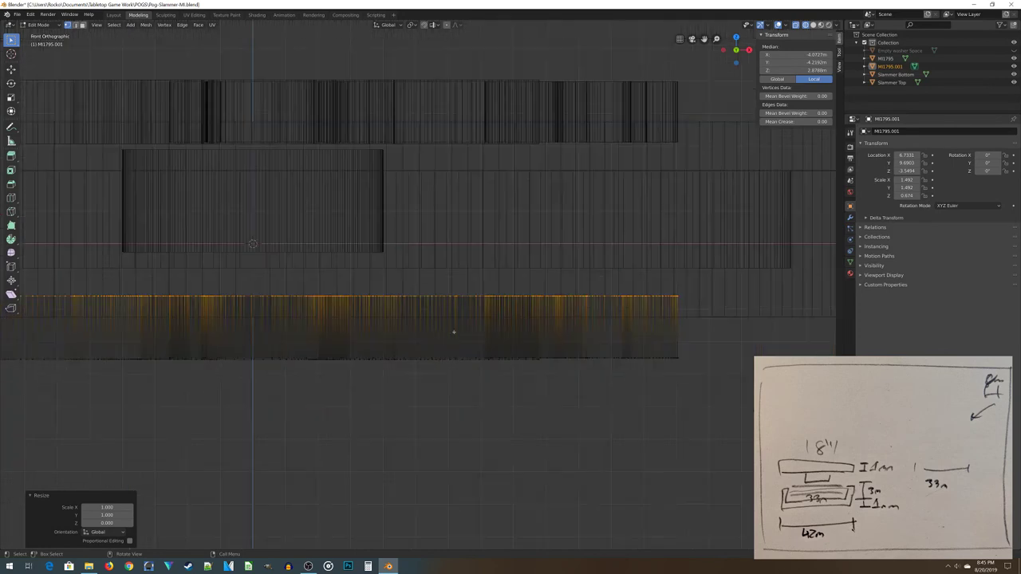
pyautogui.scroll(-3, 407, 322)
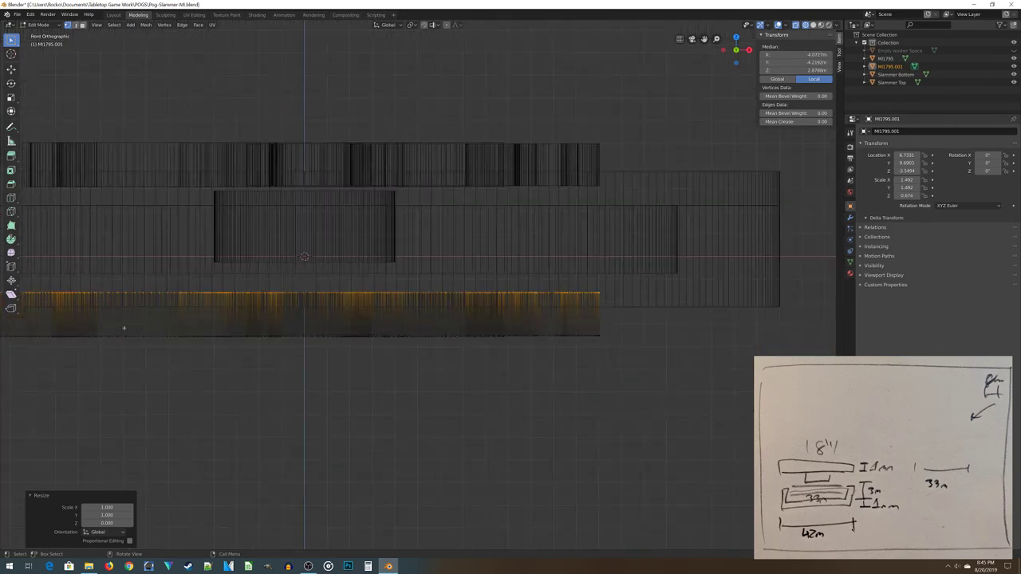
pyautogui.scroll(-2, 126, 349)
pyautogui.click(196, 455)
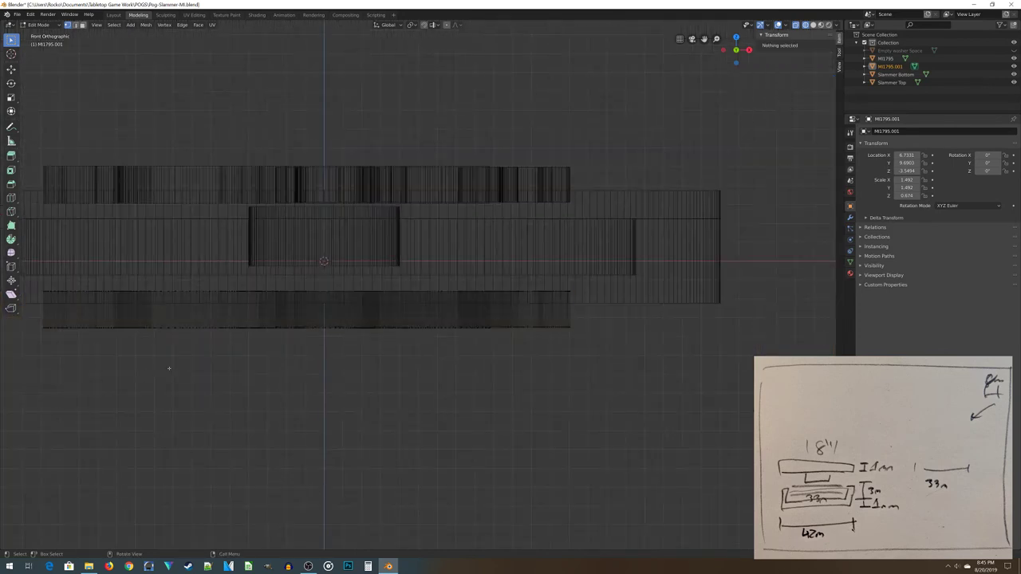
pyautogui.moveTo(34, 313); pyautogui.dragTo(832, 432)
pyautogui.scroll(1, 574, 496)
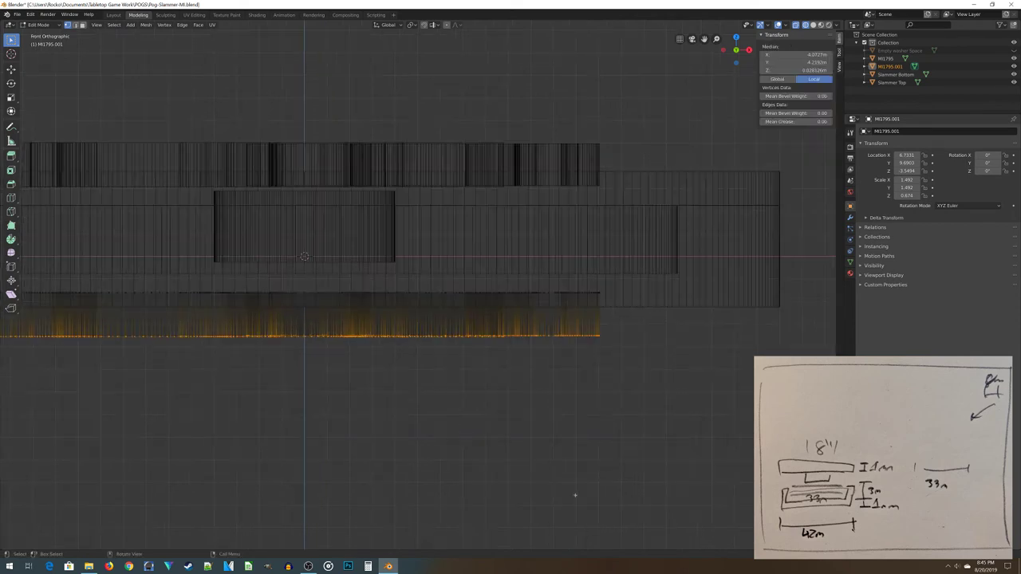
pyautogui.press('s')
pyautogui.write('z')
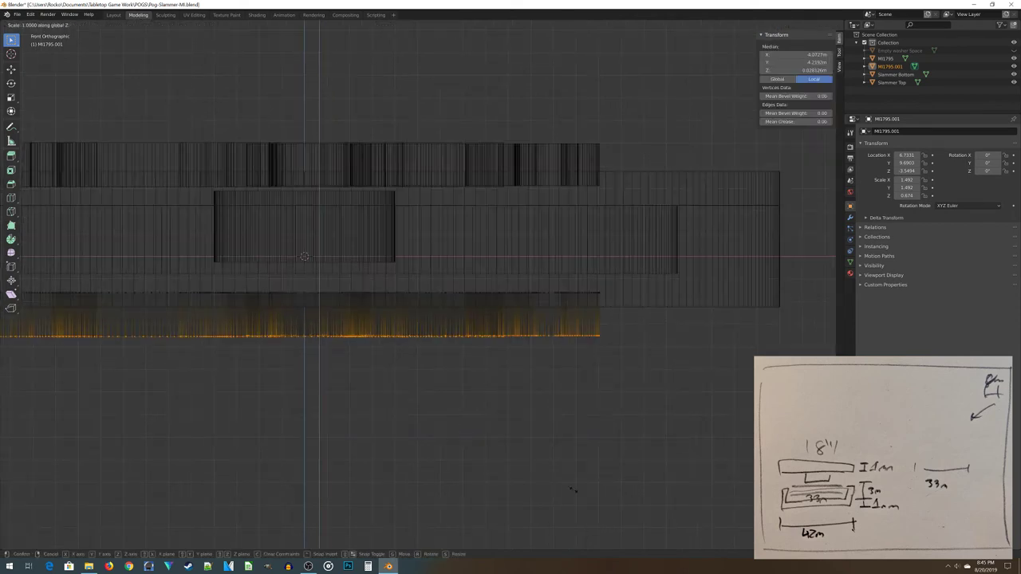
pyautogui.write('0')
pyautogui.press('Return')
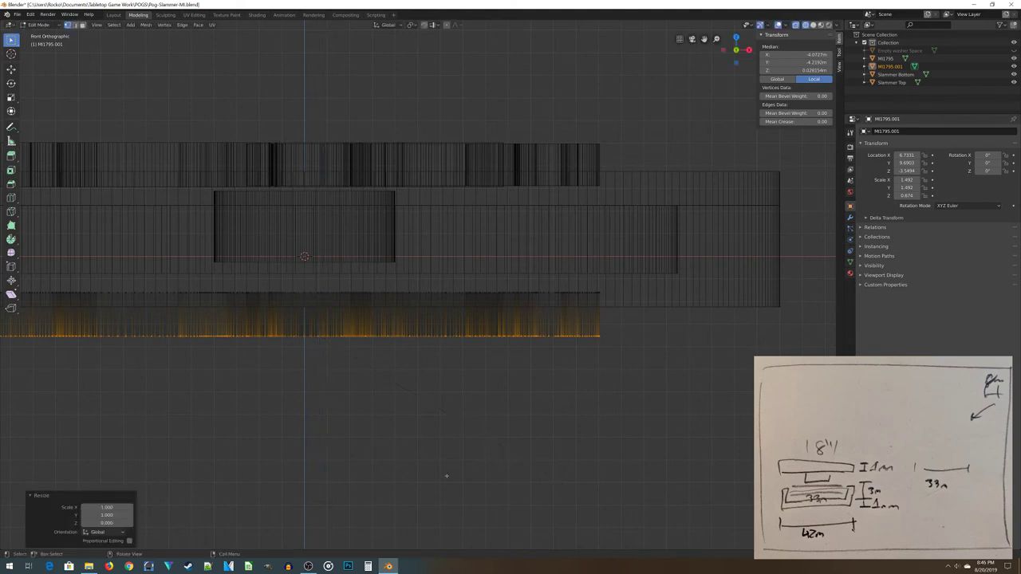
pyautogui.press('Tab')
pyautogui.scroll(-2, 180, 329)
# Select MI1795, enter Edit Mode, and flatten its top vertex slab with S Z 0
pyautogui.keyDown('shift'); pyautogui.moveTo(179, 329); pyautogui.dragTo(478, 359, button='middle'); pyautogui.keyUp('shift')
pyautogui.scroll(3, 491, 364)
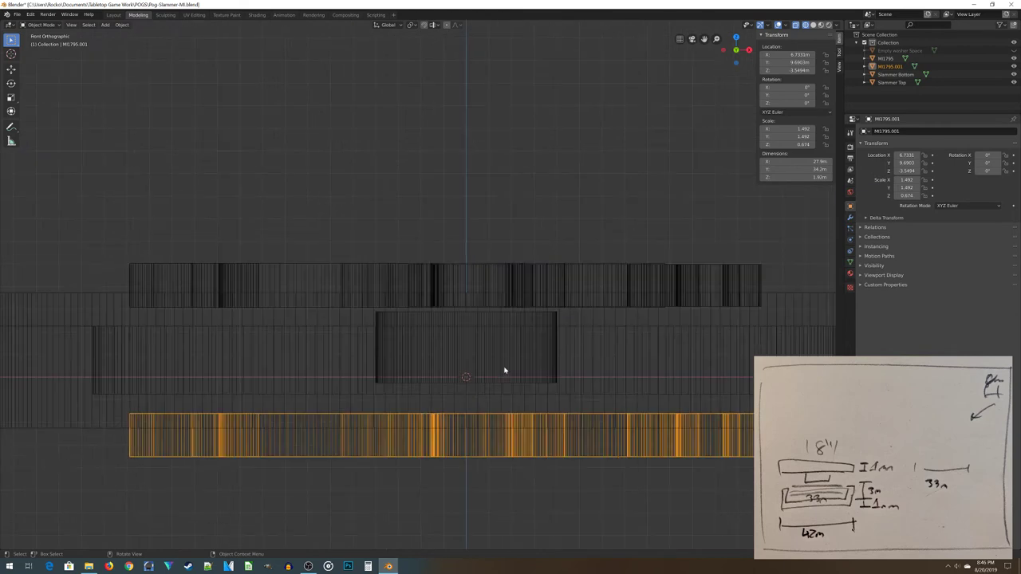
pyautogui.click(476, 267)
pyautogui.press('Tab')
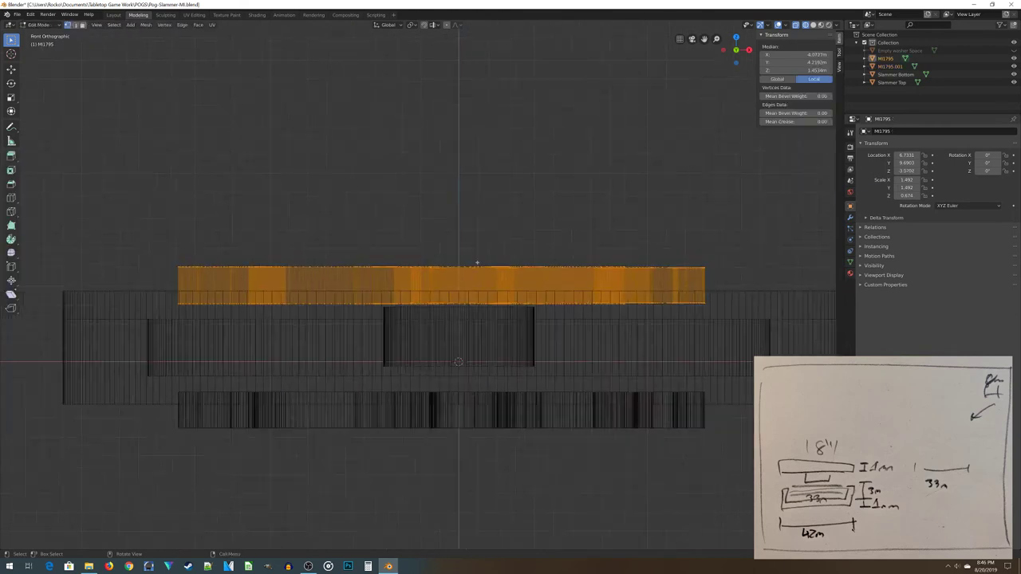
pyautogui.scroll(2, 474, 239)
pyautogui.scroll(-3, 292, 258)
pyautogui.hotkey('alt', 'a')
pyautogui.press('b')
pyautogui.moveTo(219, 236); pyautogui.dragTo(742, 278)
pyautogui.write('sz')
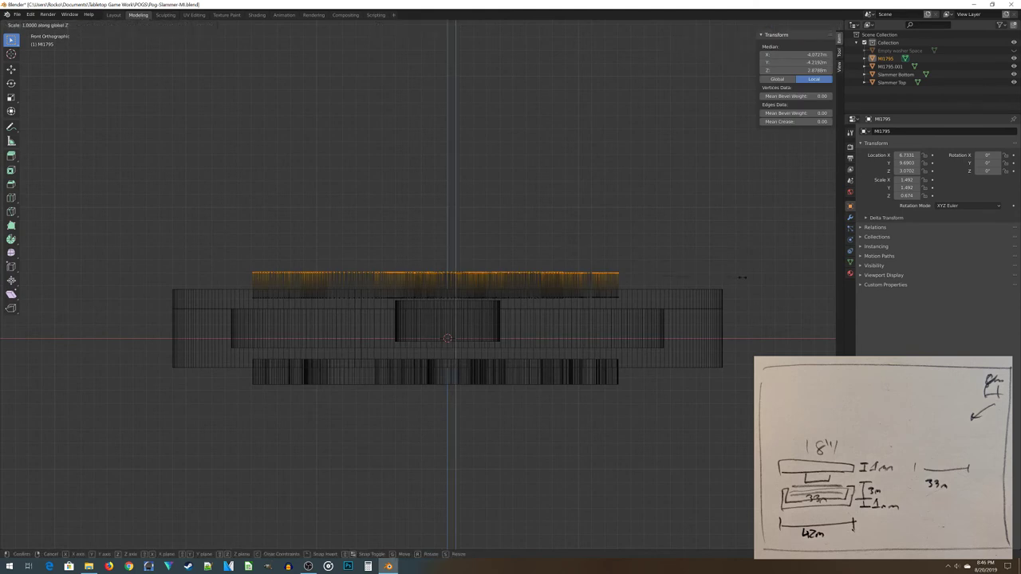
pyautogui.write('0')
pyautogui.press('Return')
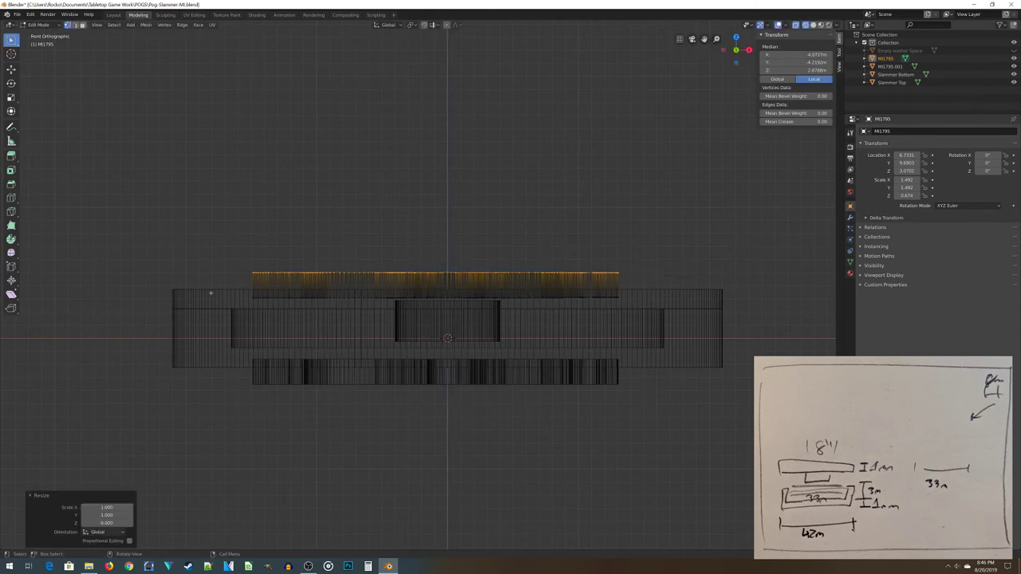
# Redo the Z-flattening of MI1795's slab vertices, undoing the extra Z scale afterwards
pyautogui.hotkey('ctrl', 'z')
pyautogui.write('sz')
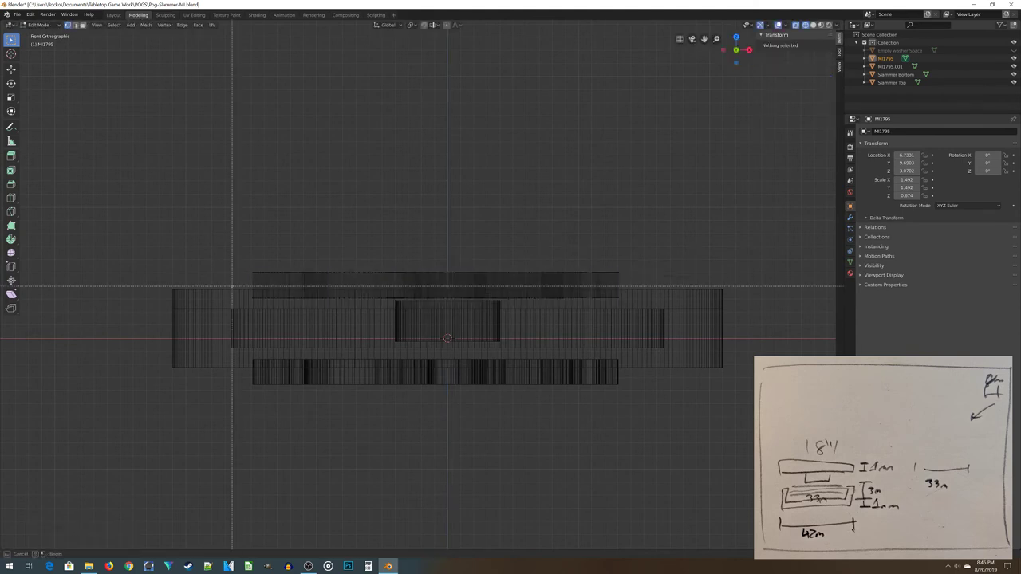
pyautogui.write('0')
pyautogui.press('Return')
pyautogui.write('sz')
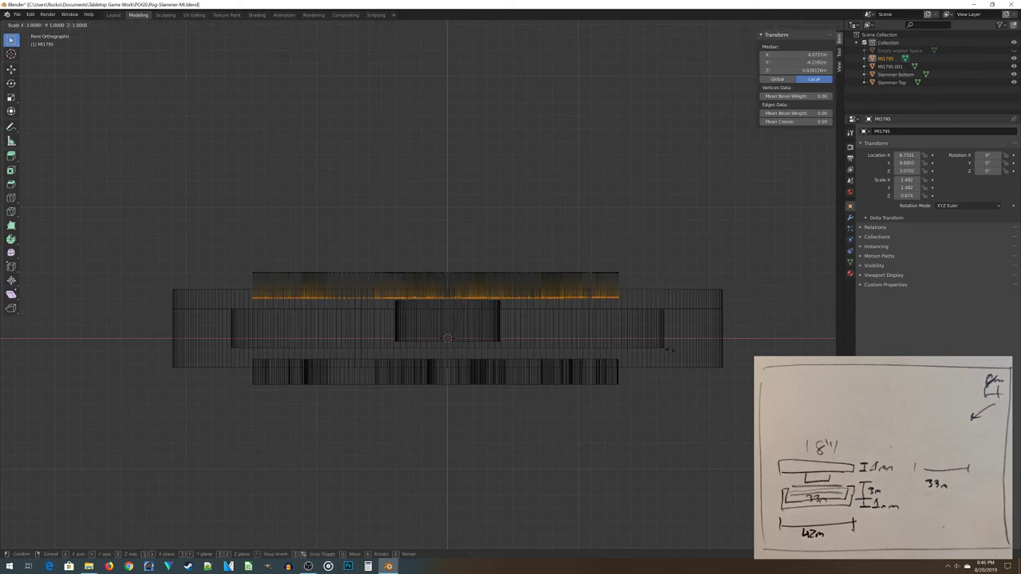
pyautogui.write('0')
pyautogui.press('Return')
pyautogui.hotkey('ctrl', 'z')
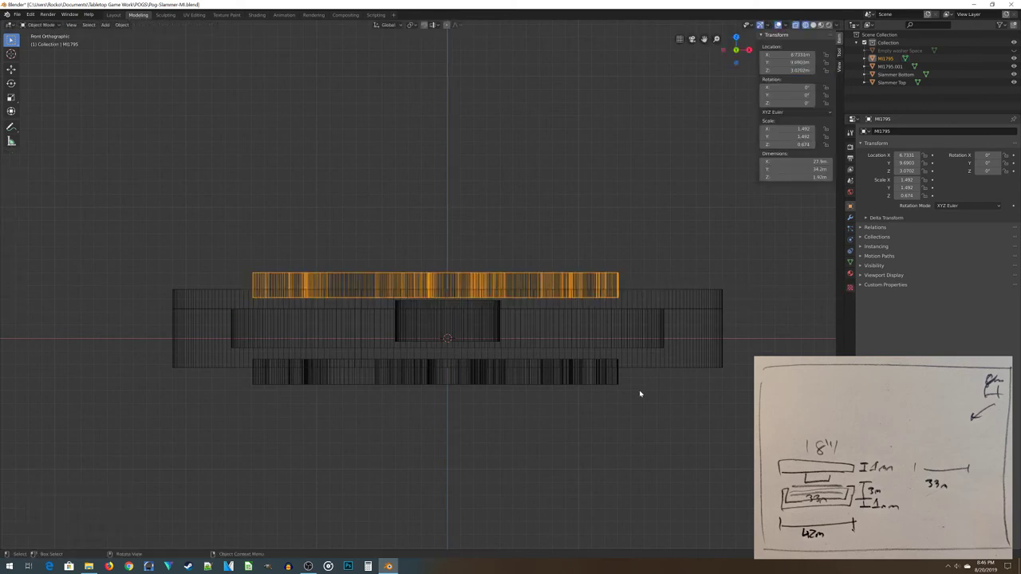
# Save Pog-Slammer-MI.blend and orbit to view the model from tilted and low angles
pyautogui.hotkey('ctrl', 's')
pyautogui.scroll(2, 531, 376)
pyautogui.scroll(-3, 547, 289)
pyautogui.moveTo(547, 289); pyautogui.dragTo(513, 326, button='middle')
pyautogui.moveTo(663, 322); pyautogui.dragTo(555, 344, button='middle')
# Add a Boolean modifier to Slammer Top with MI1795 as the cutter and apply it
pyautogui.click(310, 342)
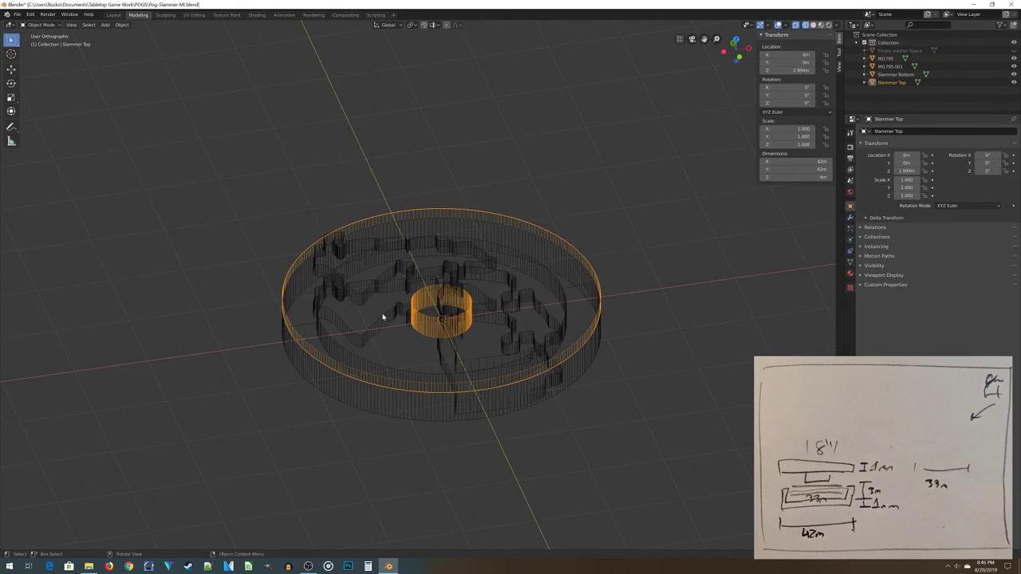
pyautogui.moveTo(385, 330); pyautogui.dragTo(526, 351, button='middle')
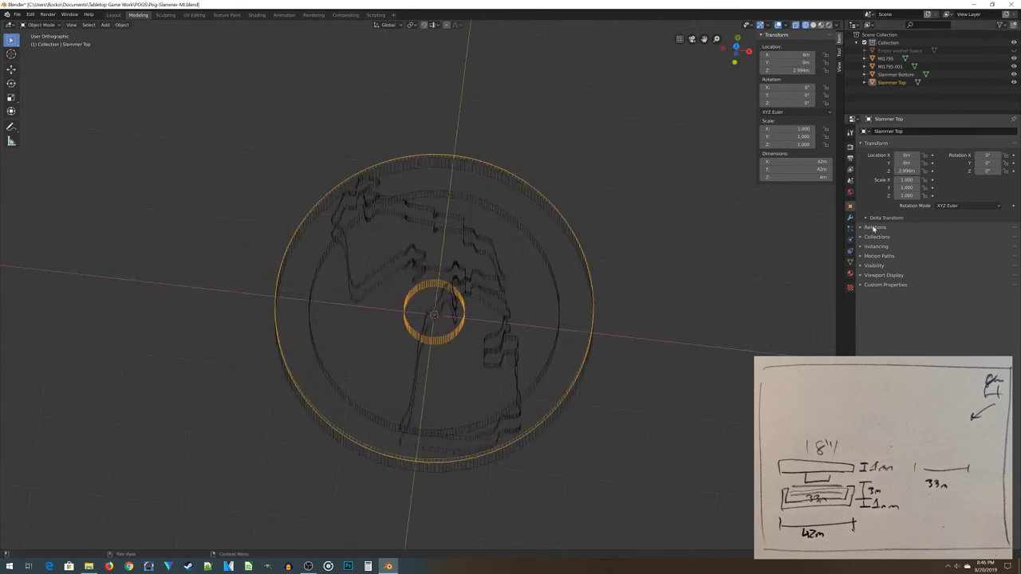
pyautogui.click(849, 217)
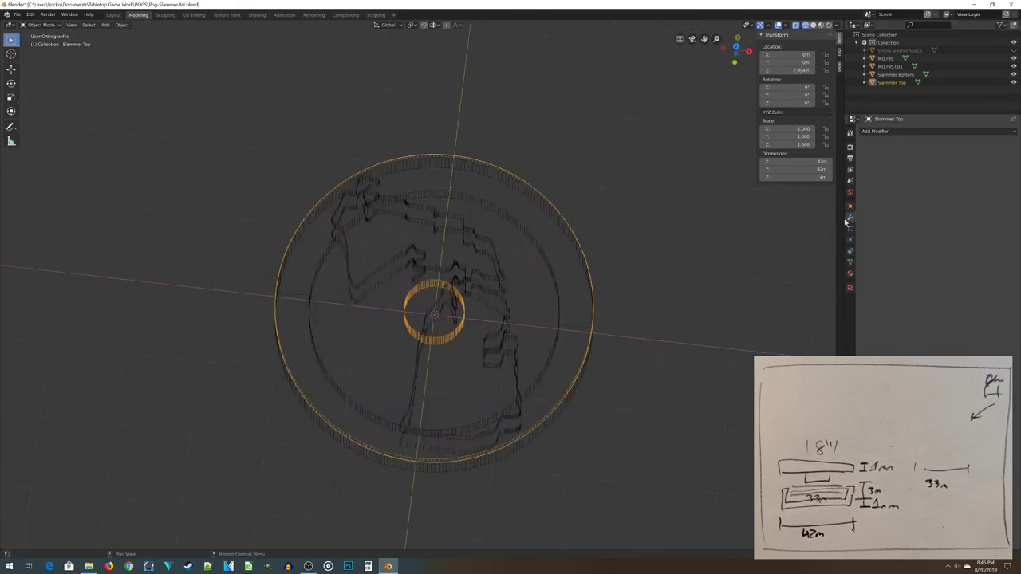
pyautogui.click(871, 132)
pyautogui.click(865, 167)
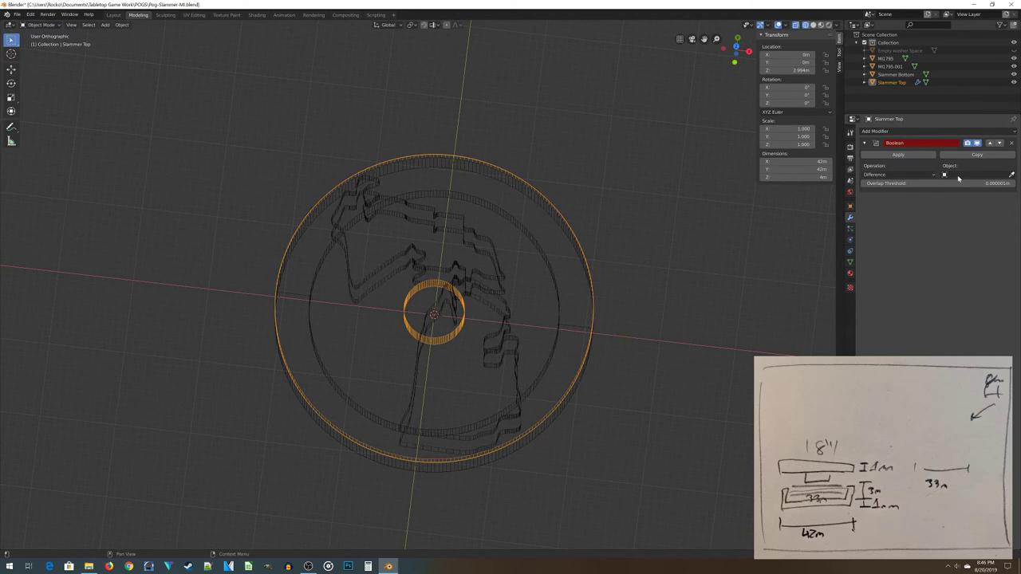
pyautogui.moveTo(645, 337); pyautogui.dragTo(449, 353, button='middle')
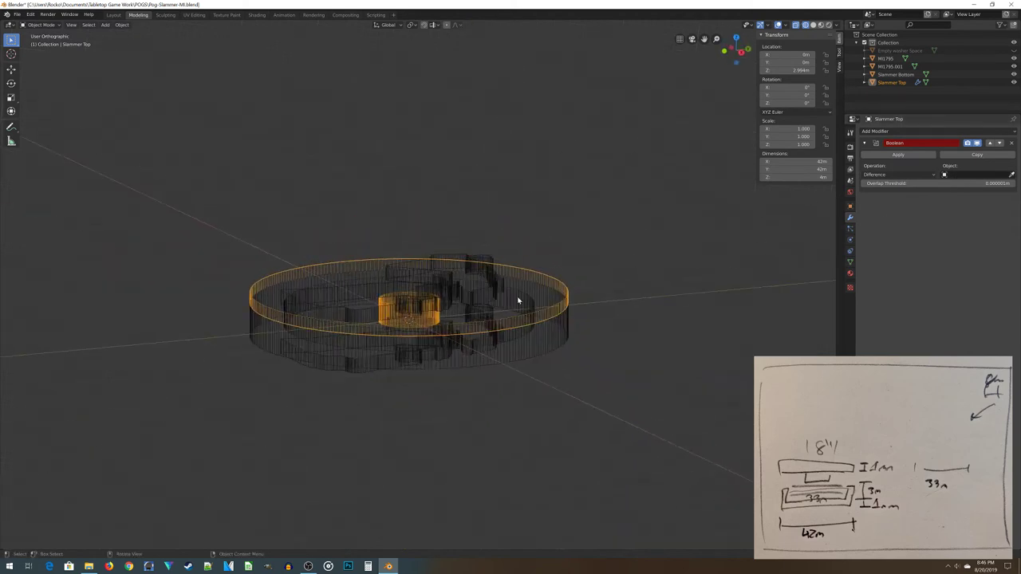
pyautogui.click(485, 258)
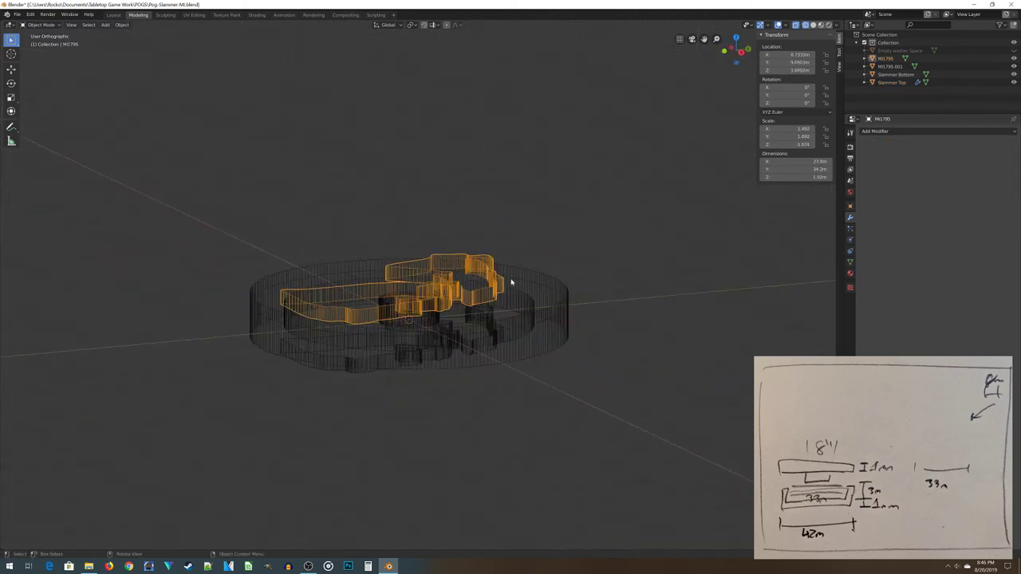
pyautogui.click(297, 275)
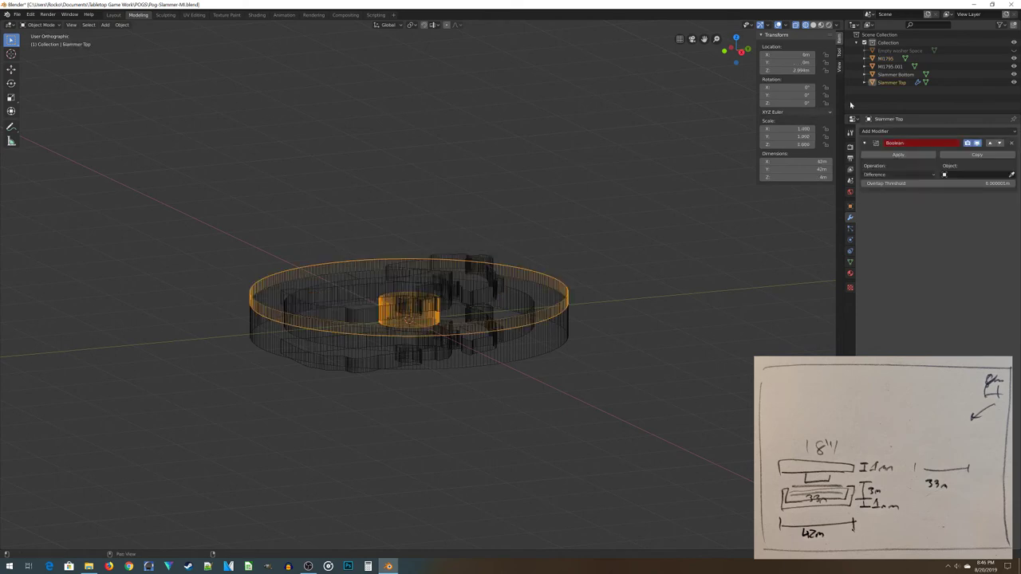
pyautogui.click(959, 174)
pyautogui.click(958, 193)
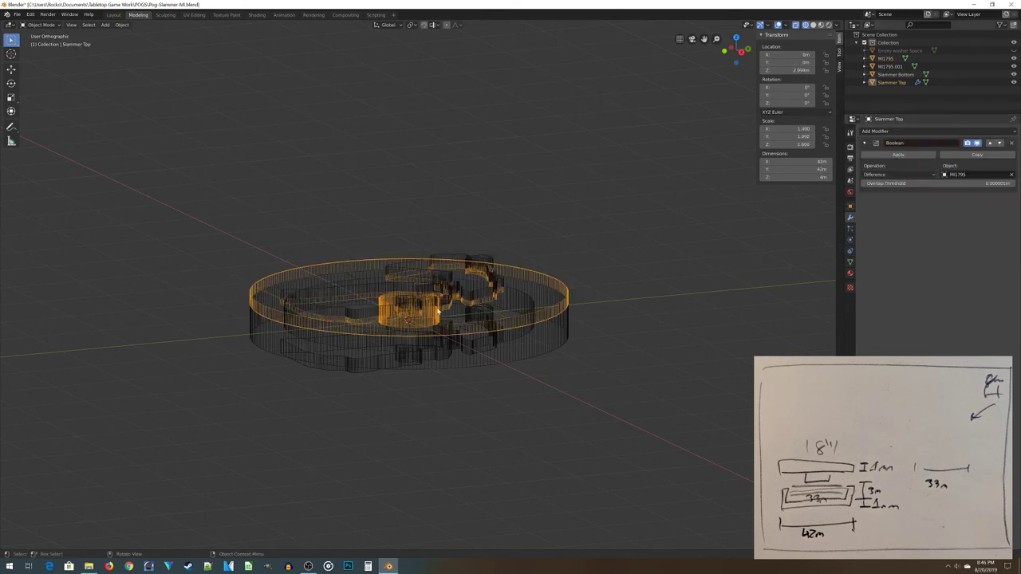
pyautogui.moveTo(272, 349); pyautogui.dragTo(588, 308, button='middle')
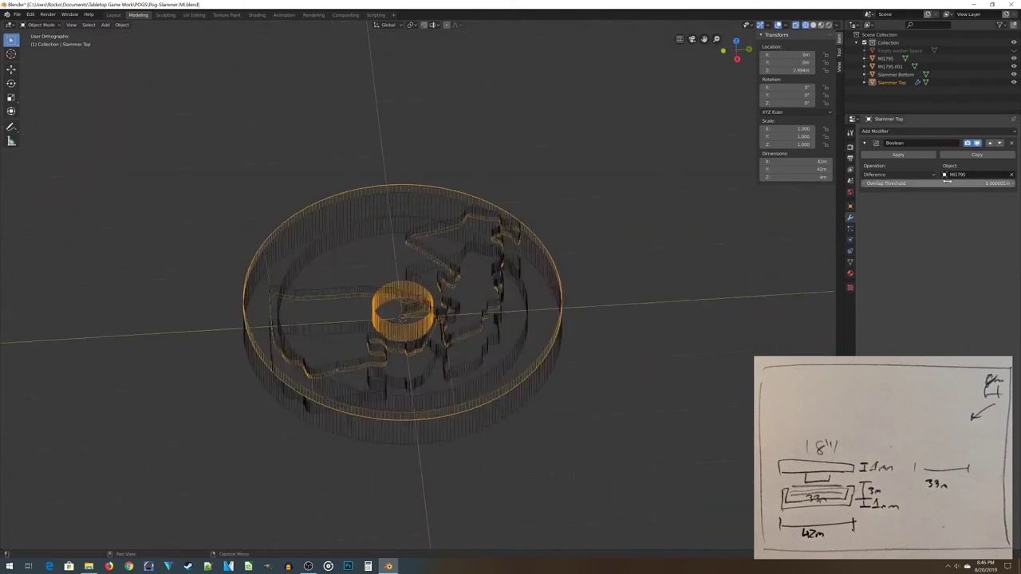
pyautogui.click(898, 154)
# Hide the MI1795 outline and switch to solid shading to inspect the engraving
pyautogui.moveTo(335, 417); pyautogui.dragTo(392, 391, button='middle')
pyautogui.click(408, 247)
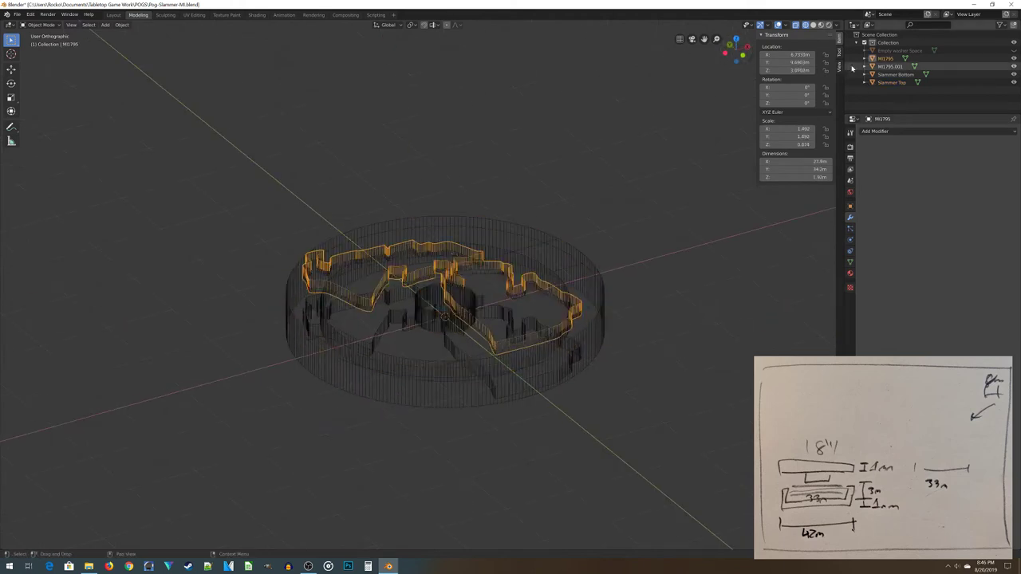
pyautogui.click(1013, 59)
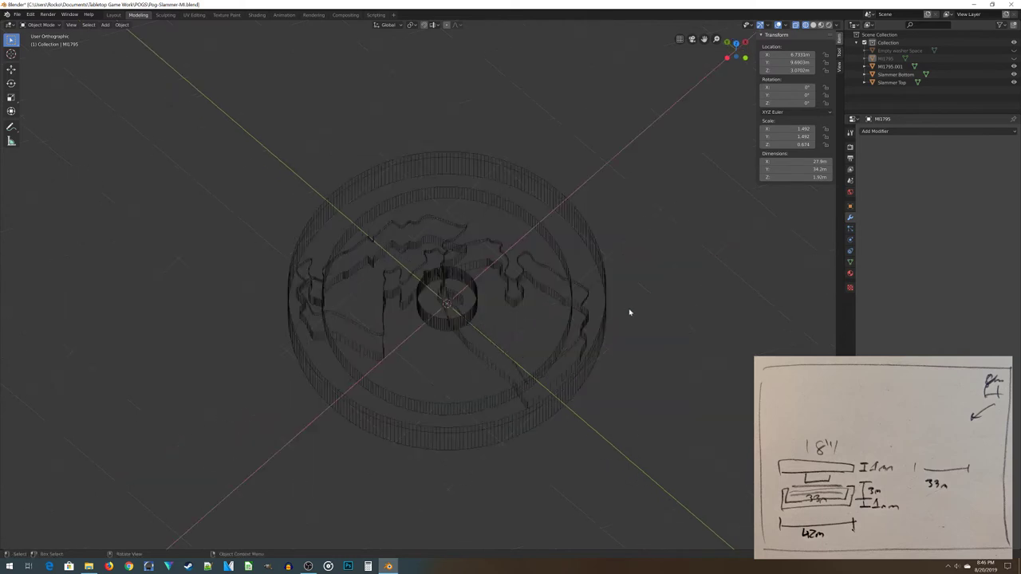
pyautogui.press('z')
pyautogui.click(691, 312)
pyautogui.moveTo(642, 353); pyautogui.dragTo(265, 263, button='middle')
# Select Slammer Bottom and add a Boolean modifier using MI1795.001 as the cutter
pyautogui.moveTo(480, 188); pyautogui.dragTo(452, 256, button='middle')
pyautogui.click(452, 256)
pyautogui.moveTo(639, 169); pyautogui.dragTo(558, 155, button='middle')
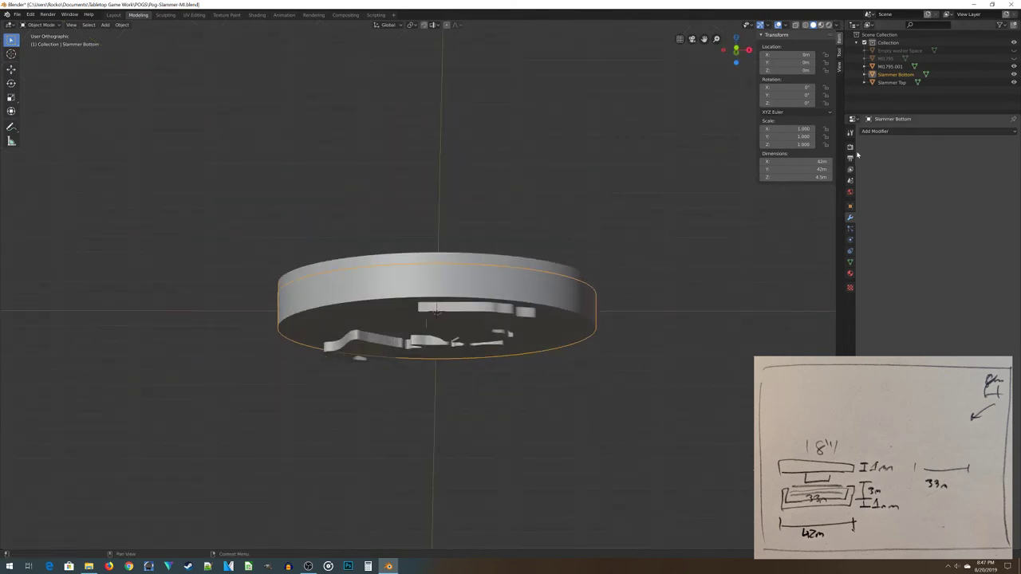
pyautogui.click(876, 131)
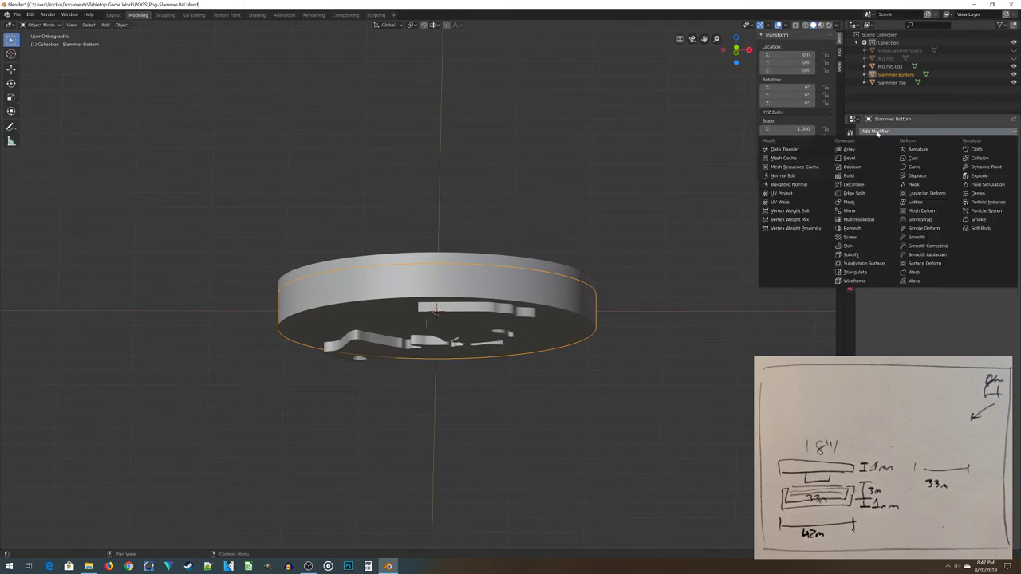
pyautogui.click(869, 169)
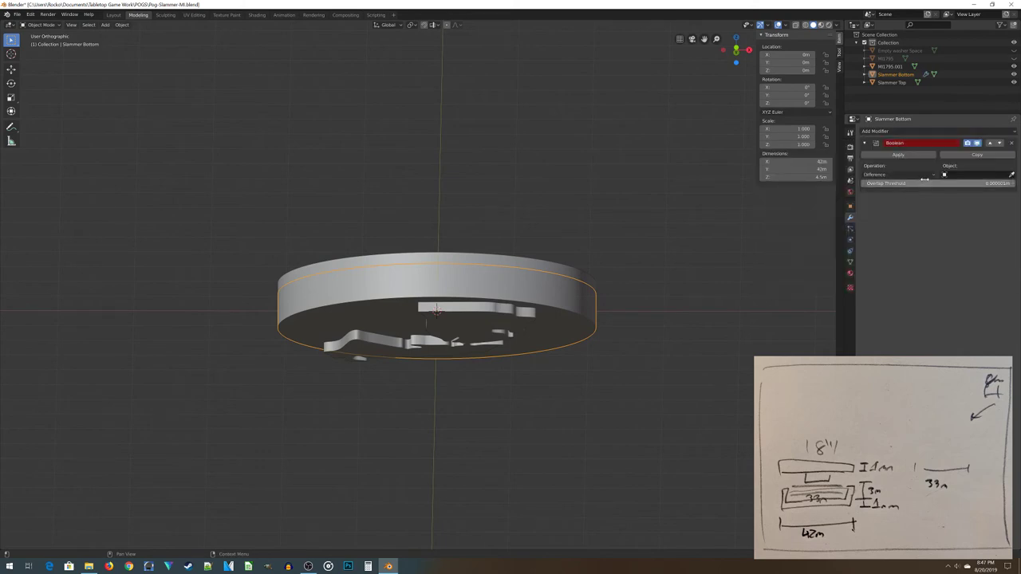
pyautogui.click(977, 175)
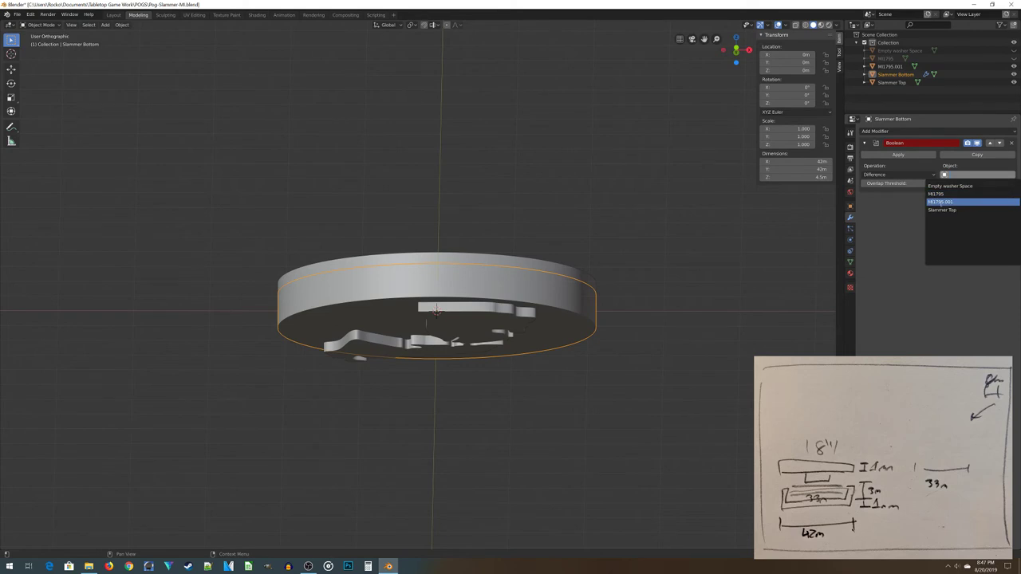
pyautogui.click(957, 202)
# Switch to wireframe shading and front orthographic view to check the cutter's position
pyautogui.press('z')
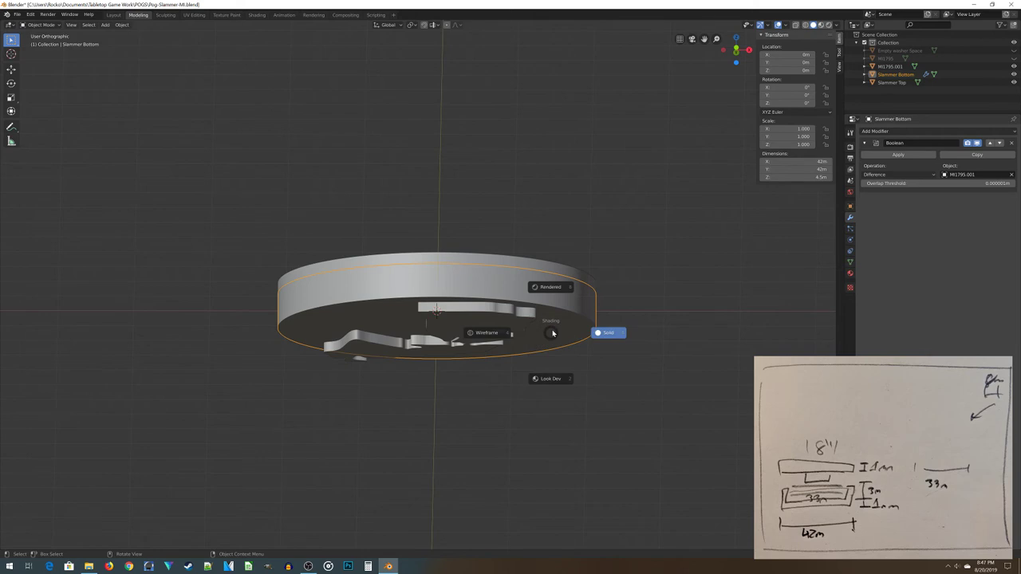
pyautogui.click(486, 335)
pyautogui.moveTo(468, 365)
pyautogui.mouseDown(button='middle')
pyautogui.moveTo(342, 335)
pyautogui.moveTo(285, 285)
pyautogui.moveTo(295, 240)
pyautogui.moveTo(292, 276)
pyautogui.moveTo(237, 248)
pyautogui.moveTo(302, 275)
pyautogui.mouseUp(button='middle')
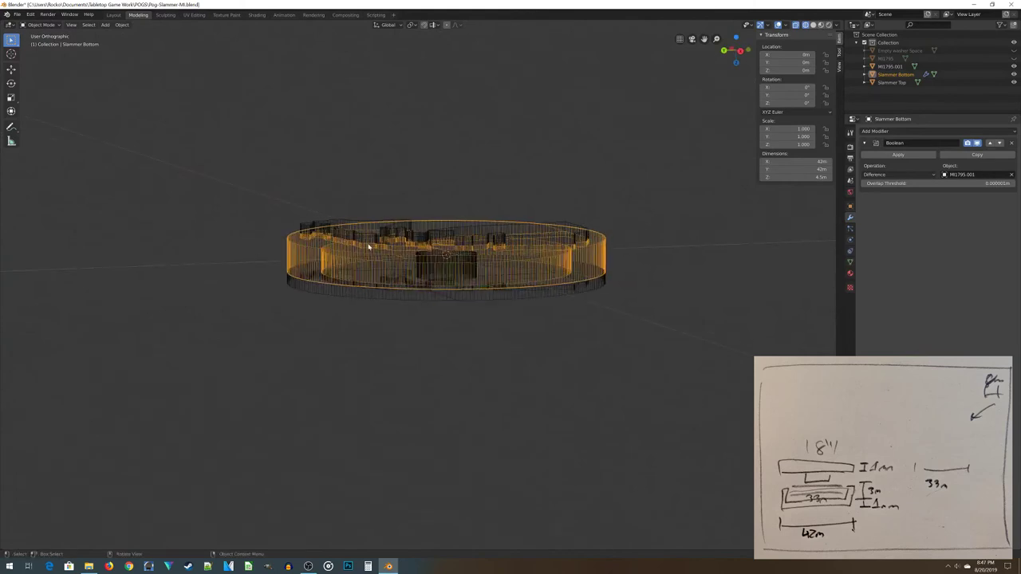
pyautogui.press('KP_1')
pyautogui.scroll(8, 380, 473)
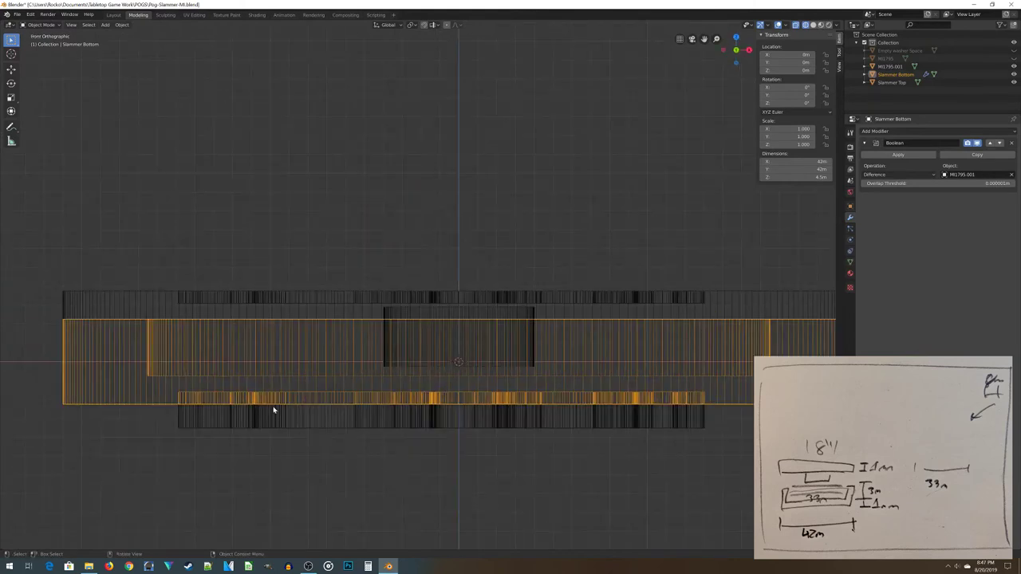
pyautogui.scroll(-1, 267, 374)
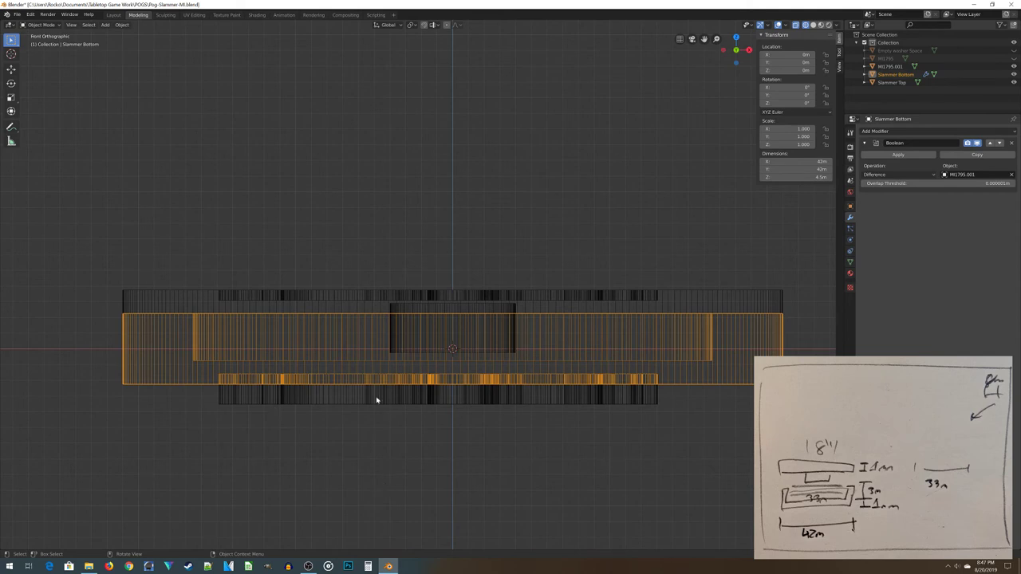
# Apply the Boolean modifier on Slammer Bottom and orbit to inspect the engraved disc
pyautogui.click(898, 154)
pyautogui.moveTo(712, 374); pyautogui.dragTo(531, 467, button='middle')
pyautogui.hotkey('alt', 'a')
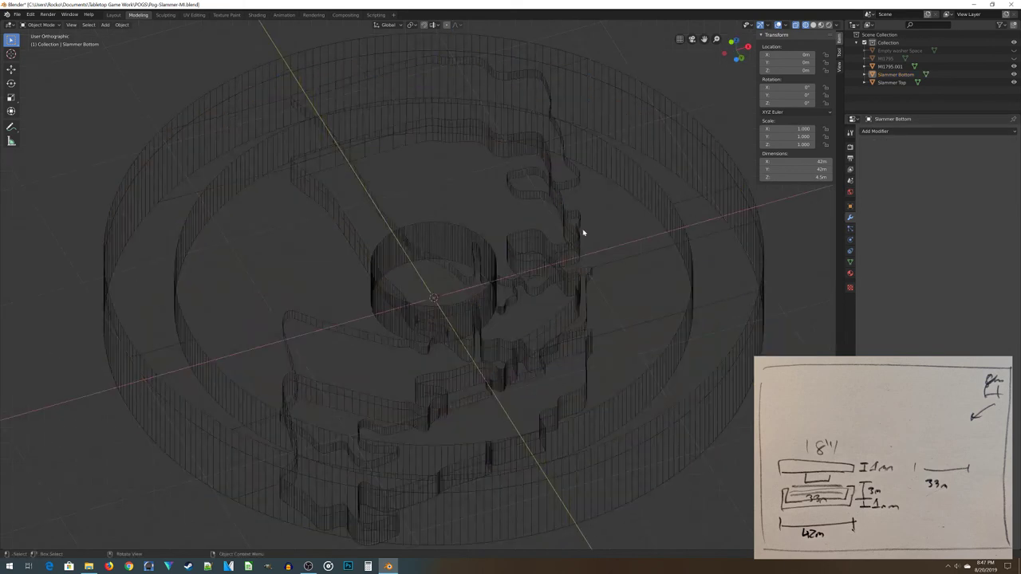
pyautogui.click(569, 226)
pyautogui.moveTo(569, 225); pyautogui.dragTo(276, 484, button='middle')
# Switch to solid shading and orbit to face the engraved Michigan artwork
pyautogui.click(167, 413)
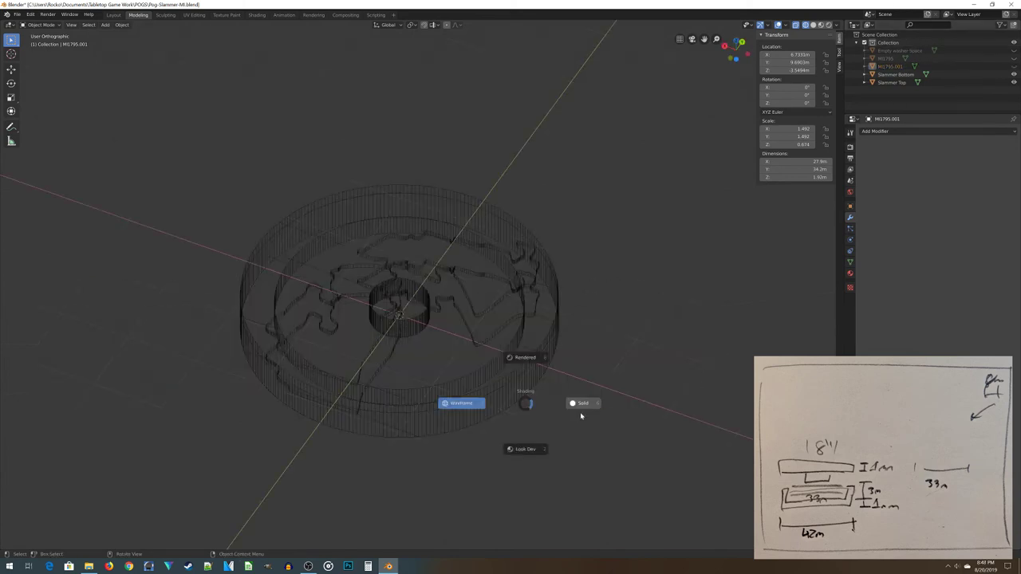
pyautogui.click(581, 415)
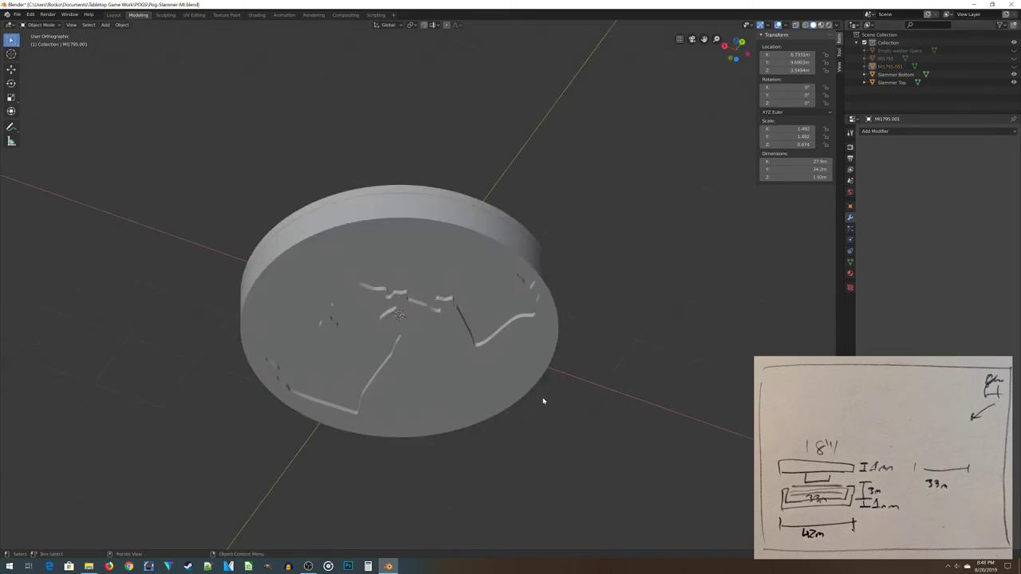
pyautogui.moveTo(531, 392)
pyautogui.mouseDown(button='middle')
pyautogui.moveTo(390, 236)
pyautogui.moveTo(464, 460)
pyautogui.moveTo(455, 232)
pyautogui.moveTo(504, 475)
pyautogui.moveTo(489, 228)
pyautogui.moveTo(486, 406)
pyautogui.moveTo(436, 339)
pyautogui.moveTo(502, 400)
pyautogui.moveTo(296, 159)
pyautogui.moveTo(321, 390)
pyautogui.moveTo(408, 353)
pyautogui.moveTo(345, 267)
pyautogui.moveTo(469, 371)
pyautogui.moveTo(420, 314)
pyautogui.moveTo(512, 332)
pyautogui.moveTo(542, 447)
pyautogui.moveTo(456, 369)
pyautogui.mouseUp(button='middle')
pyautogui.moveTo(395, 327); pyautogui.dragTo(470, 274, button='middle')
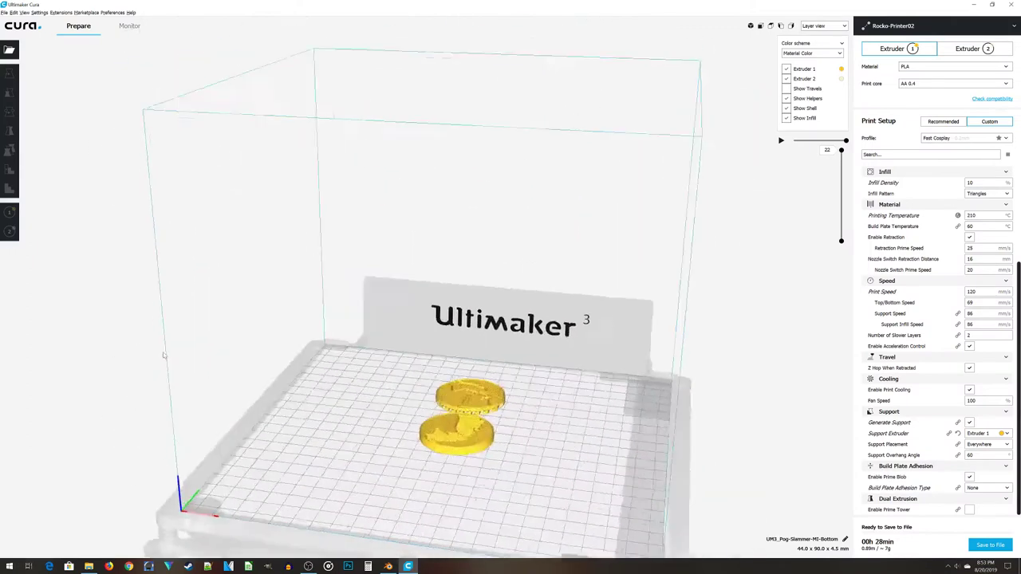
pyautogui.moveTo(182, 363); pyautogui.dragTo(403, 201, button='right')
pyautogui.scroll(5, 403, 217)
pyautogui.scroll(-5, 404, 201)
pyautogui.moveTo(404, 239); pyautogui.dragTo(423, 389, button='right')
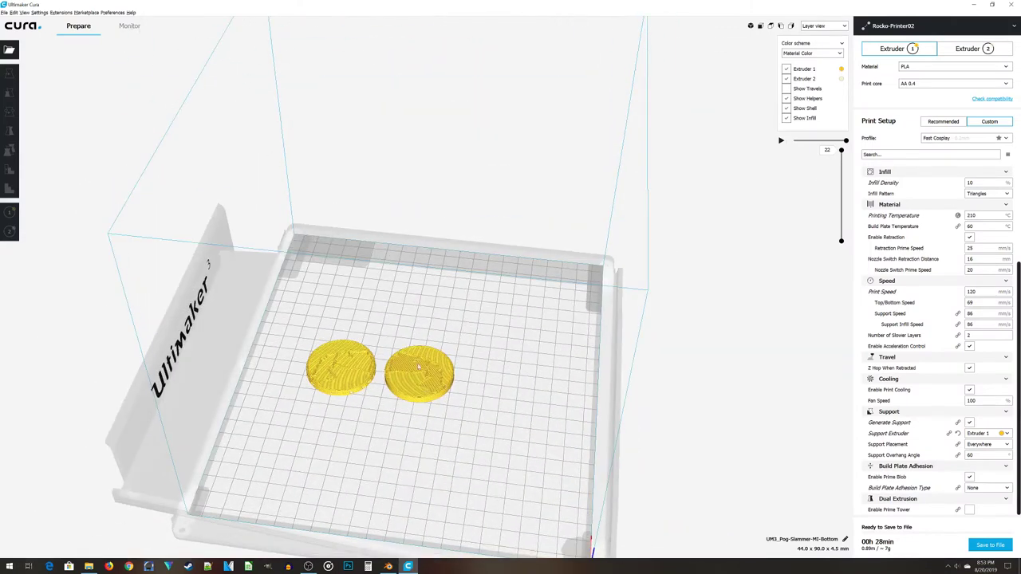
pyautogui.moveTo(487, 397); pyautogui.dragTo(325, 338, button='right')
pyautogui.scroll(3, 438, 258)
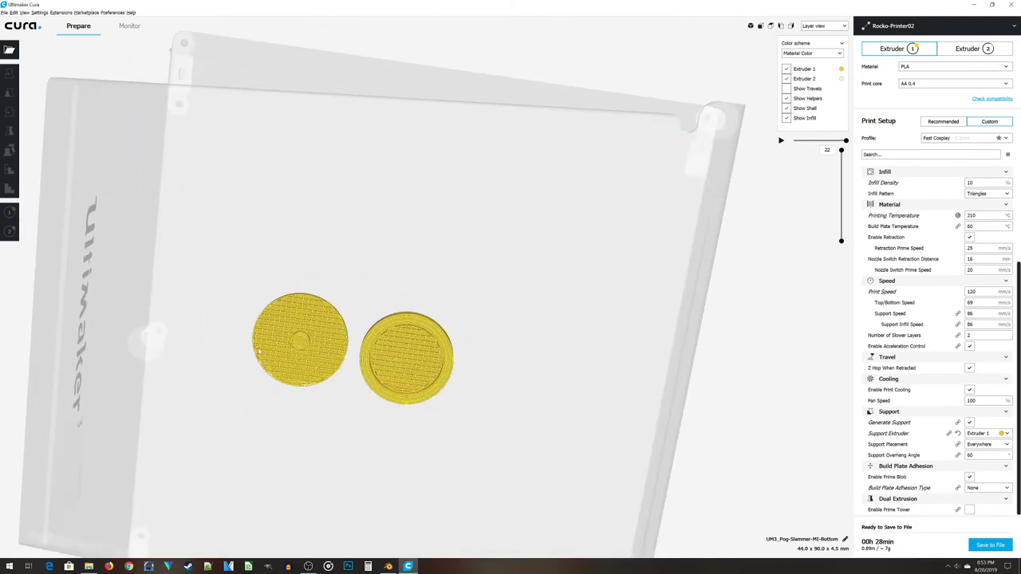